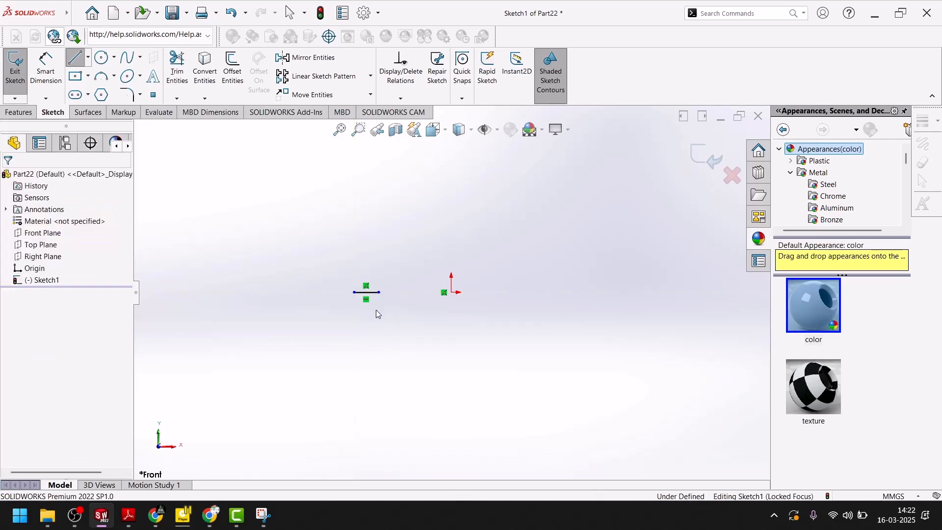
# Delete the short line and sketch a closed inverted-U profile about 98 mm wide and 27 mm high, with both feet level with the origin
pyautogui.click(371, 293)
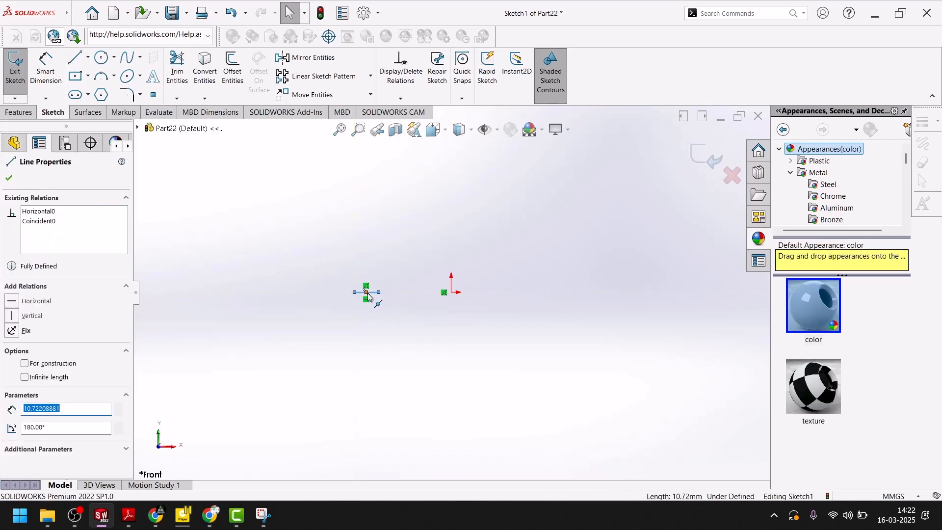
pyautogui.press('Delete')
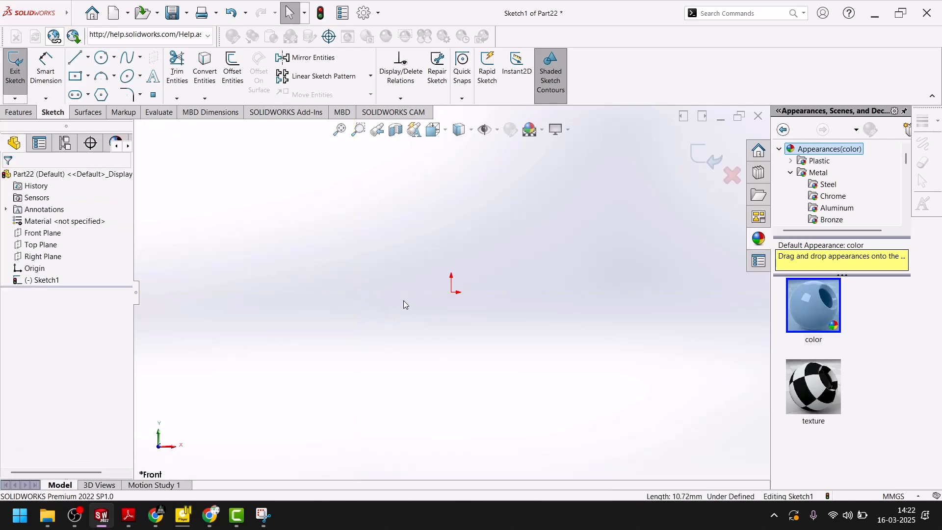
pyautogui.click(72, 60)
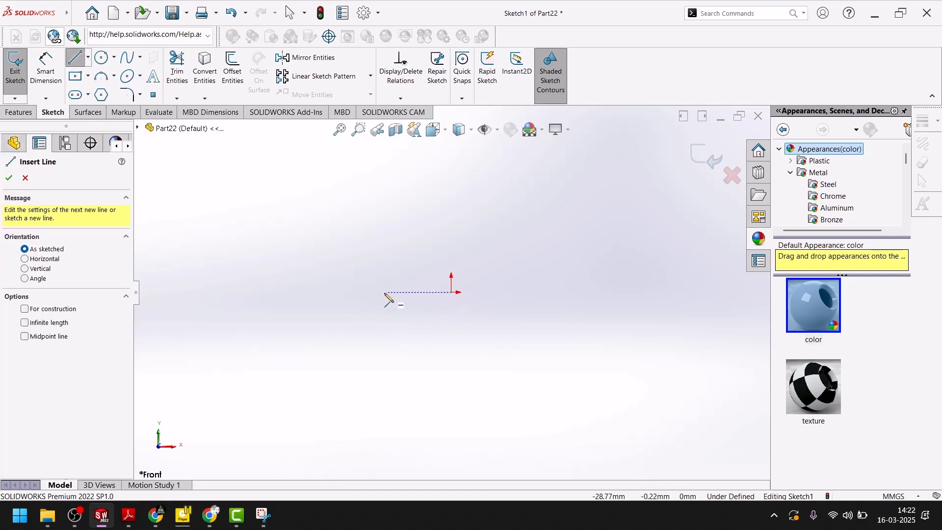
pyautogui.click(387, 293)
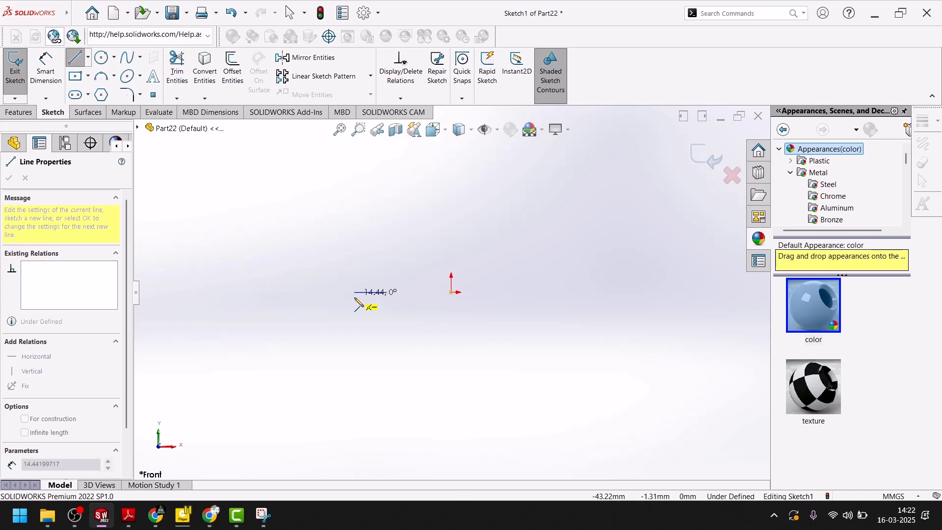
pyautogui.click(354, 292)
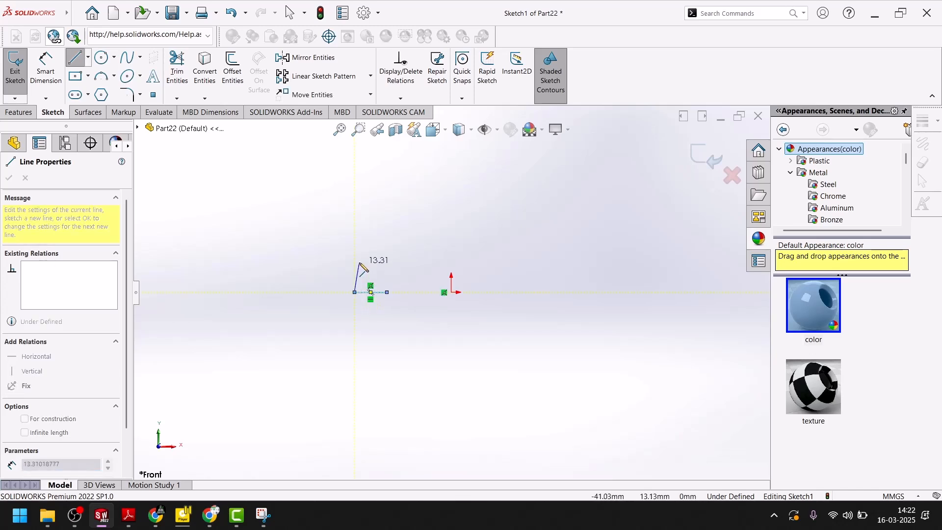
pyautogui.click(355, 232)
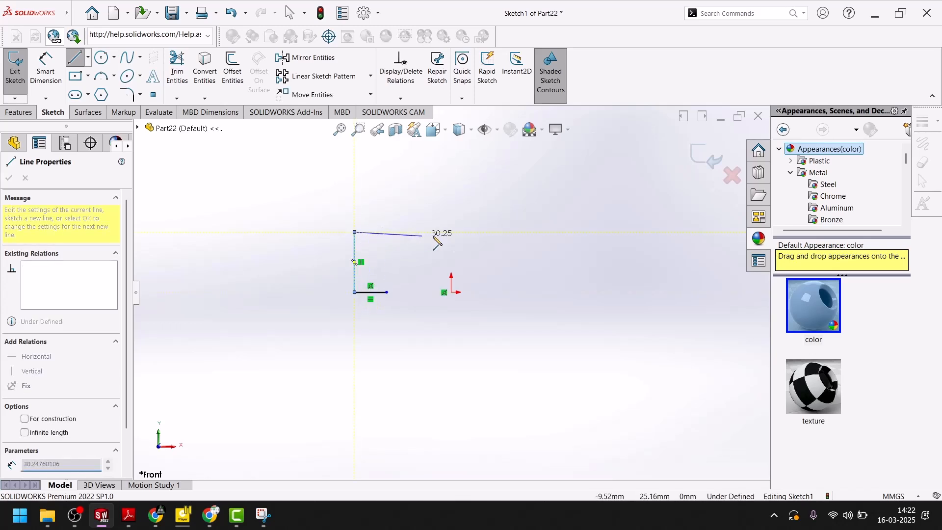
pyautogui.click(573, 235)
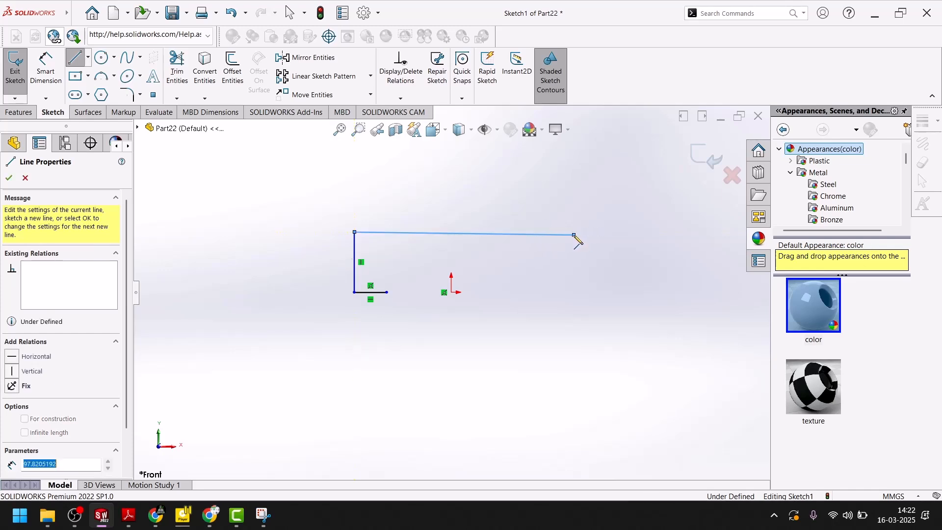
pyautogui.click(574, 292)
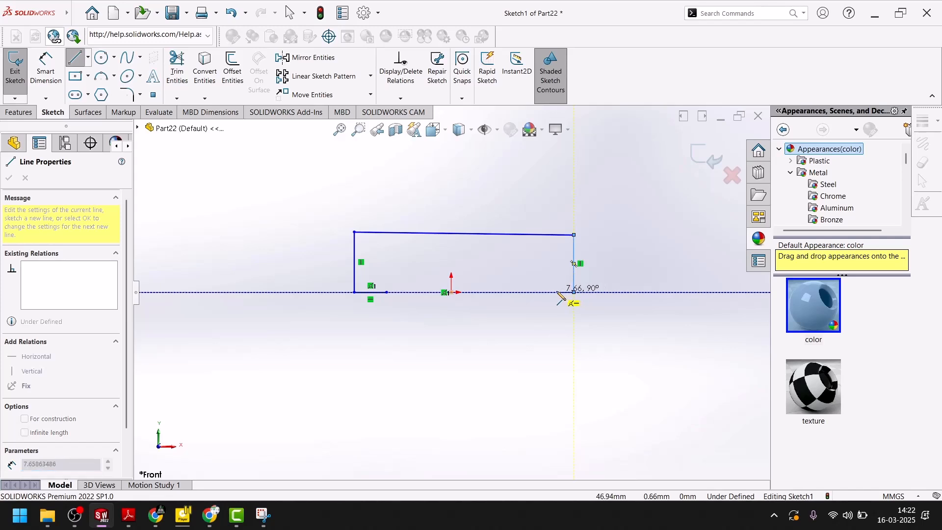
pyautogui.click(545, 292)
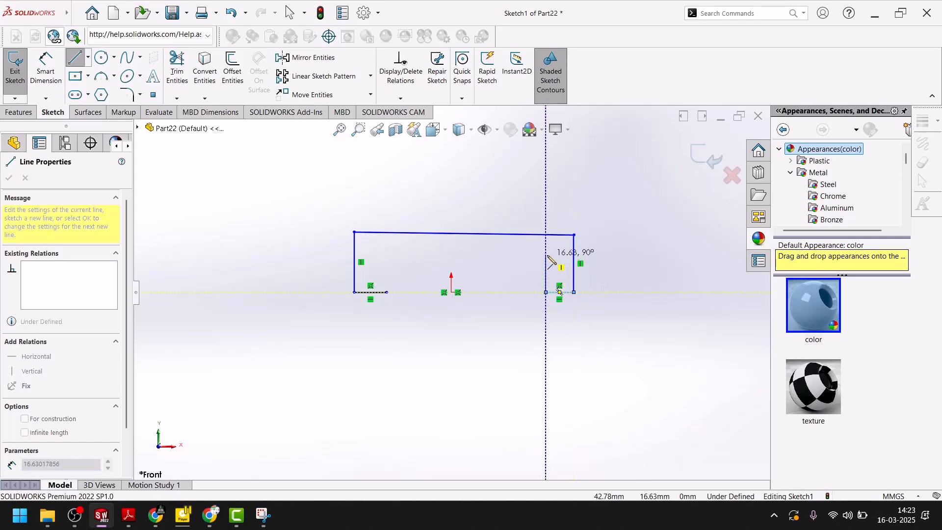
pyautogui.click(545, 255)
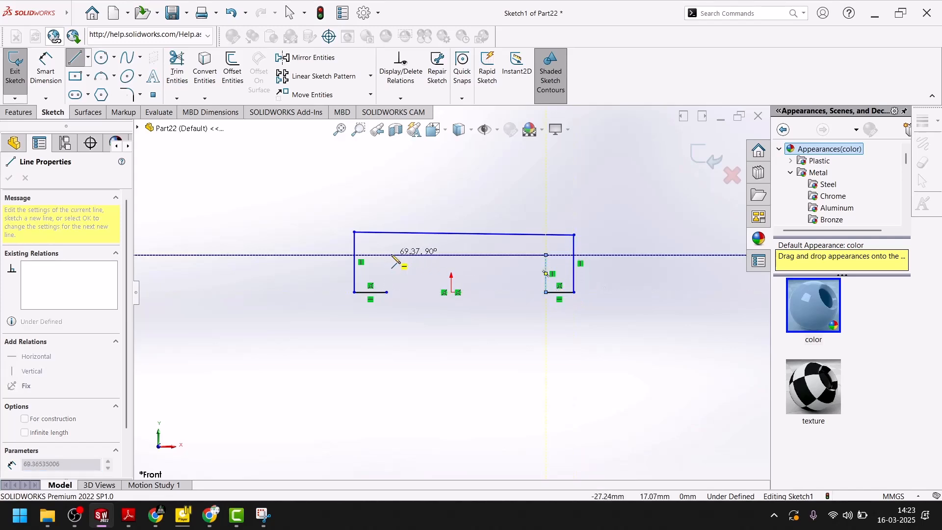
pyautogui.click(387, 254)
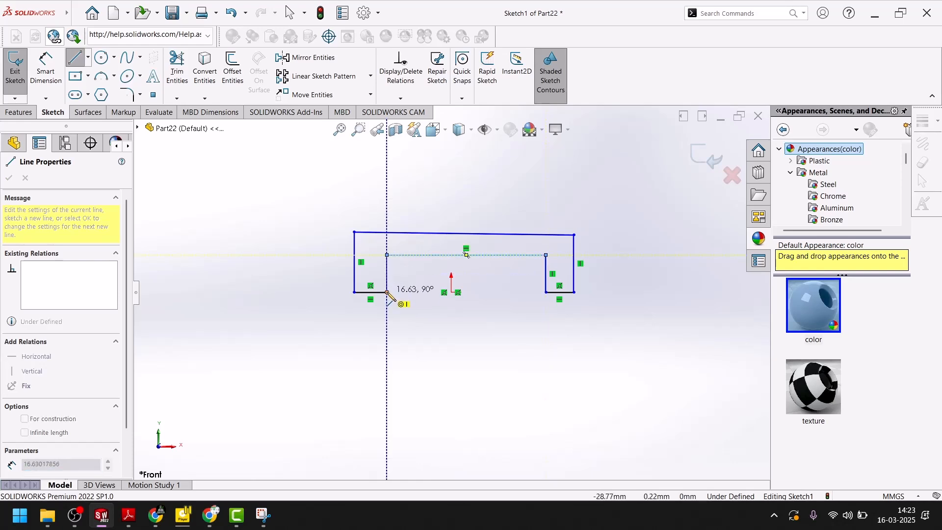
pyautogui.click(387, 292)
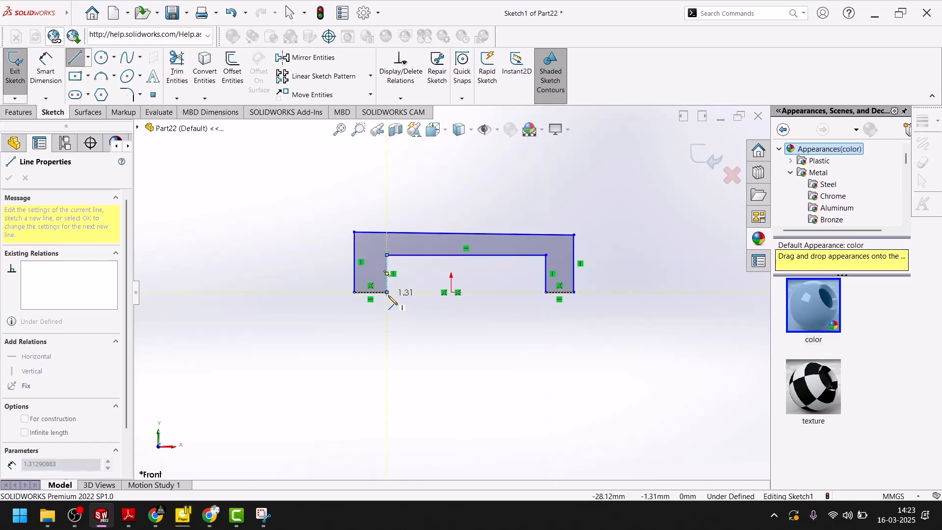
pyautogui.press('Escape')
# Add a Horizontal relation to the slanted upper edge of the profile
pyautogui.click(449, 234)
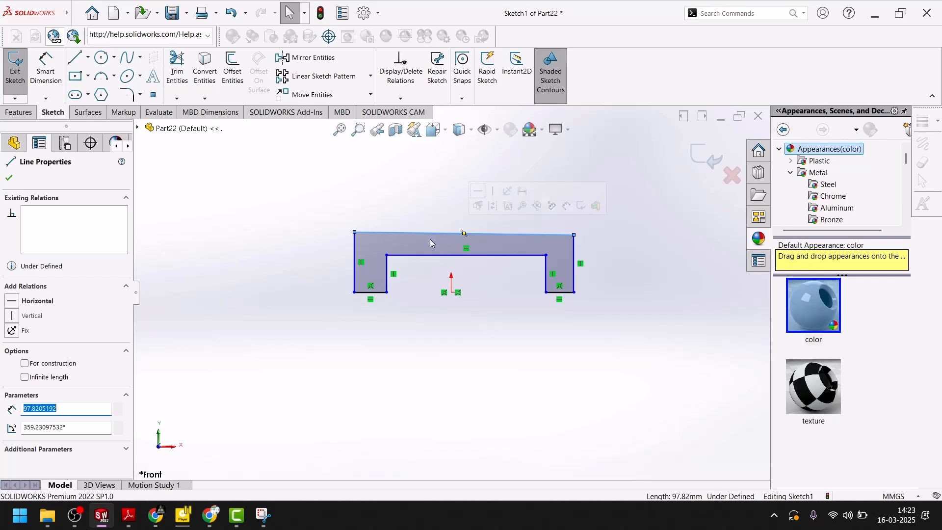
pyautogui.click(38, 301)
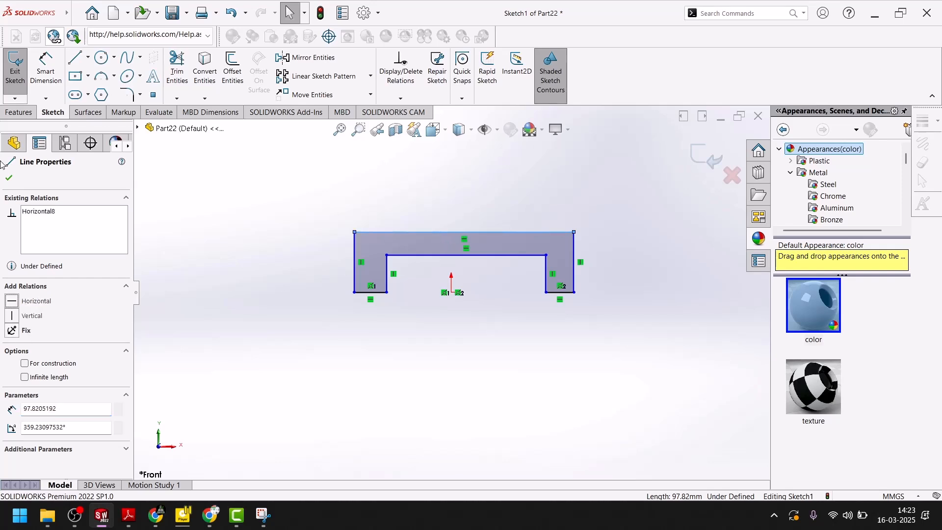
pyautogui.click(9, 178)
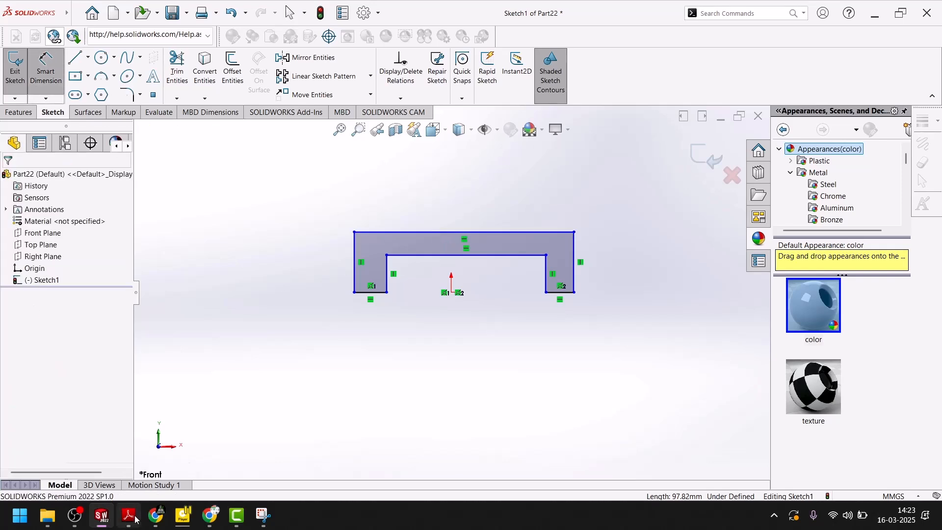
# Check the reference drawing in Adobe Reader and dimension the profile's left outer side to 15 mm in SOLIDWORKS
pyautogui.click(134, 518)
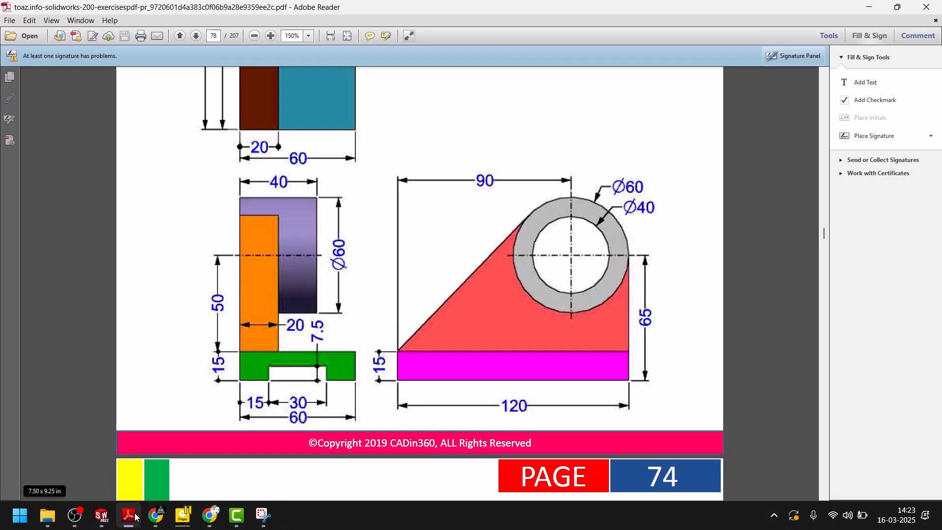
pyautogui.click(134, 516)
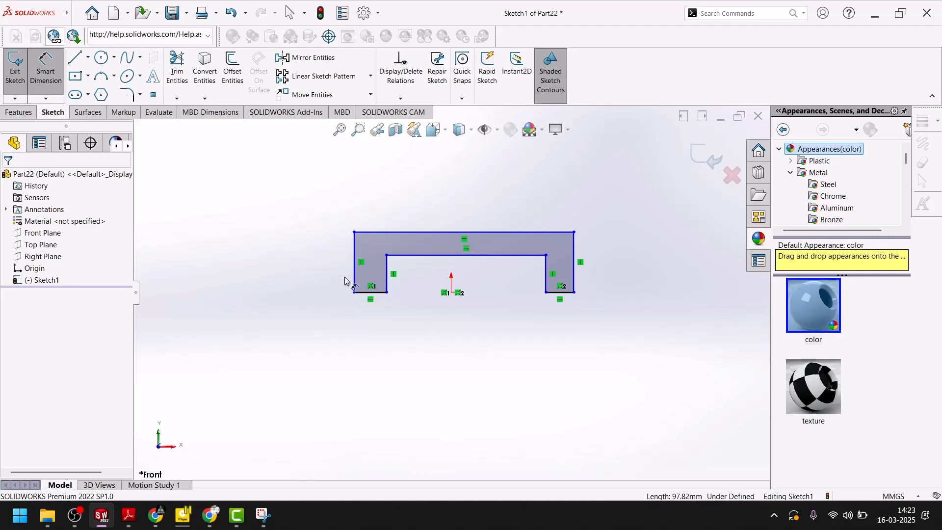
pyautogui.click(357, 264)
pyautogui.click(317, 272)
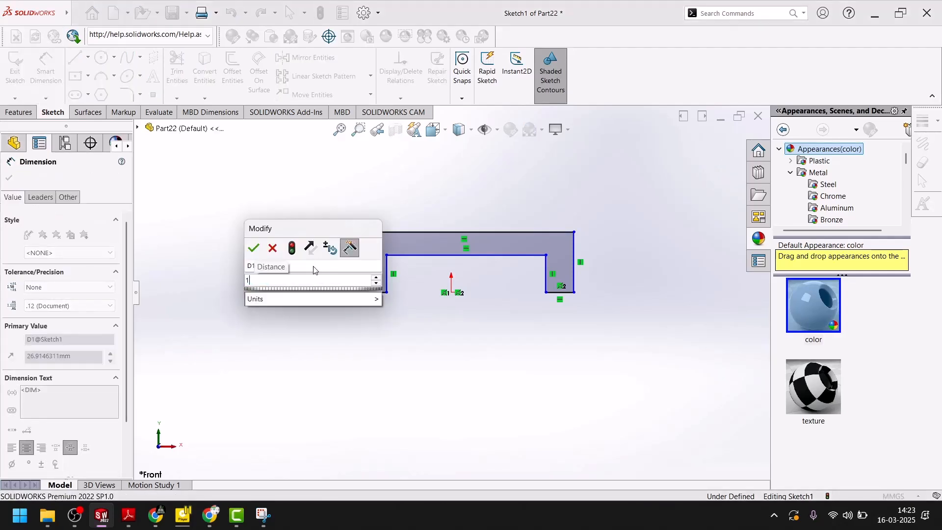
pyautogui.write('15')
pyautogui.press('Return')
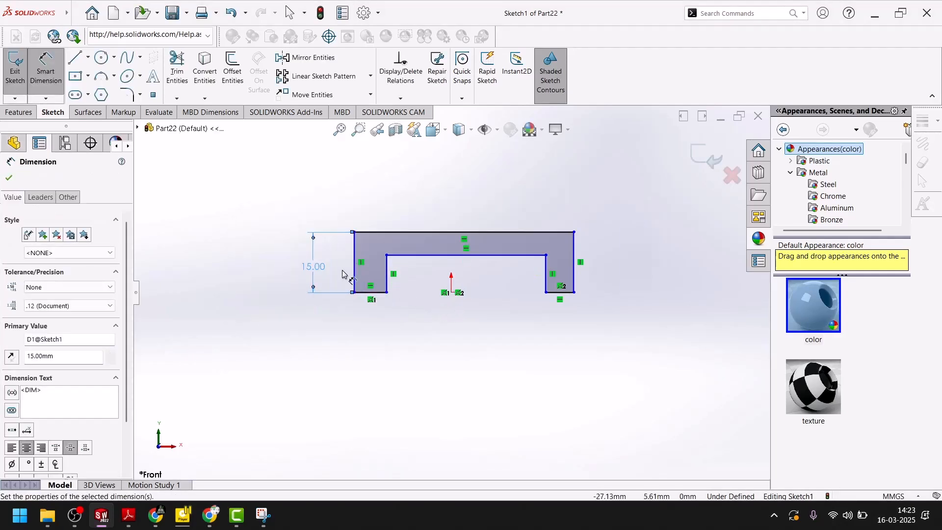
# Dimension the width between the notch's two vertical sides to 30 mm
pyautogui.click(390, 270)
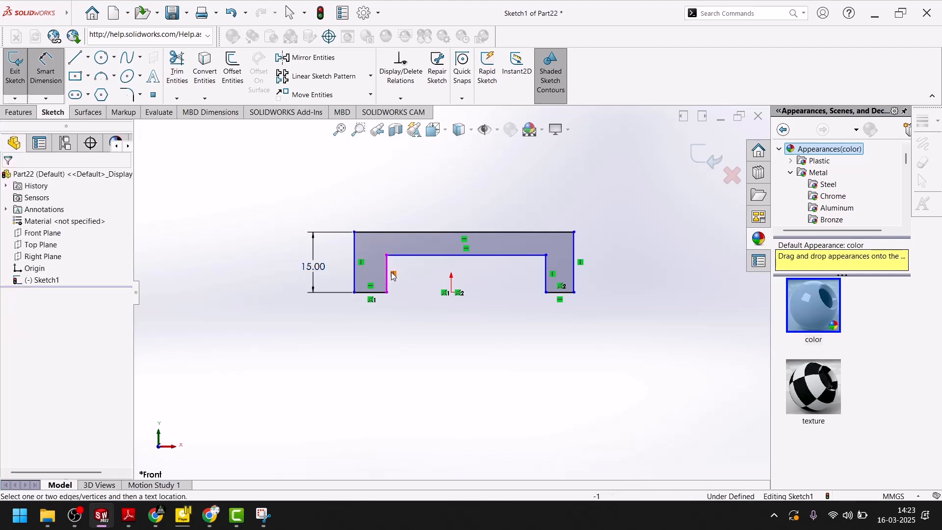
pyautogui.click(387, 276)
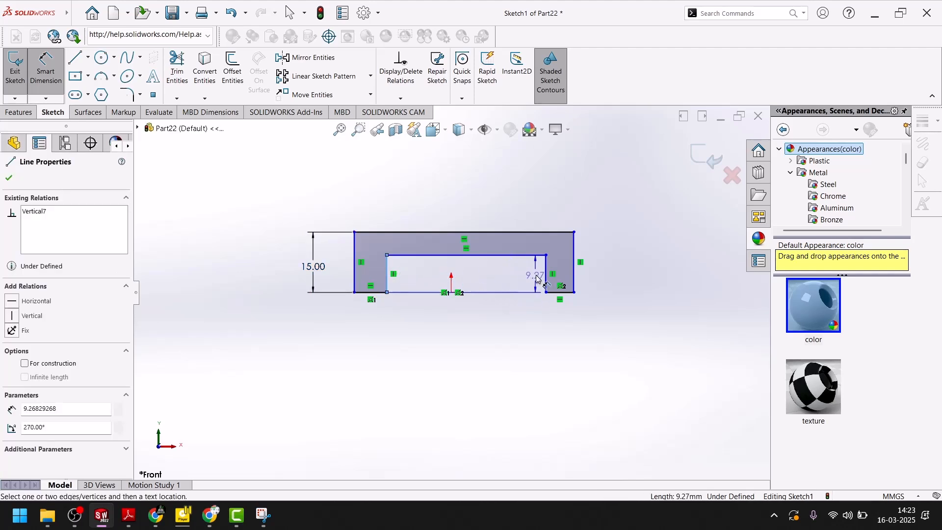
pyautogui.click(545, 280)
pyautogui.click(455, 316)
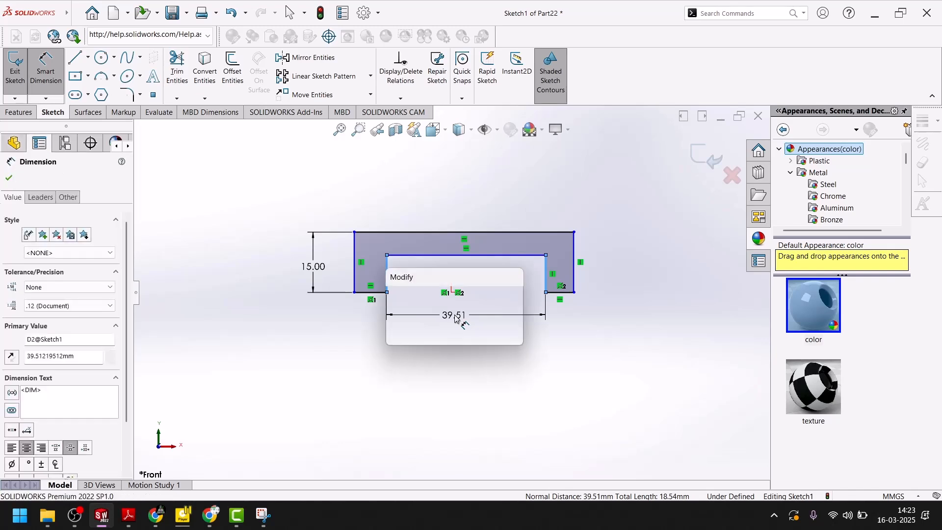
pyautogui.write('30')
pyautogui.press('Return')
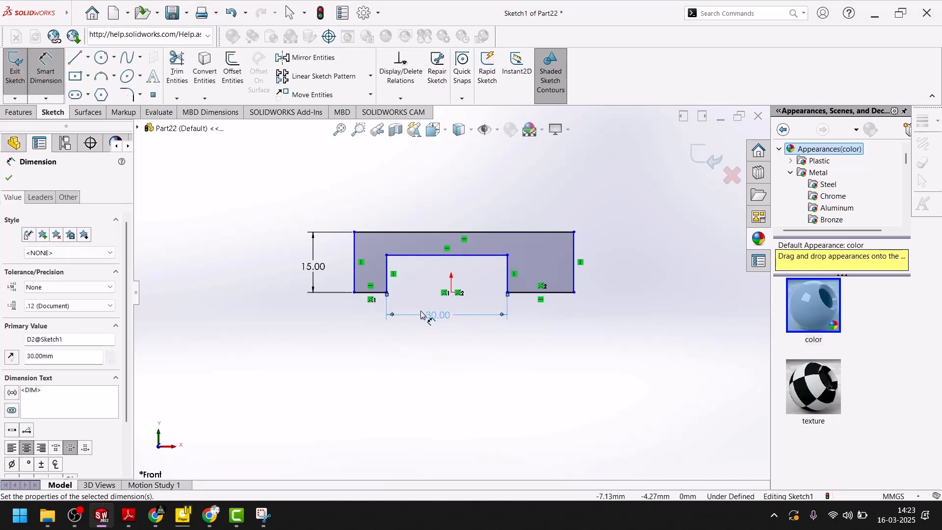
# Dimension the overall width between the profile's outer vertical sides to 60 mm
pyautogui.click(357, 280)
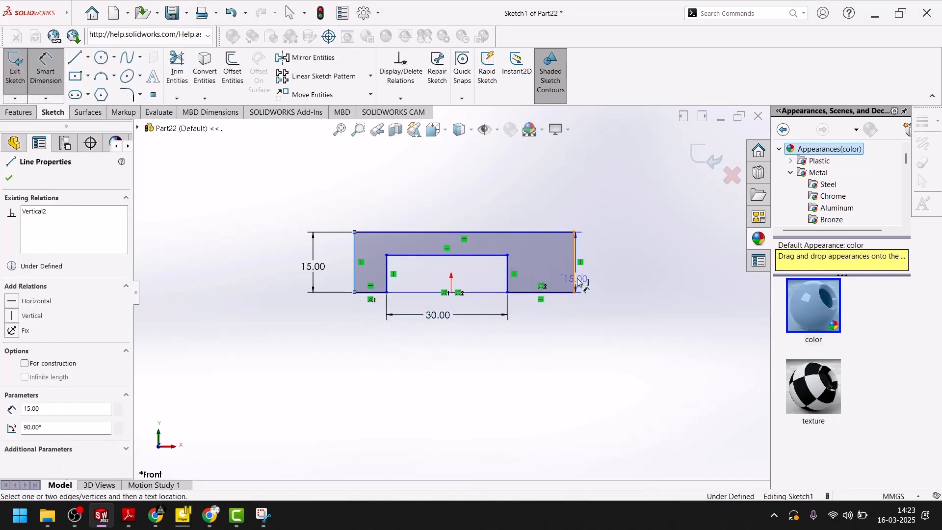
pyautogui.click(573, 279)
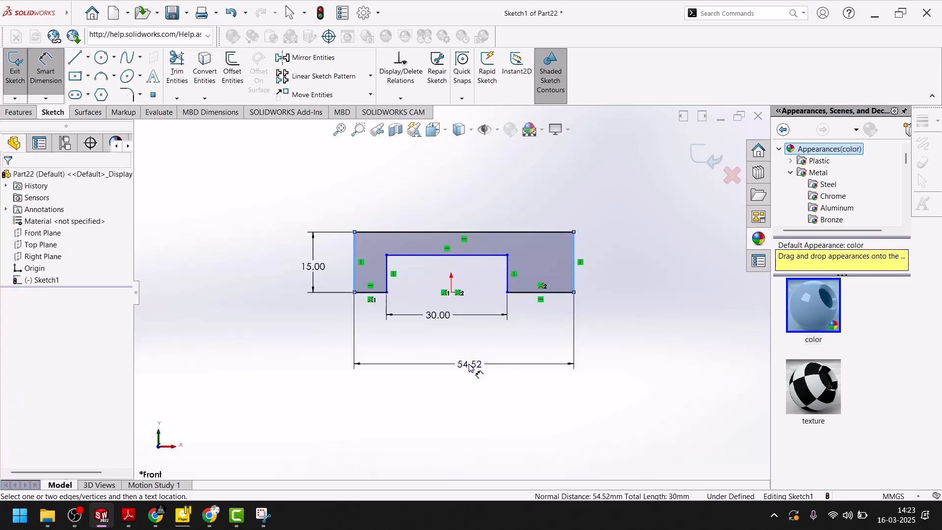
pyautogui.click(478, 365)
pyautogui.write('60')
pyautogui.press('Return')
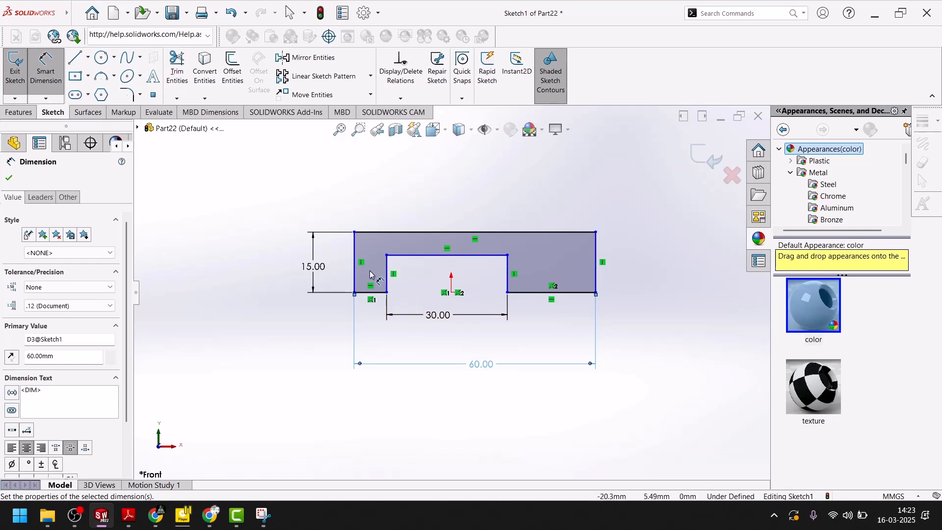
# Dimension the bottom edge of the profile's right foot to 15 mm
pyautogui.click(538, 300)
pyautogui.click(552, 314)
pyautogui.write('1')
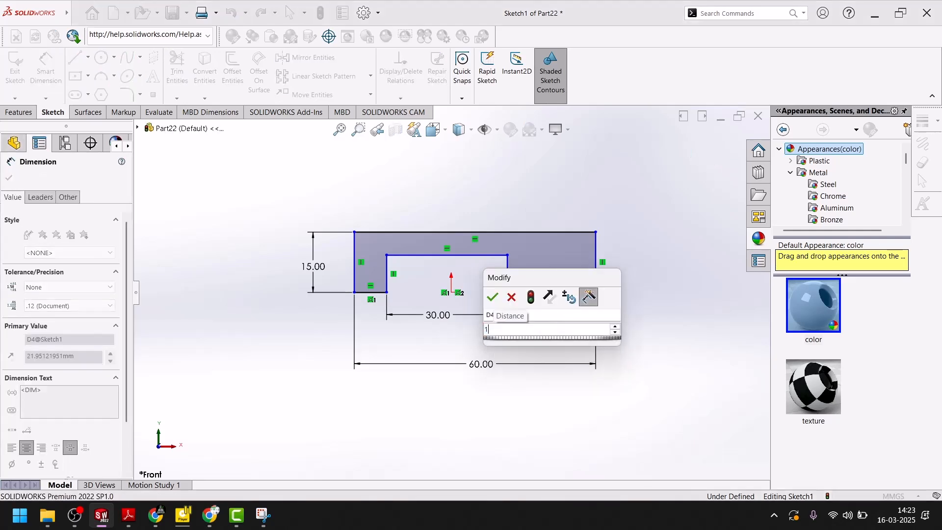
pyautogui.write('5')
pyautogui.press('Return')
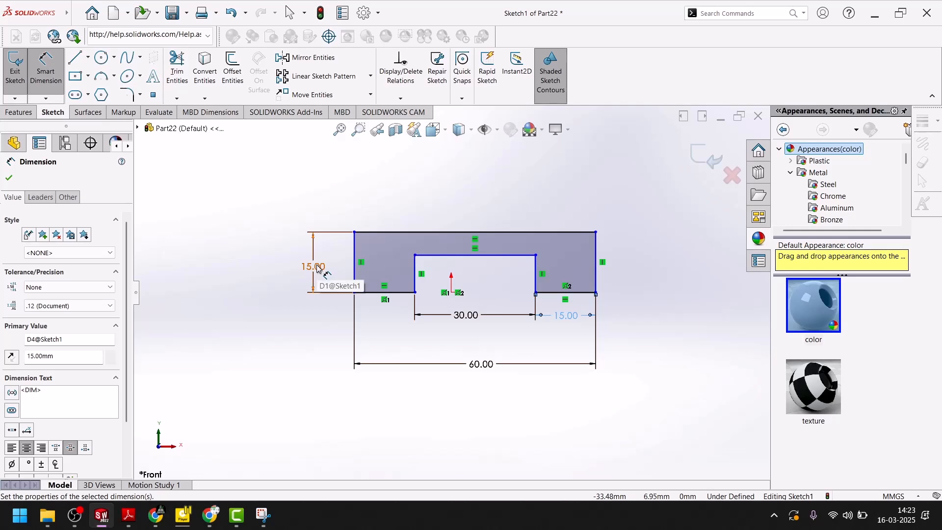
# Check the notch depth in the Adobe Reader drawing and dimension the notch's right vertical side to 7.5 mm in SOLIDWORKS
pyautogui.click(132, 522)
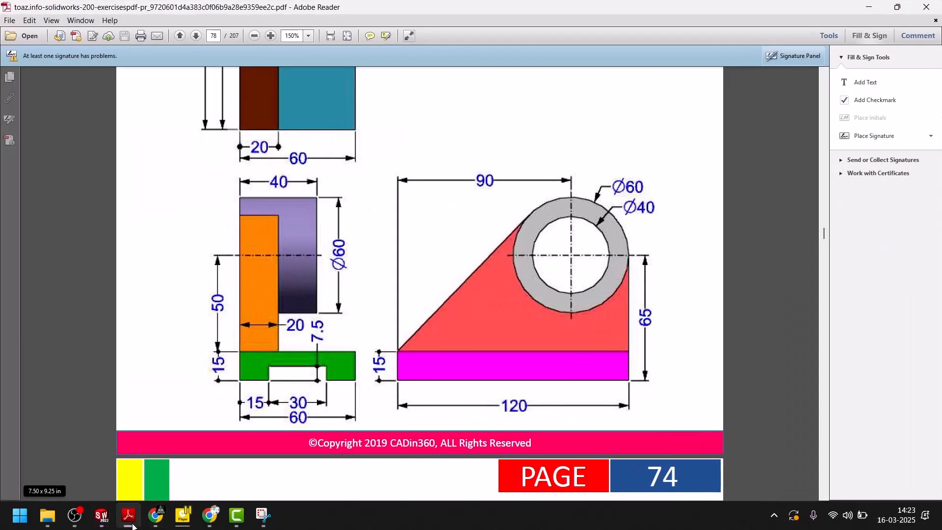
pyautogui.click(133, 524)
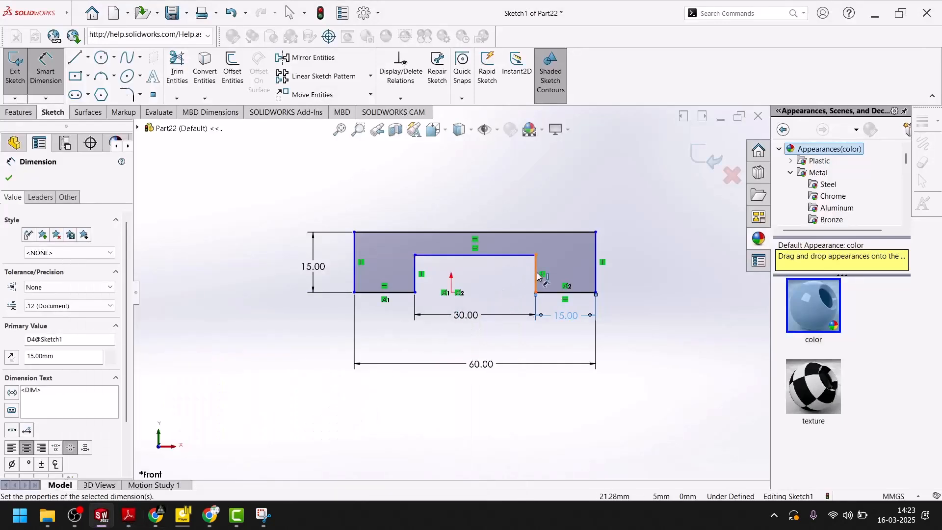
pyautogui.click(535, 273)
pyautogui.click(497, 277)
pyautogui.write('7.5')
pyautogui.press('Return')
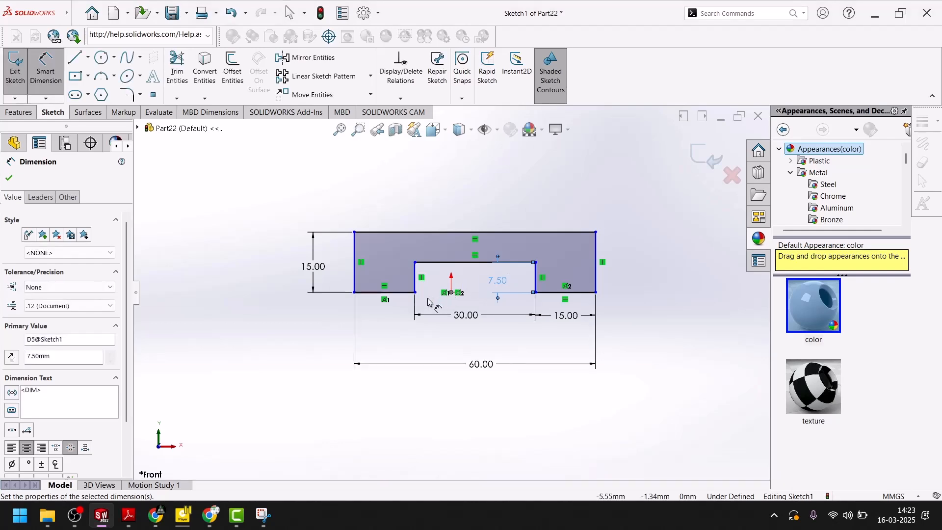
pyautogui.press('Escape')
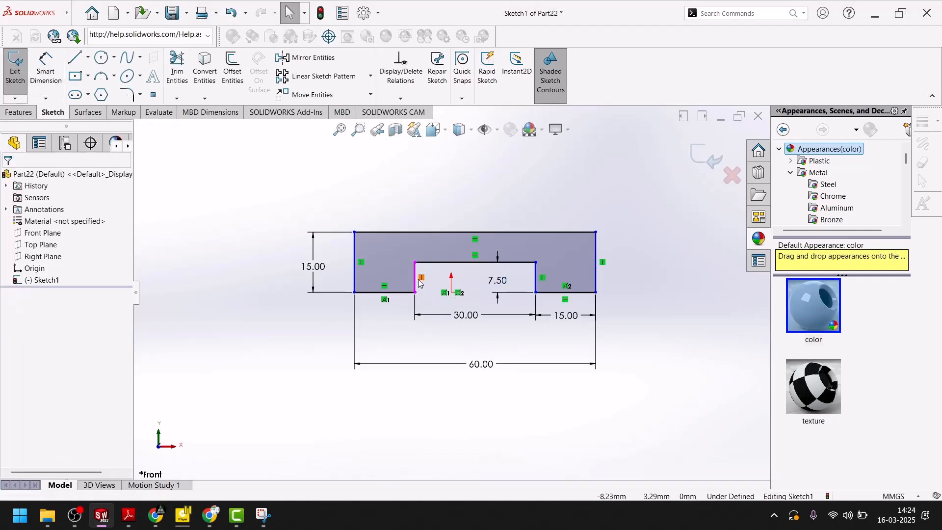
# Make the notch's two vertical sides equal in length
pyautogui.click(535, 280)
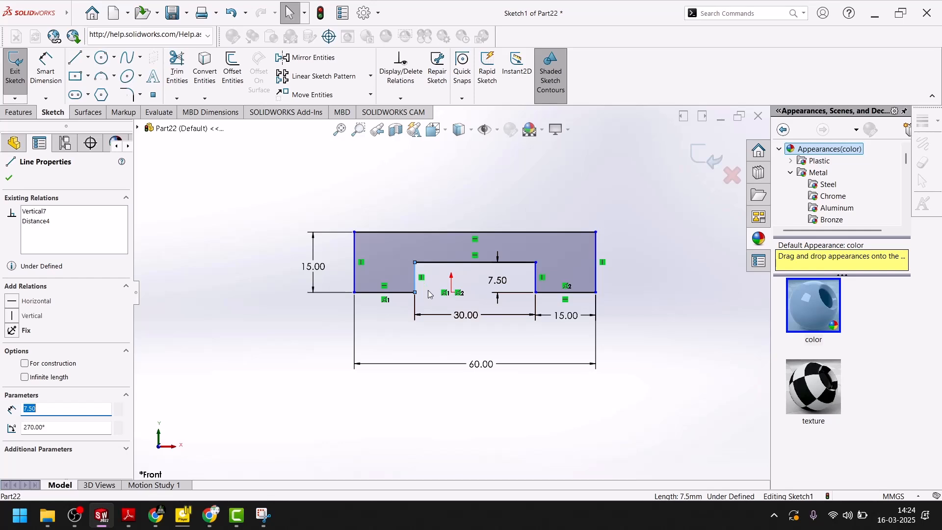
pyautogui.click(435, 411)
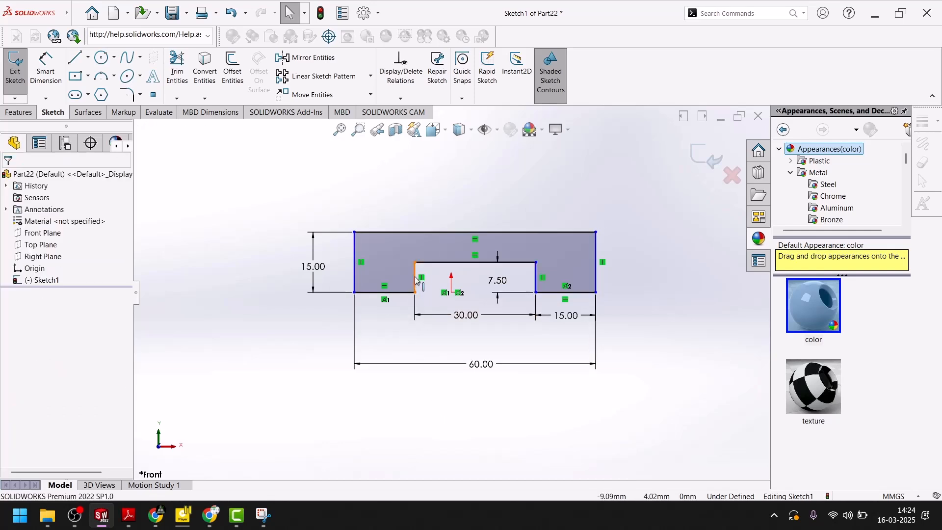
pyautogui.click(535, 282)
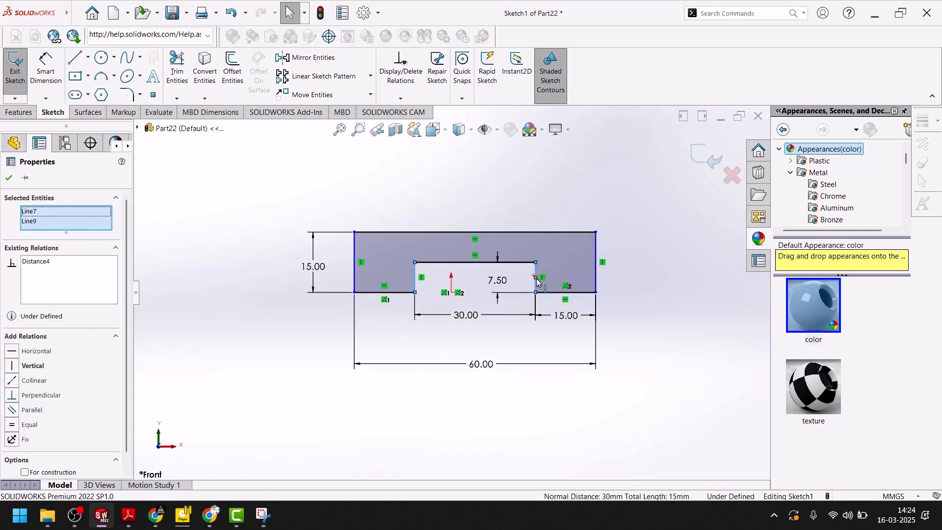
pyautogui.click(638, 234)
pyautogui.click(656, 317)
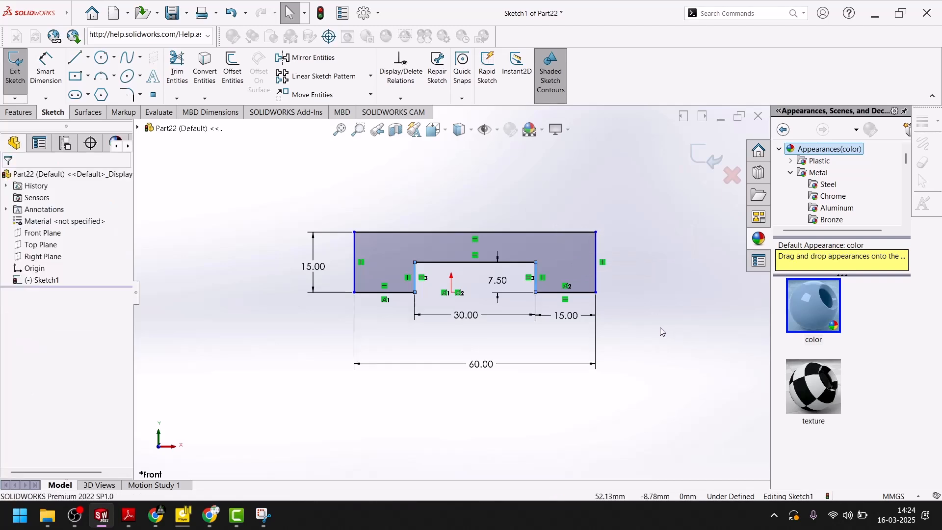
# Make the profile's two outer vertical sides equal in length
pyautogui.click(355, 256)
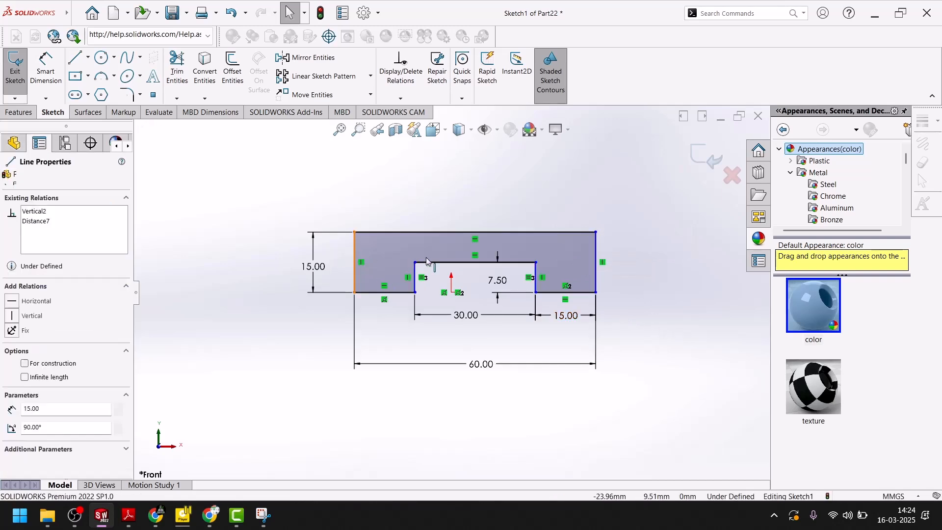
pyautogui.keyDown('ctrl'); pyautogui.click(596, 254); pyautogui.keyUp('ctrl')
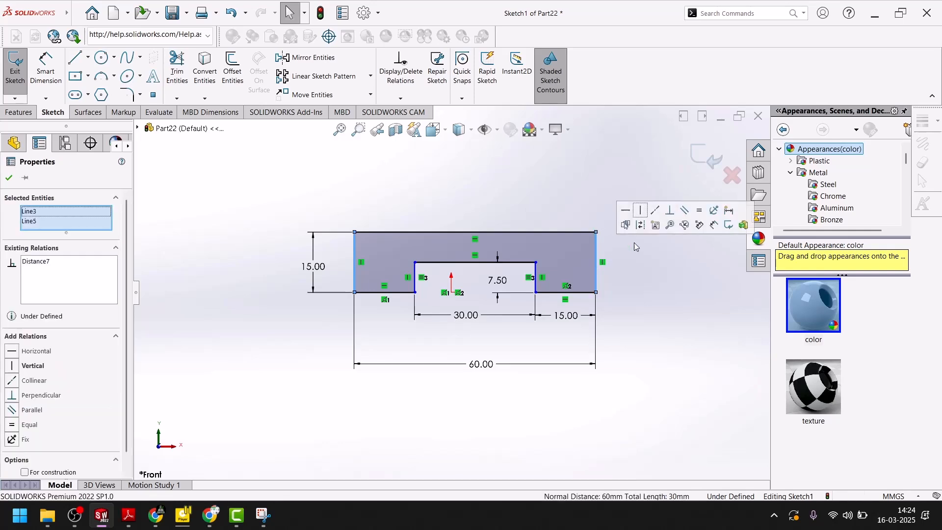
pyautogui.click(701, 209)
pyautogui.click(704, 305)
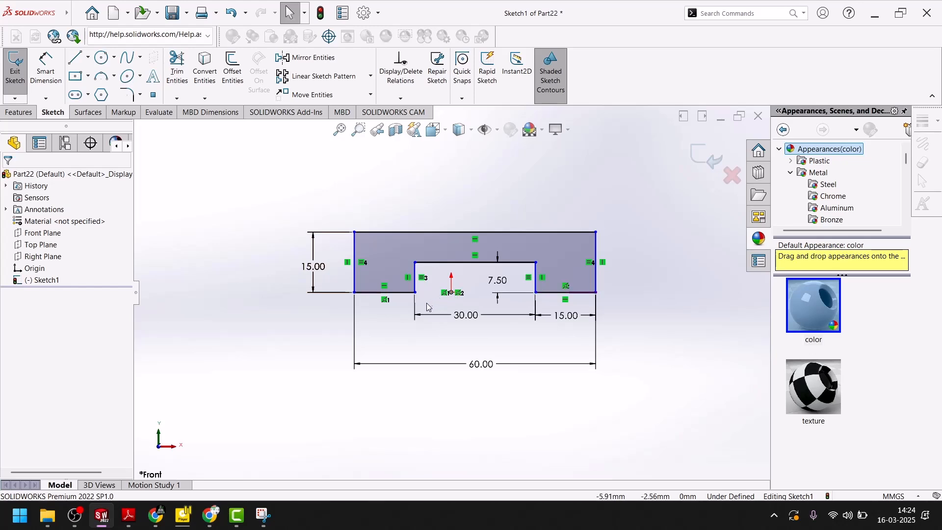
# Move the under-defined profile sideways by the notch's lower-left corner to test its remaining freedom
pyautogui.click(434, 274)
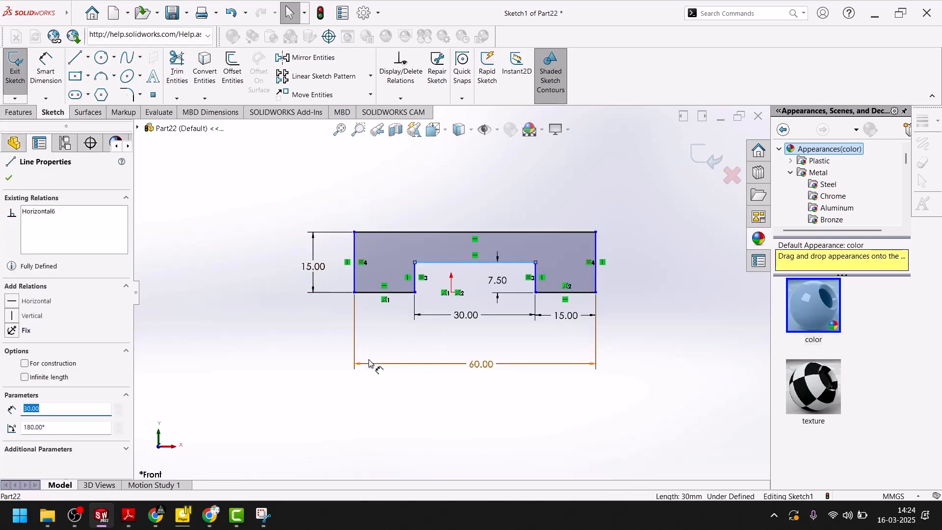
pyautogui.press('Escape')
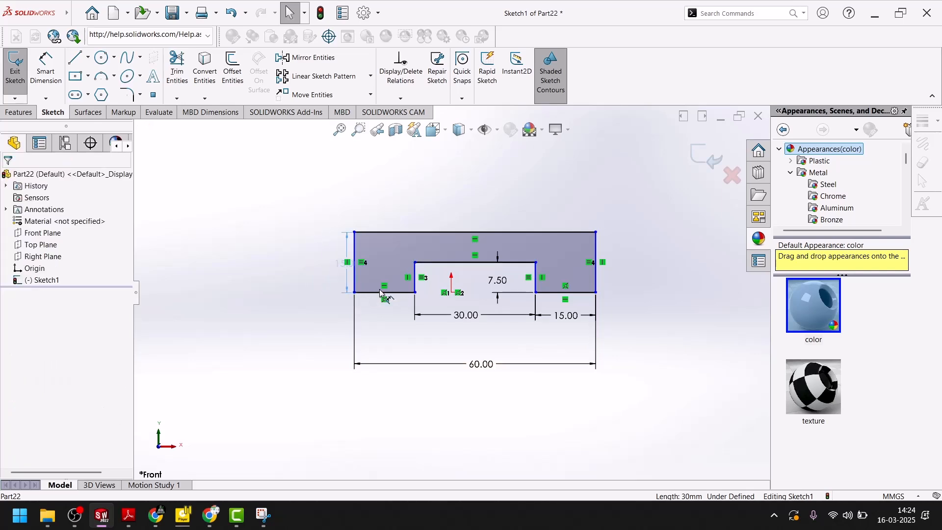
pyautogui.click(354, 294)
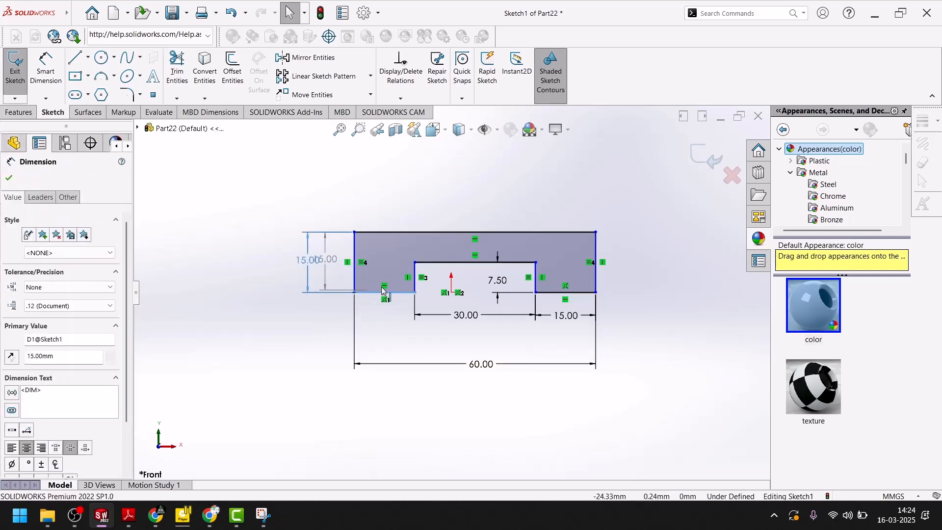
pyautogui.press('Escape')
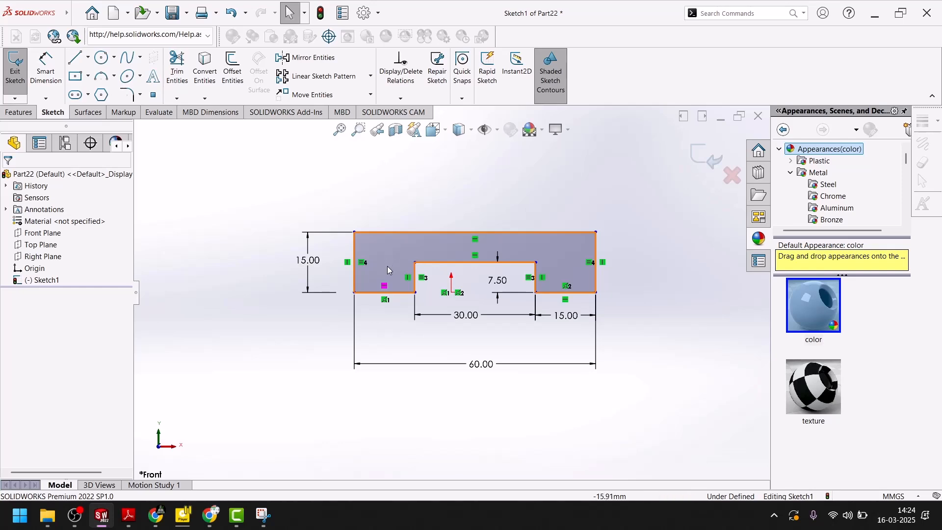
pyautogui.moveTo(417, 296)
pyautogui.mouseDown()
pyautogui.moveTo(444, 293)
pyautogui.moveTo(394, 296)
pyautogui.mouseUp()
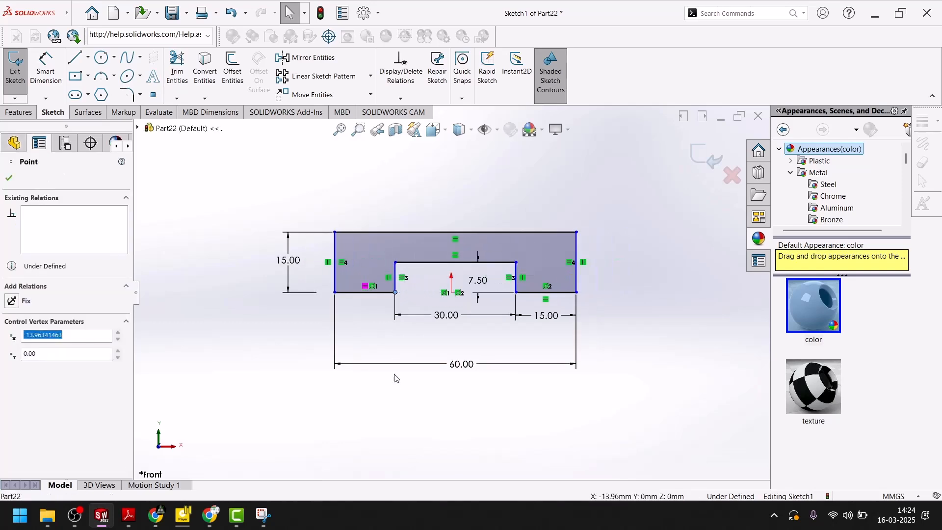
pyautogui.click(389, 411)
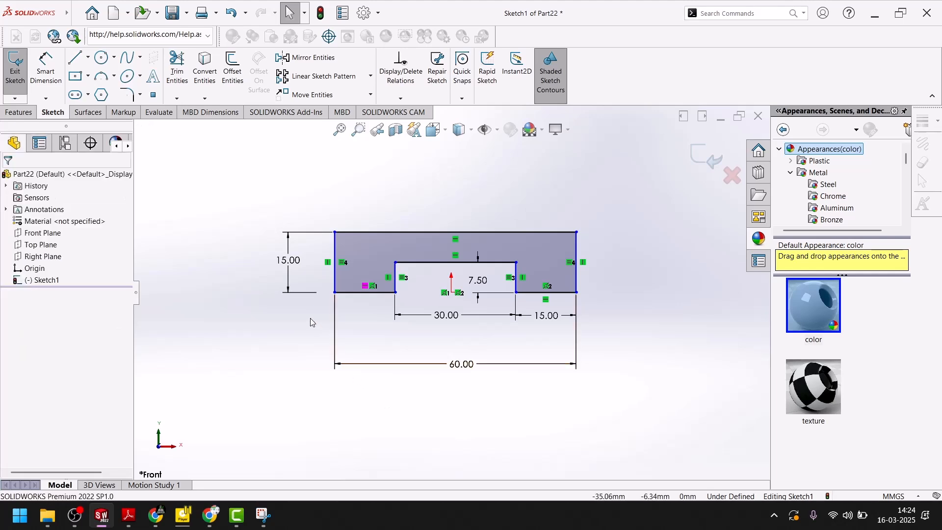
# Dimension the distance from the notch's left vertical side to the origin as 15 mm and exit the sketch
pyautogui.click(46, 69)
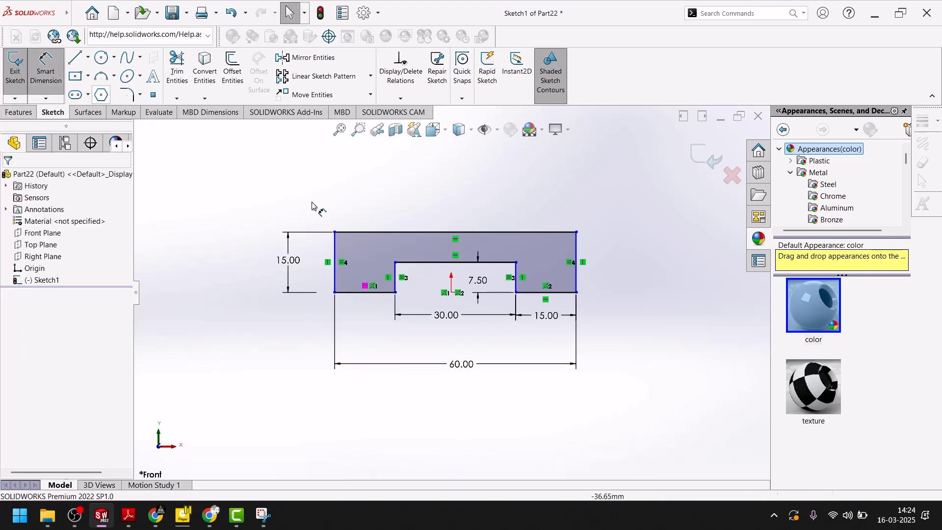
pyautogui.click(396, 279)
pyautogui.click(452, 293)
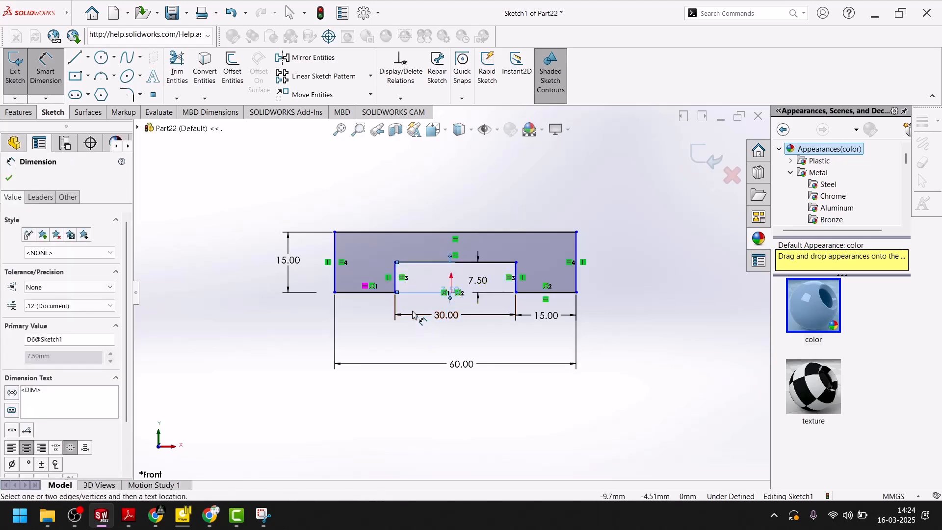
pyautogui.press('Escape')
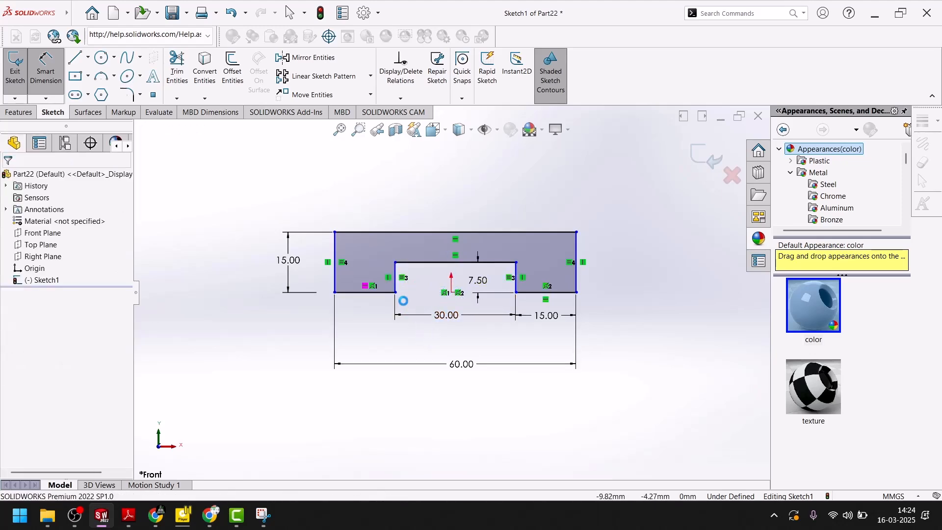
pyautogui.click(452, 293)
pyautogui.click(396, 282)
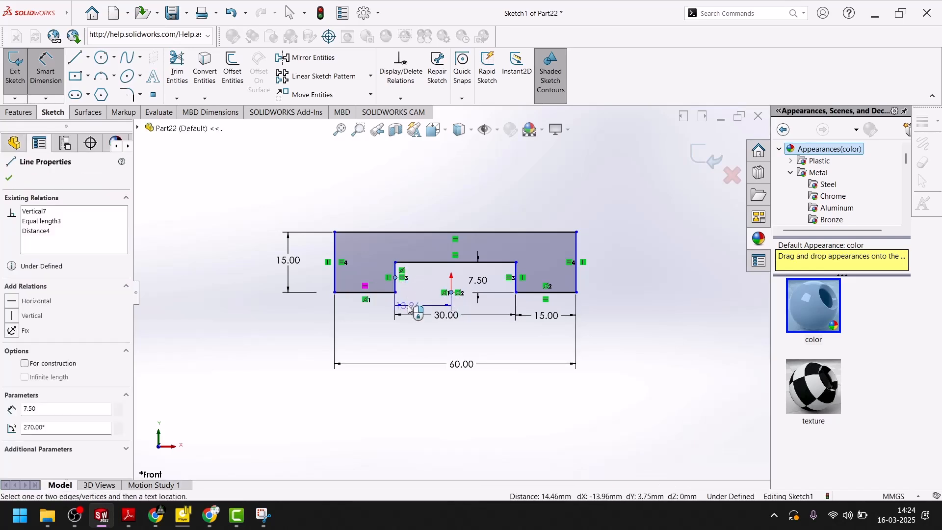
pyautogui.click(418, 348)
pyautogui.write('15')
pyautogui.press('Return')
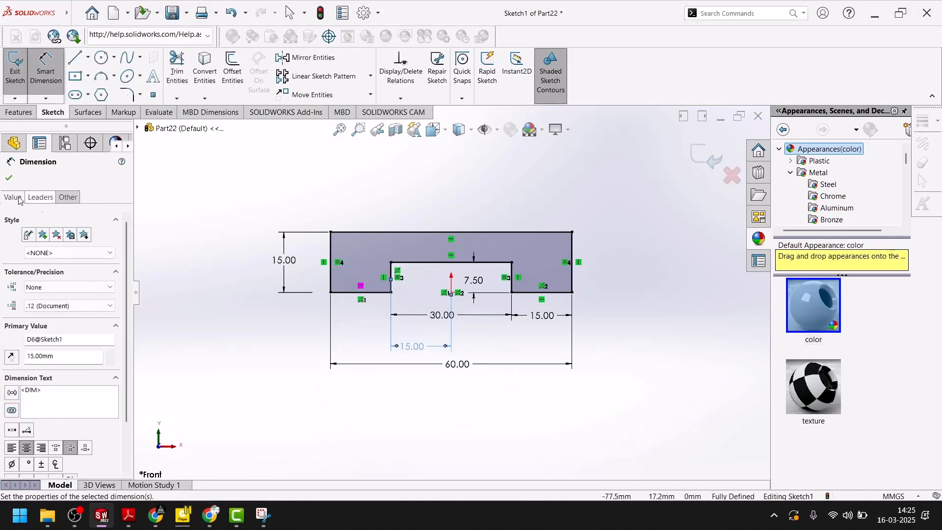
pyautogui.click(8, 179)
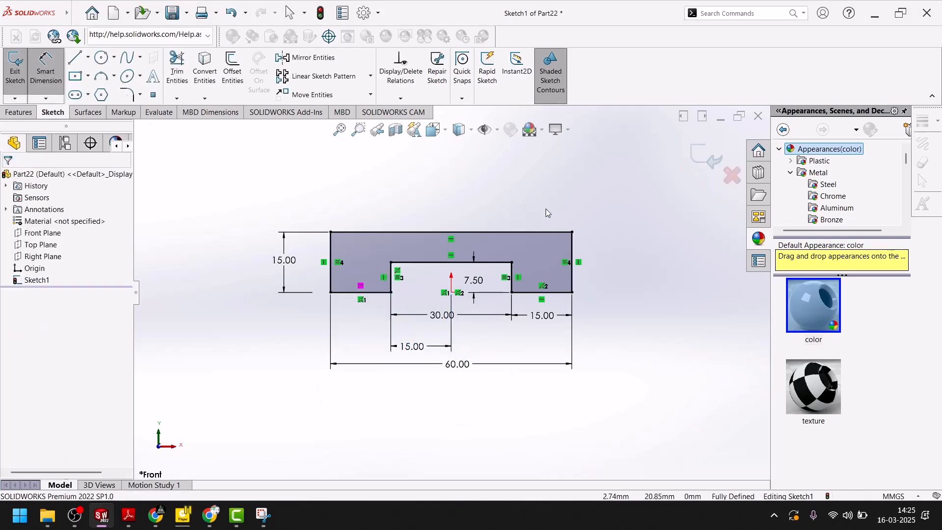
pyautogui.click(705, 156)
# Check the base length in the Adobe Reader drawing, return to SOLIDWORKS and extrude the profile 120 mm
pyautogui.click(128, 515)
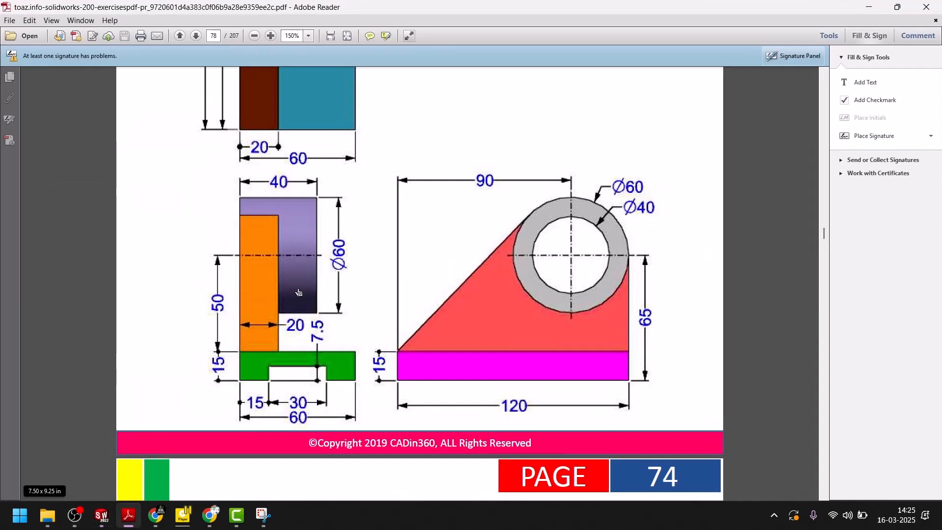
pyautogui.scroll(5, 299, 291)
pyautogui.scroll(-3, 299, 290)
pyautogui.scroll(3, 299, 290)
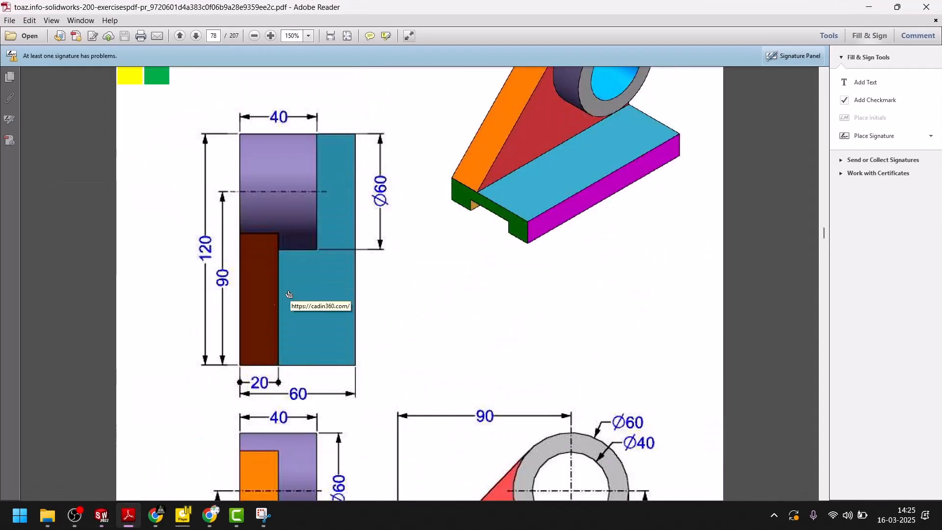
pyautogui.click(102, 515)
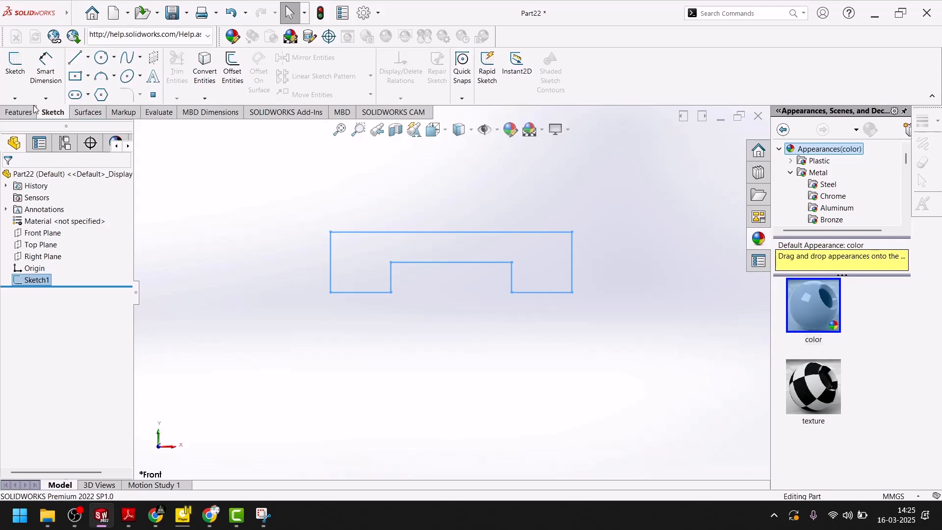
pyautogui.click(19, 112)
pyautogui.click(19, 69)
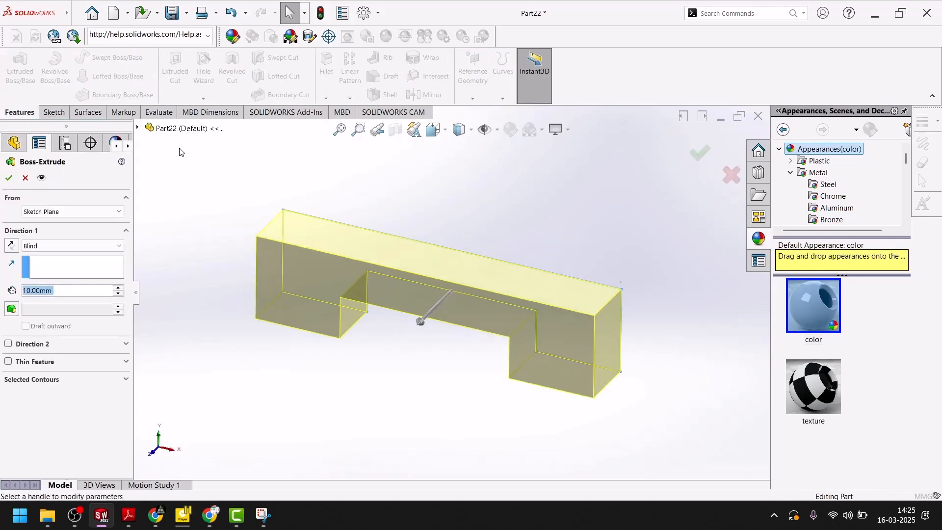
pyautogui.write('120')
pyautogui.press('Return')
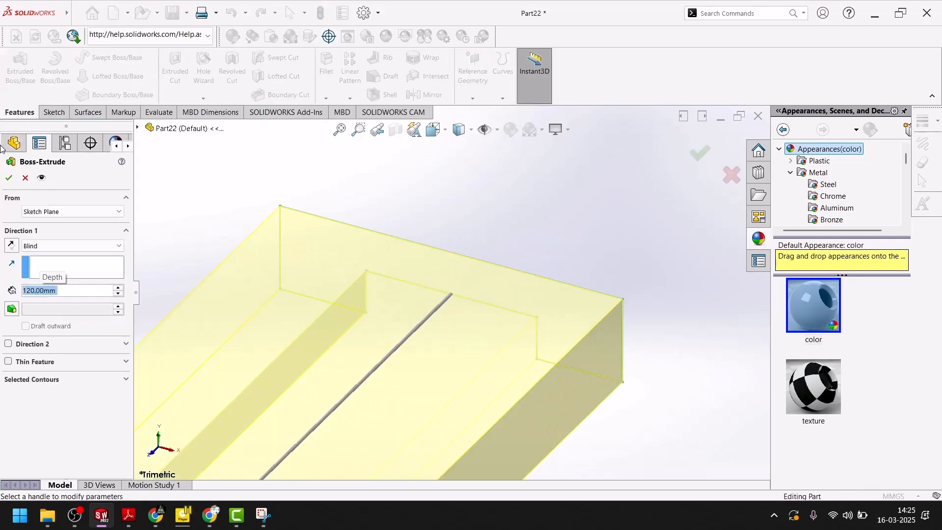
pyautogui.click(10, 176)
pyautogui.scroll(5, 511, 260)
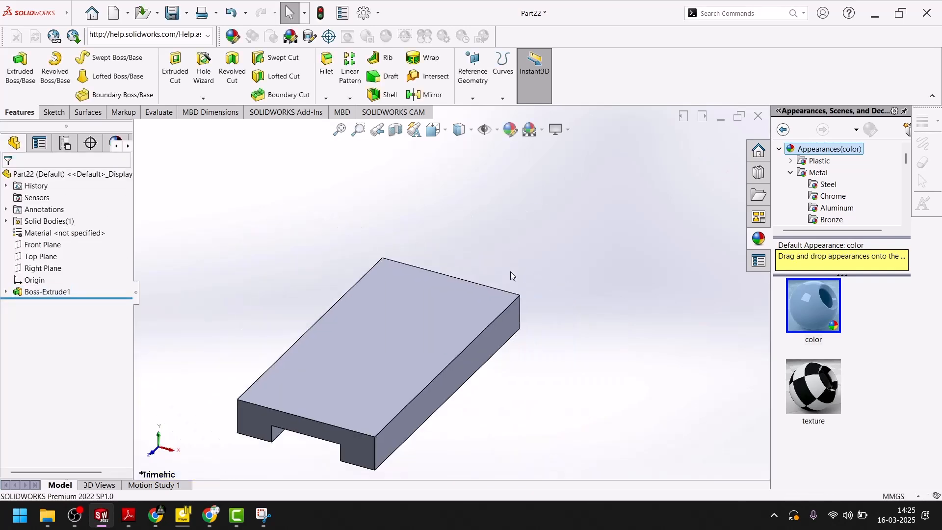
pyautogui.click(378, 327)
pyautogui.click(419, 298)
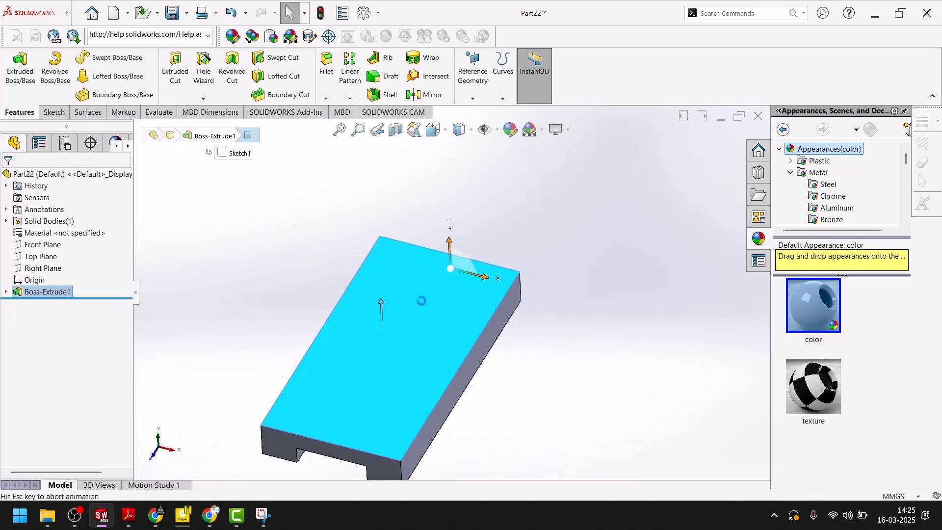
pyautogui.click(128, 515)
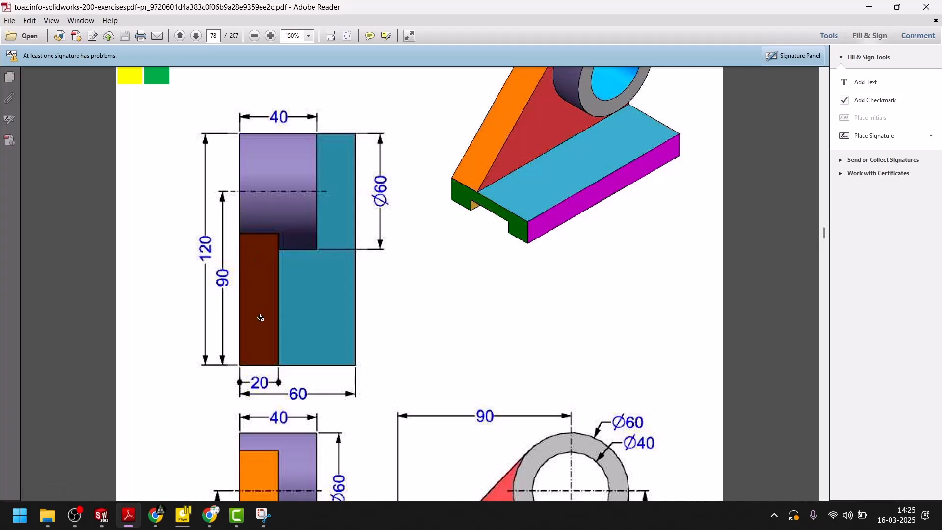
pyautogui.scroll(3, 260, 317)
pyautogui.scroll(-6, 260, 317)
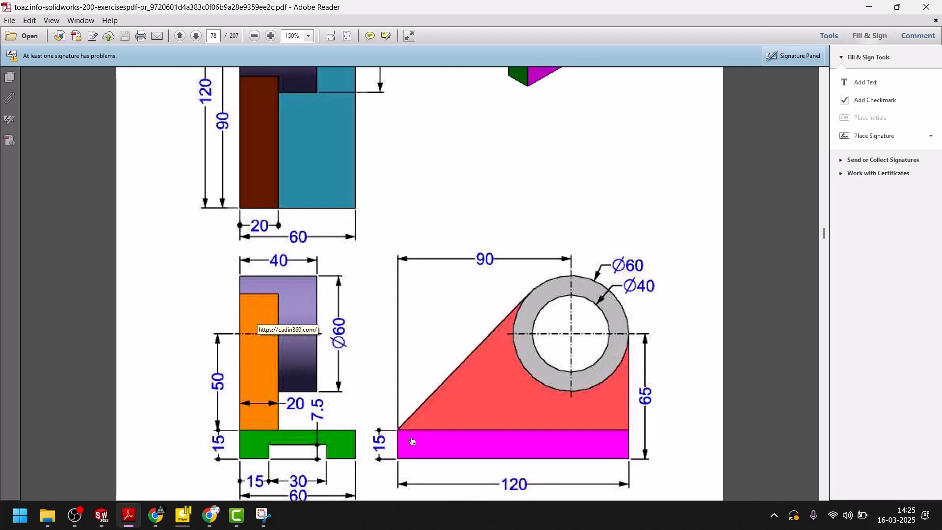
pyautogui.click(137, 515)
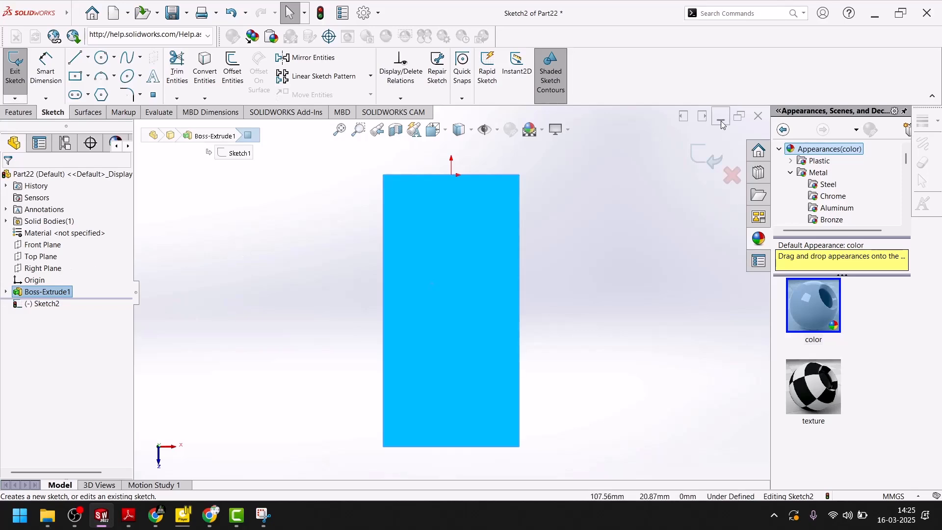
pyautogui.click(705, 158)
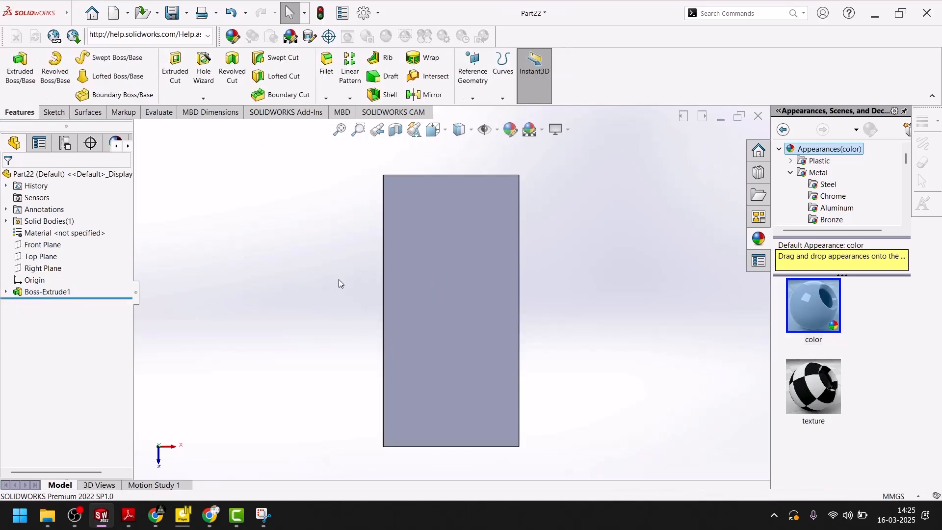
# Start a sketch on the base's left long side face and look at its plane normal from the opposite side
pyautogui.moveTo(338, 283); pyautogui.dragTo(402, 254, button='middle')
pyautogui.click(415, 256)
pyautogui.click(462, 232)
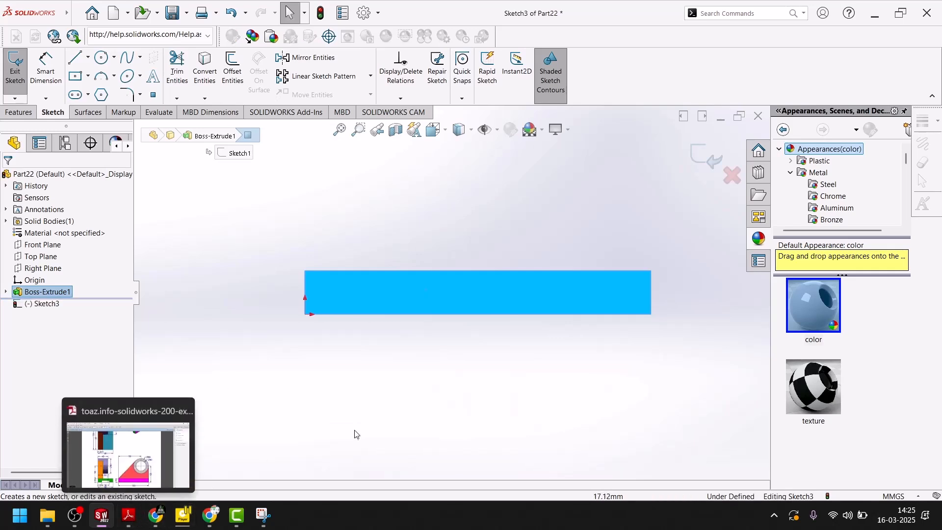
pyautogui.press('space')
pyautogui.click(603, 371)
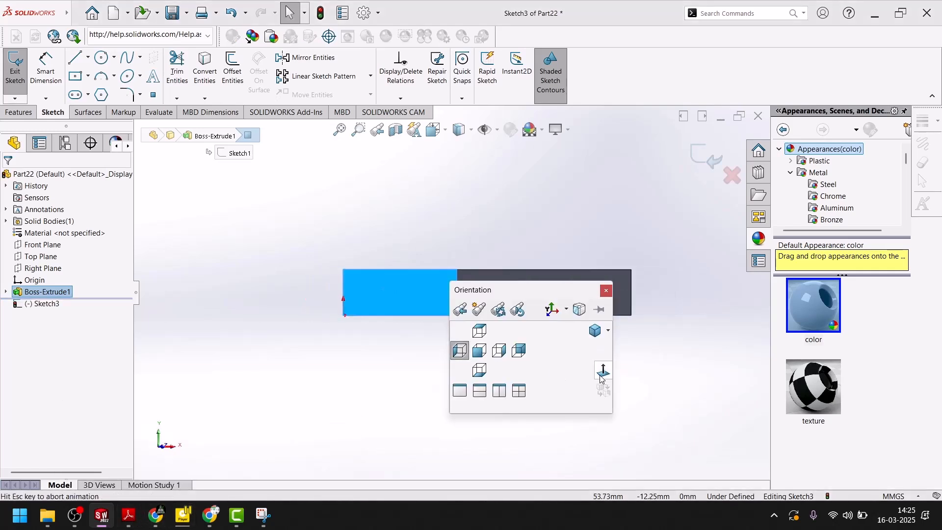
# Check the ring in the Adobe Reader drawing, return to SOLIDWORKS and sketch two concentric circles above the base, the outer about 51 mm across
pyautogui.click(131, 518)
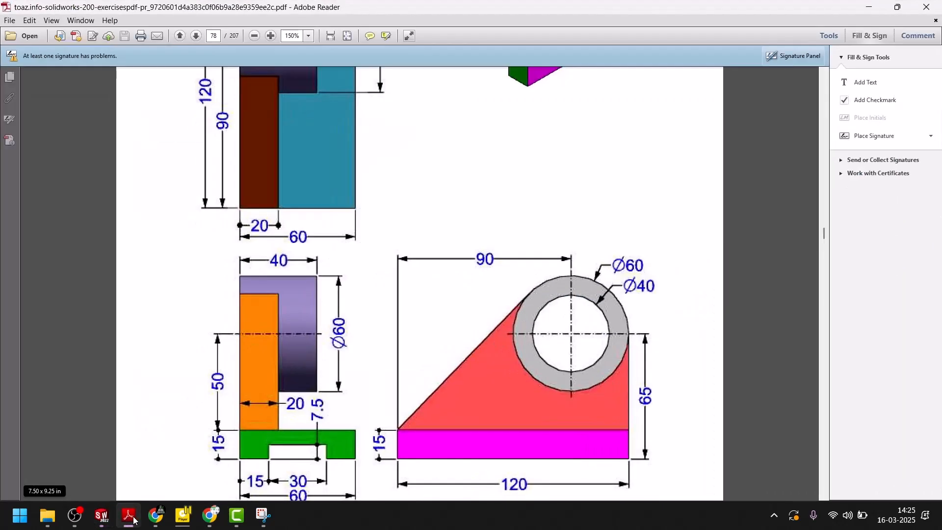
pyautogui.click(132, 519)
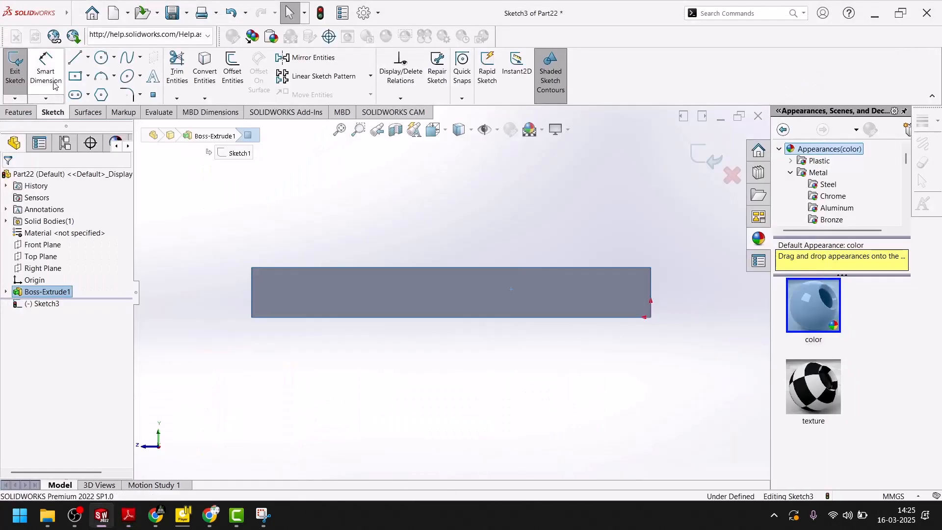
pyautogui.click(101, 57)
pyautogui.scroll(4, 525, 326)
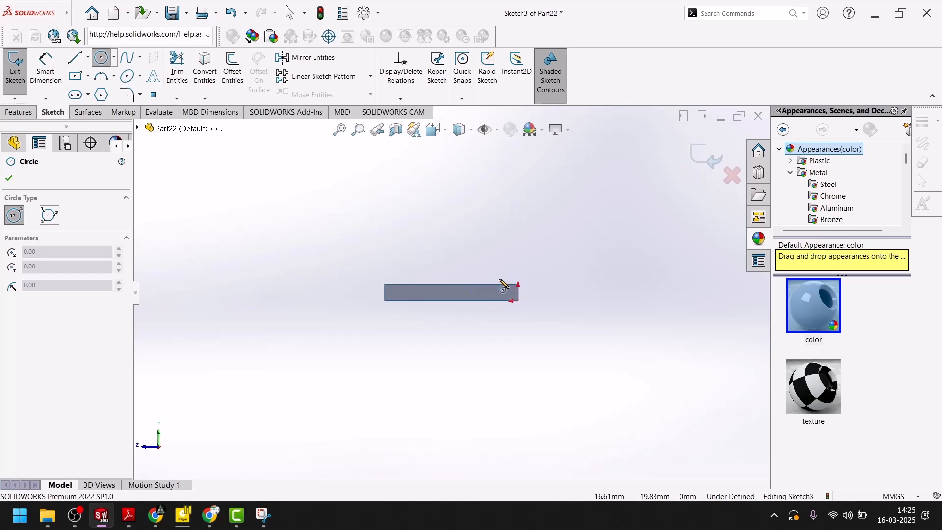
pyautogui.moveTo(493, 227)
pyautogui.mouseDown()
pyautogui.moveTo(510, 230)
pyautogui.moveTo(515, 206)
pyautogui.mouseUp()
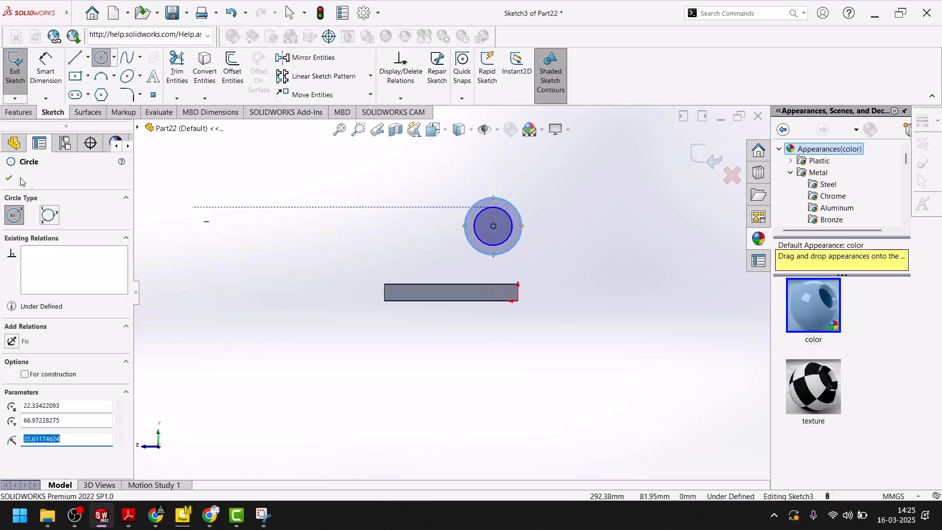
pyautogui.click(11, 178)
# Check the ring sizes in the Adobe Reader drawing, return to SOLIDWORKS and dimension the outer circle as 60 mm and the inner as 40 mm
pyautogui.click(130, 519)
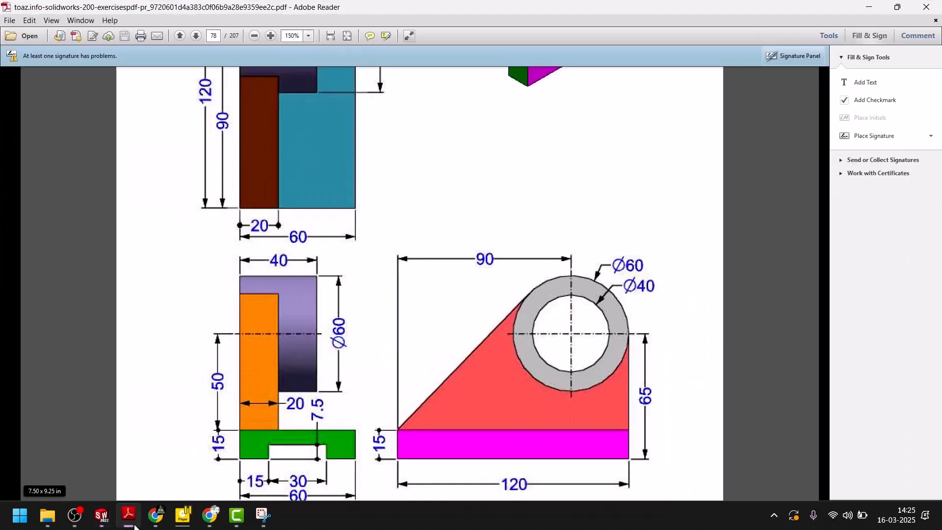
pyautogui.click(128, 515)
pyautogui.click(46, 68)
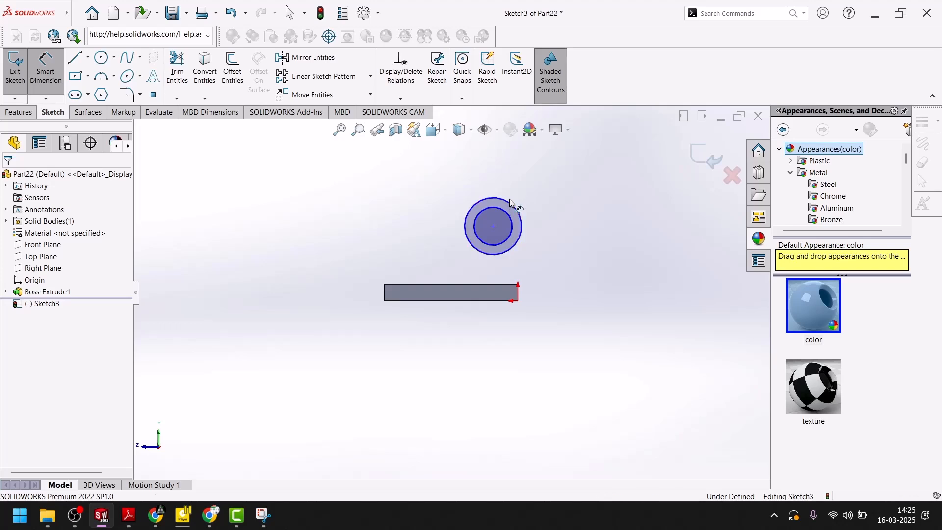
pyautogui.click(510, 203)
pyautogui.click(525, 195)
pyautogui.write('60')
pyautogui.press('Return')
pyautogui.click(506, 212)
pyautogui.click(532, 198)
pyautogui.write('40')
pyautogui.press('Return')
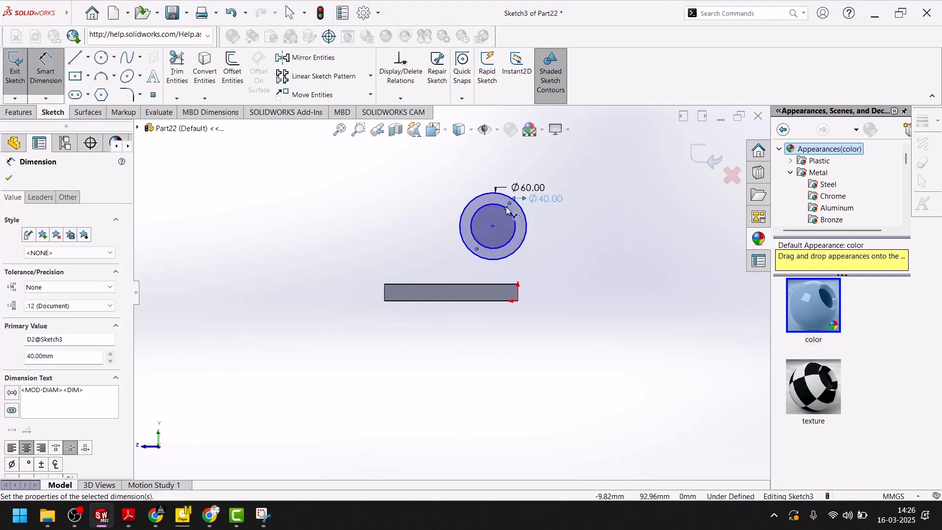
pyautogui.click(8, 179)
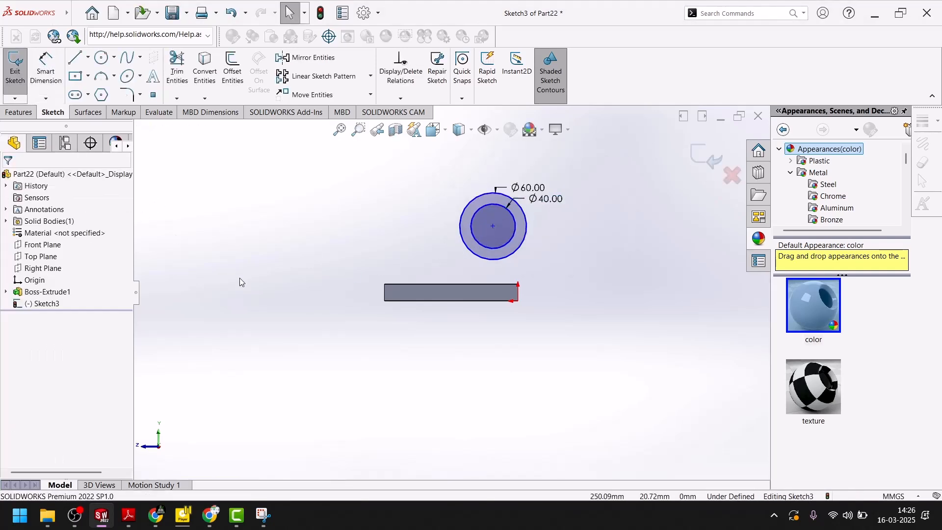
# Check the ring's position in the Adobe Reader drawing, then in SOLIDWORKS dimension the circle centre 65 mm above the base's bottom edge
pyautogui.click(129, 521)
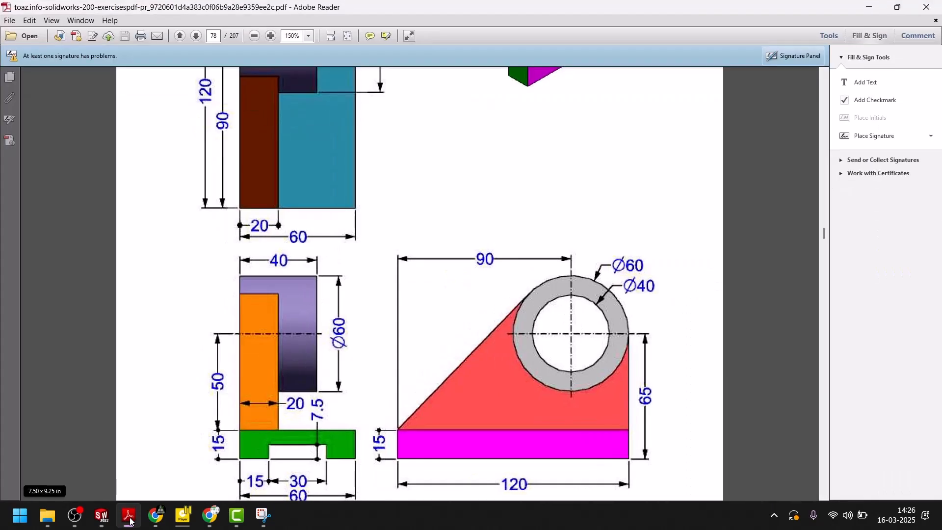
pyautogui.click(130, 522)
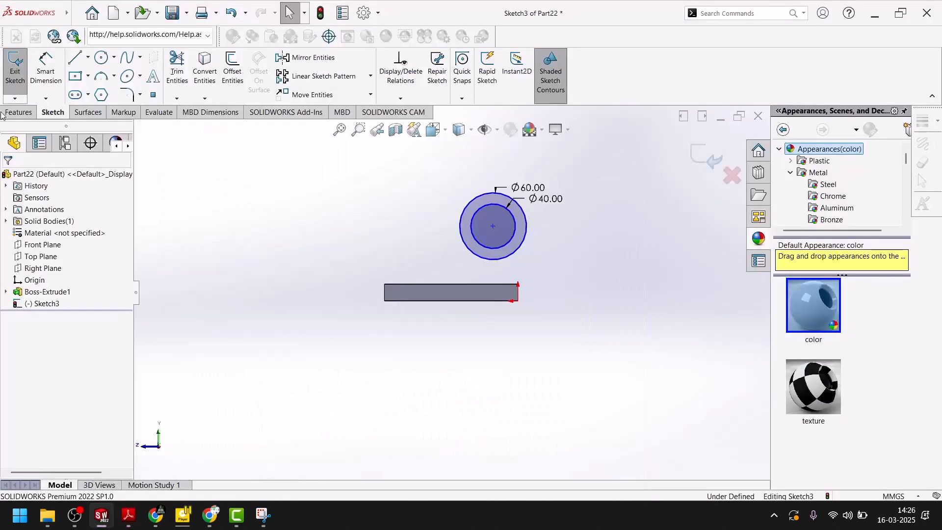
pyautogui.click(46, 68)
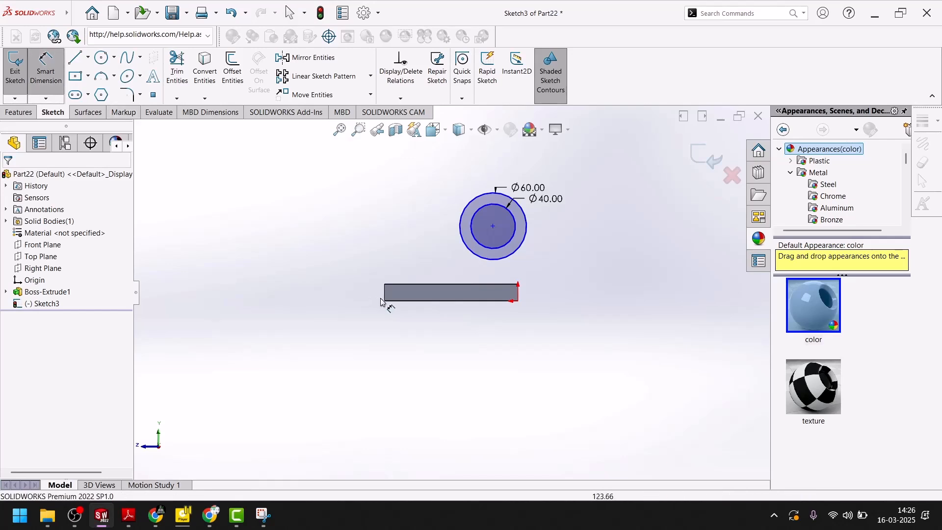
pyautogui.click(471, 303)
pyautogui.click(495, 229)
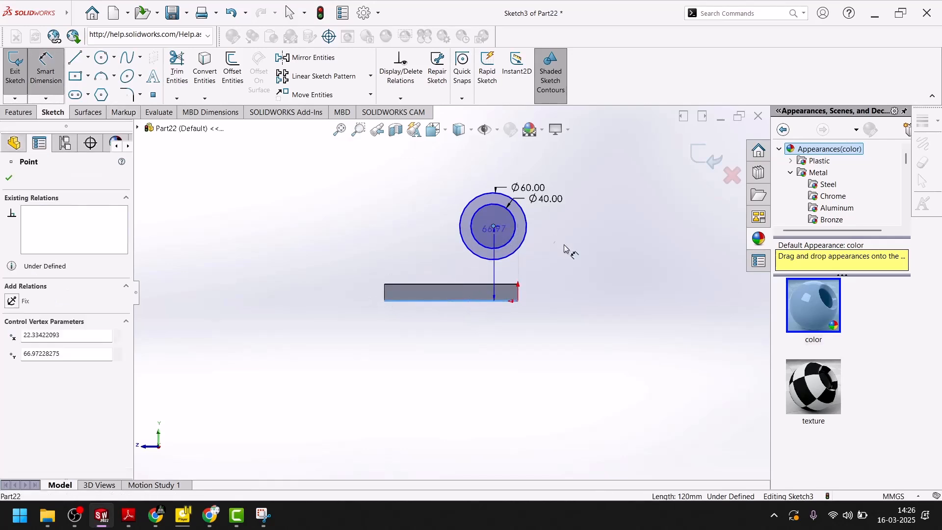
pyautogui.click(567, 259)
pyautogui.write('65')
pyautogui.press('Return')
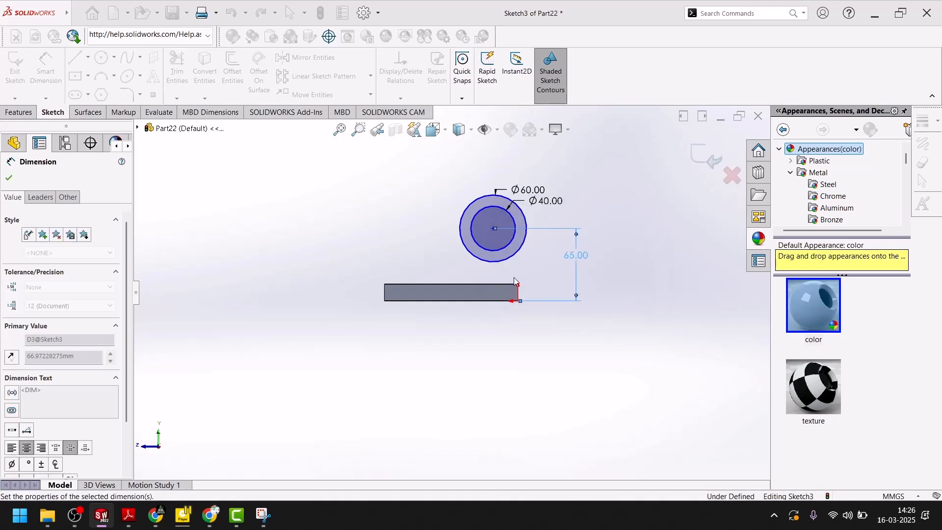
pyautogui.press('Escape')
# Dimension the horizontal distance from the circle centre to the base's left edge as 90 mm
pyautogui.click(494, 229)
pyautogui.click(386, 295)
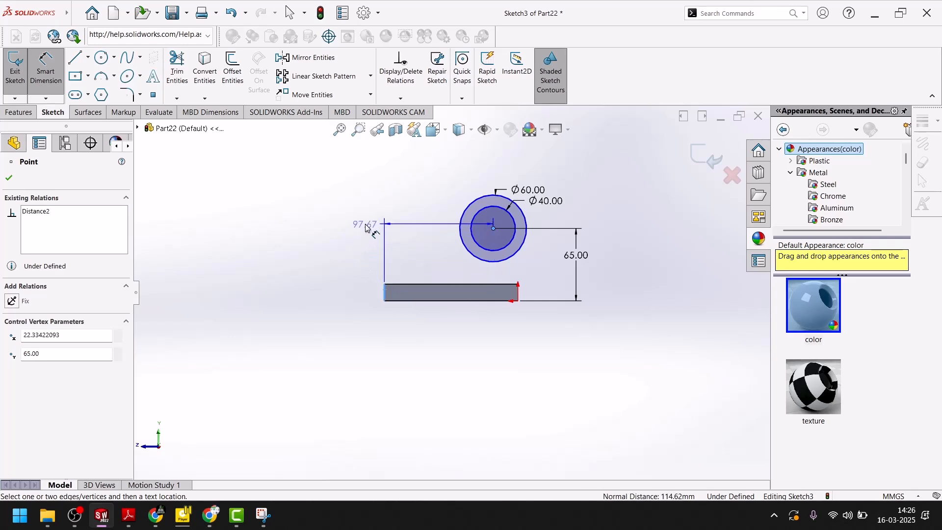
pyautogui.click(374, 352)
pyautogui.write('90')
pyautogui.press('Return')
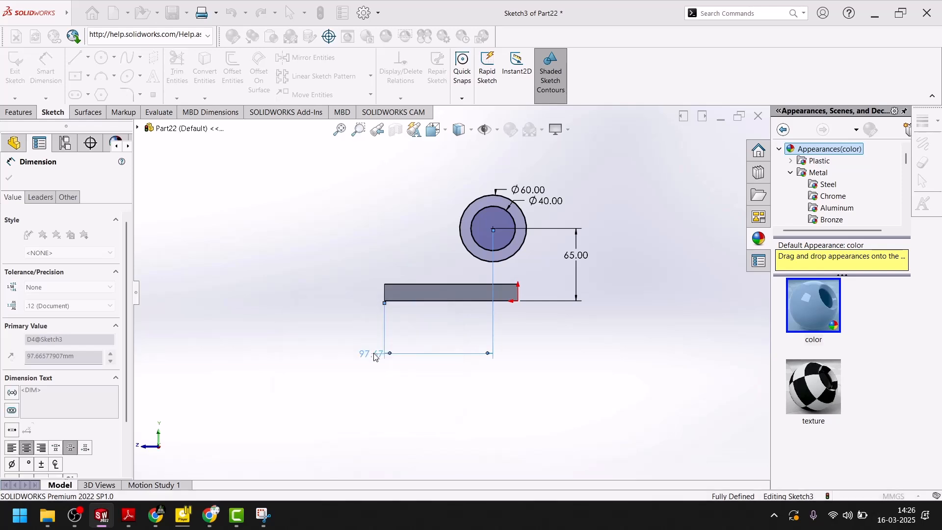
pyautogui.click(12, 180)
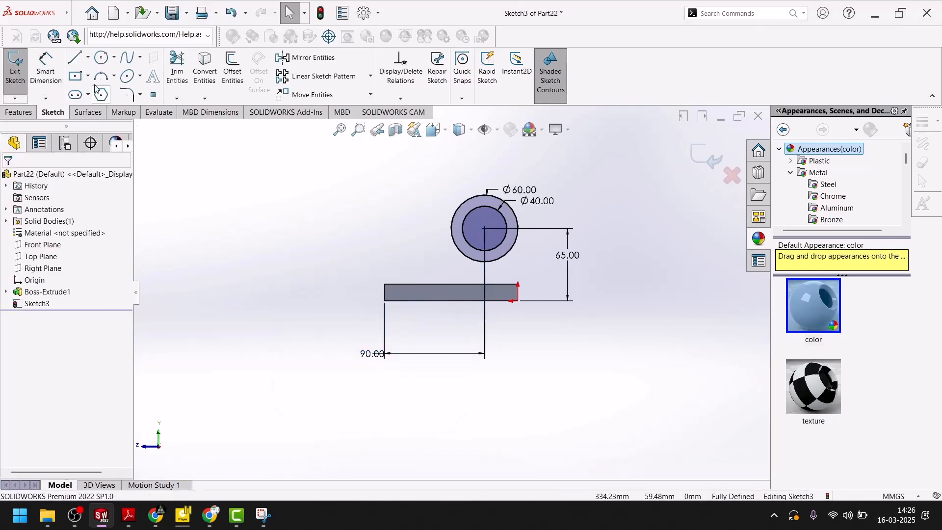
# Draw a slanted line from the base's upper-left corner to the upper-left side of the 60 mm circle
pyautogui.click(74, 57)
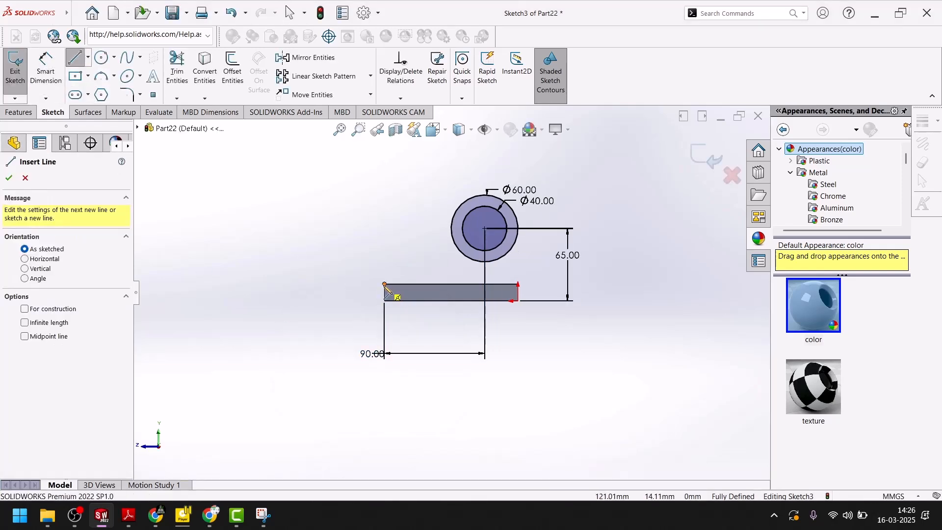
pyautogui.click(384, 285)
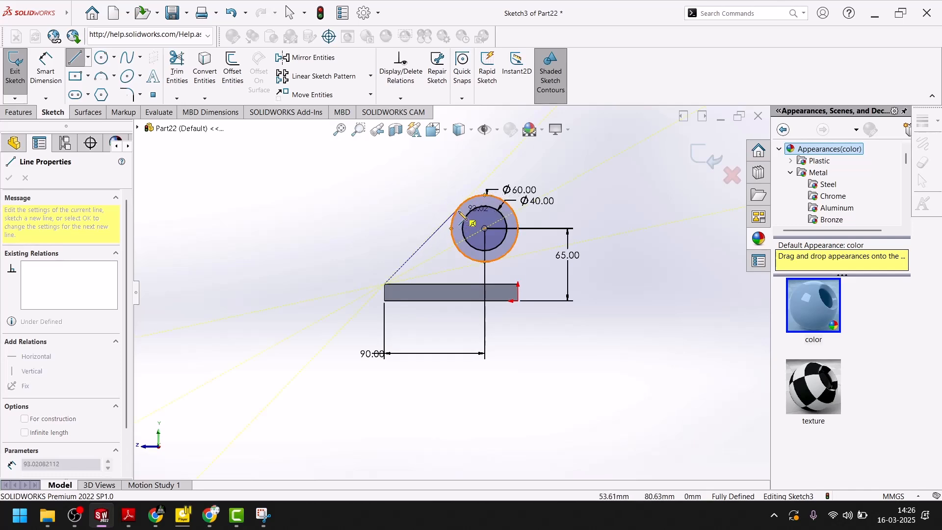
pyautogui.scroll(-4, 459, 213)
pyautogui.click(459, 227)
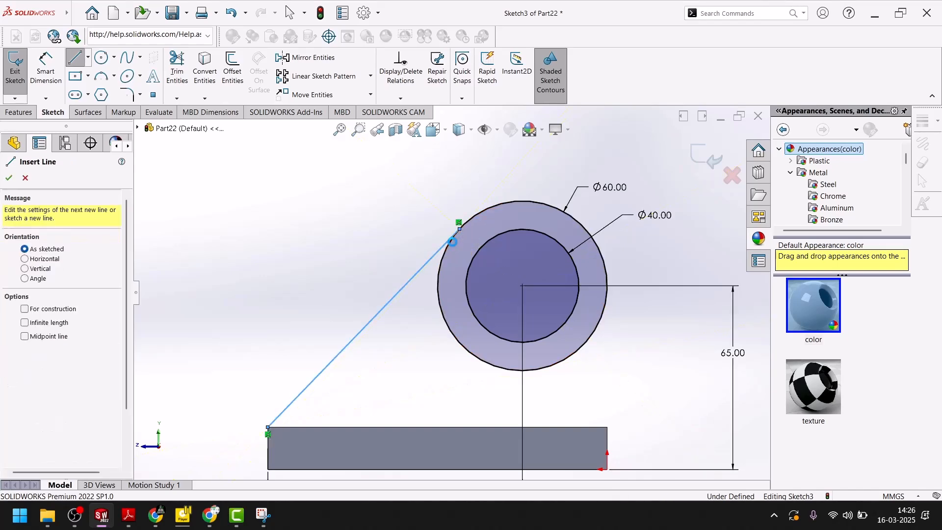
pyautogui.press('Escape')
# Check the rib shape in the Adobe Reader drawing, then in SOLIDWORKS draw a 50 mm vertical line from the base's upper-right corner to the outer circle
pyautogui.click(135, 520)
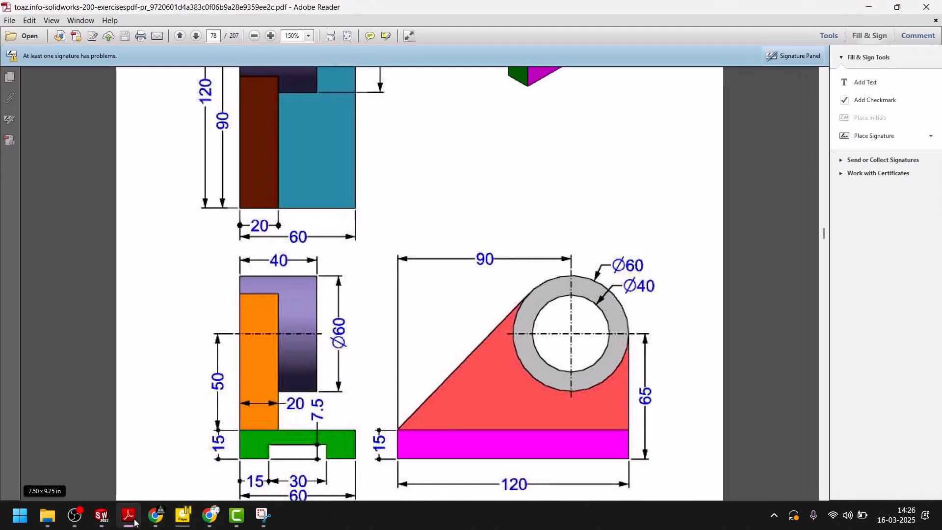
pyautogui.click(135, 520)
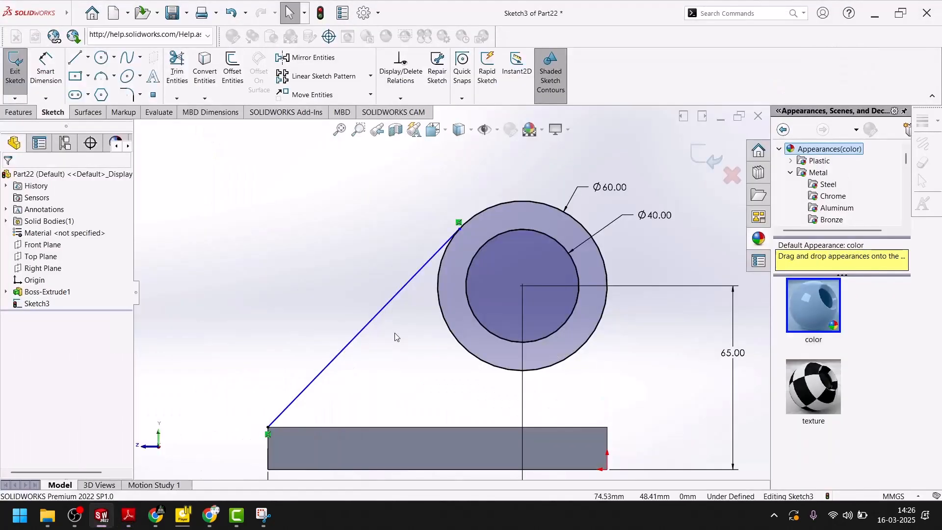
pyautogui.scroll(3, 395, 338)
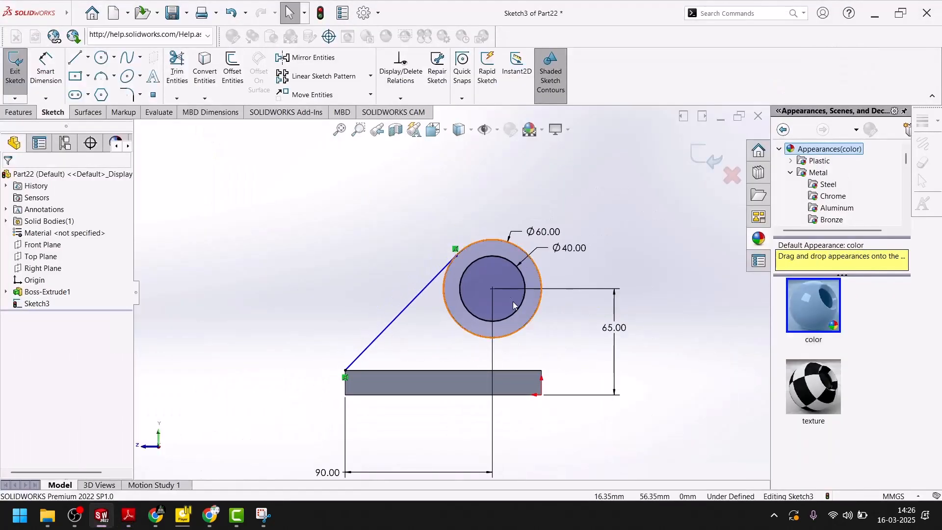
pyautogui.click(72, 64)
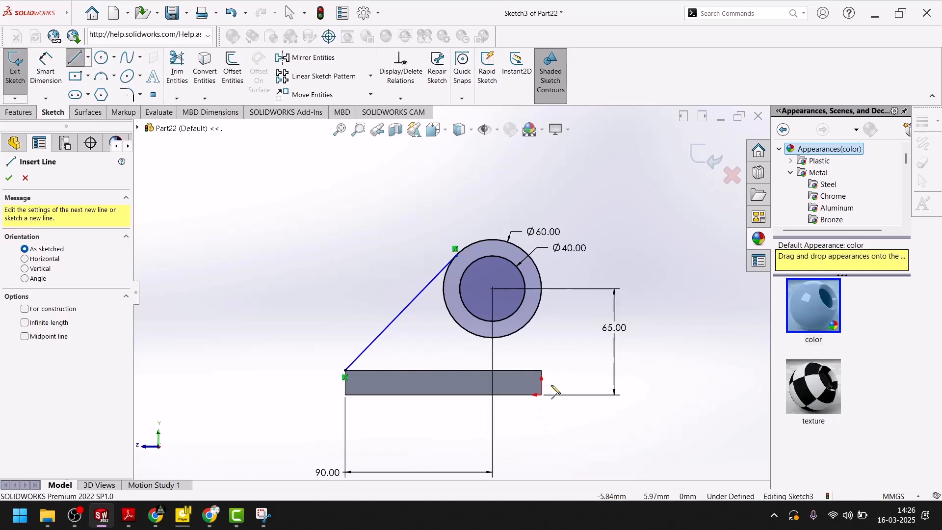
pyautogui.click(542, 371)
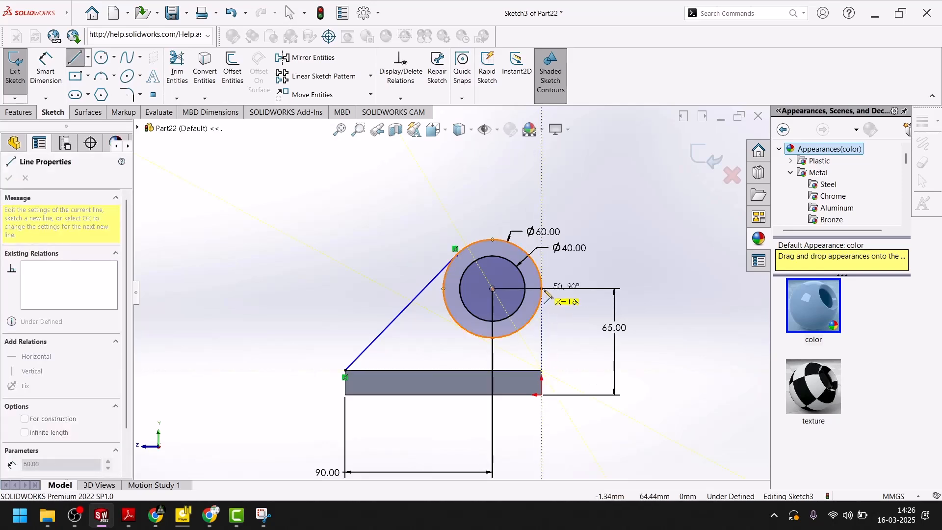
pyautogui.scroll(-6, 547, 294)
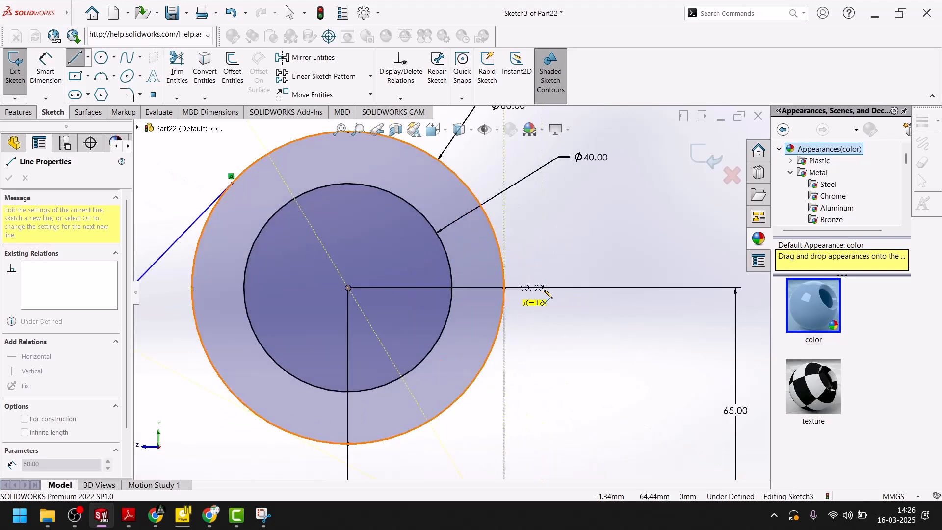
pyautogui.click(505, 289)
pyautogui.press('Escape')
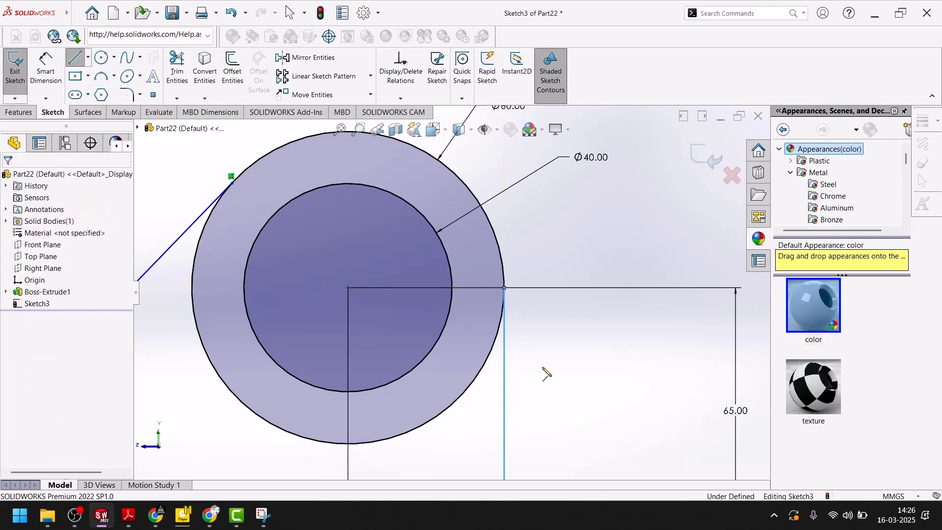
pyautogui.press('Escape')
# View the sketch plane straight on and convert the base's top edge into a sketch line joining the rib's two side lines
pyautogui.scroll(5, 434, 326)
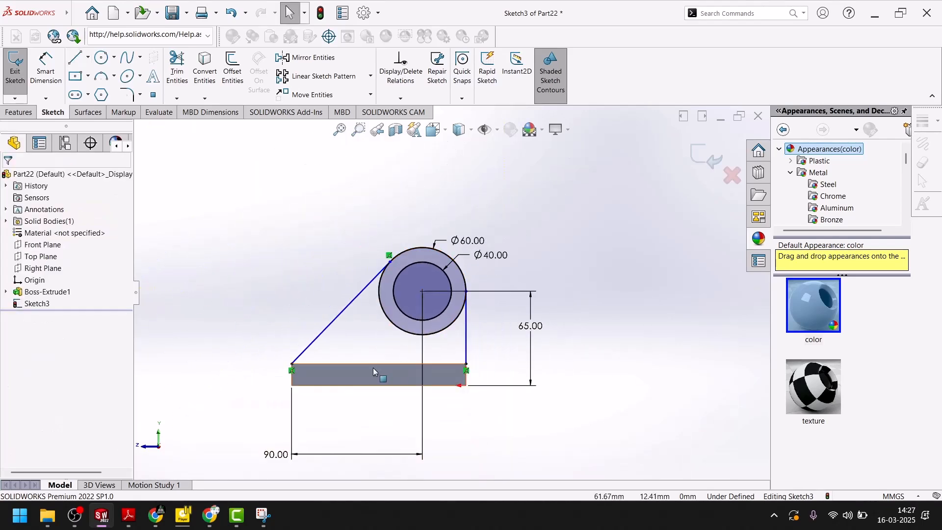
pyautogui.moveTo(362, 319); pyautogui.dragTo(379, 356, button='middle')
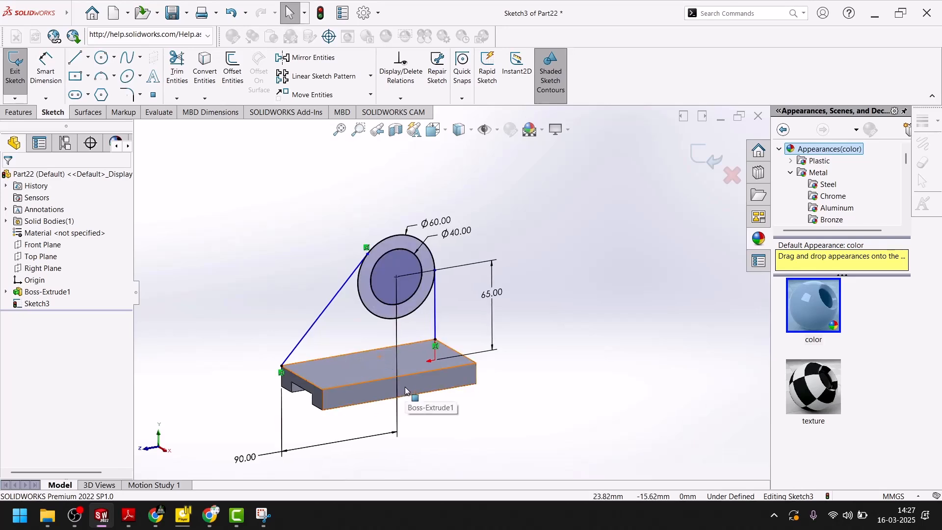
pyautogui.press('space')
pyautogui.click(562, 454)
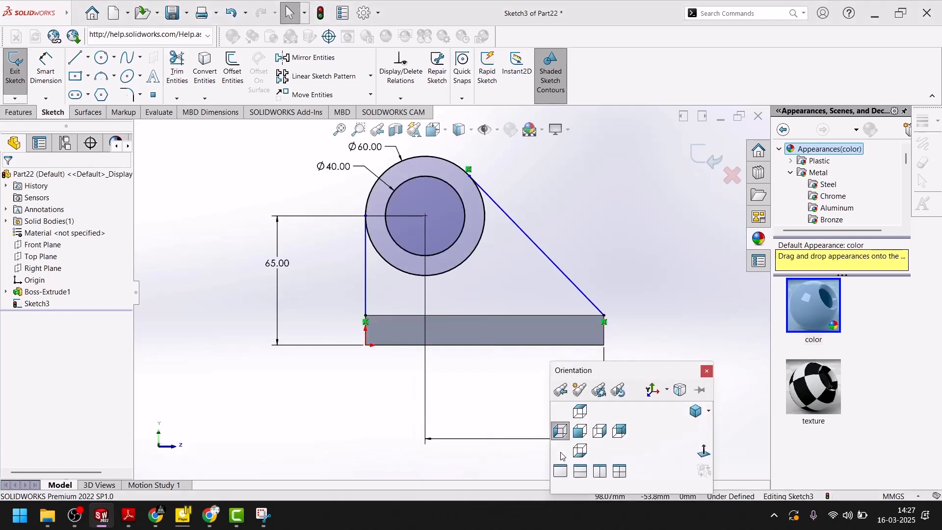
pyautogui.click(703, 451)
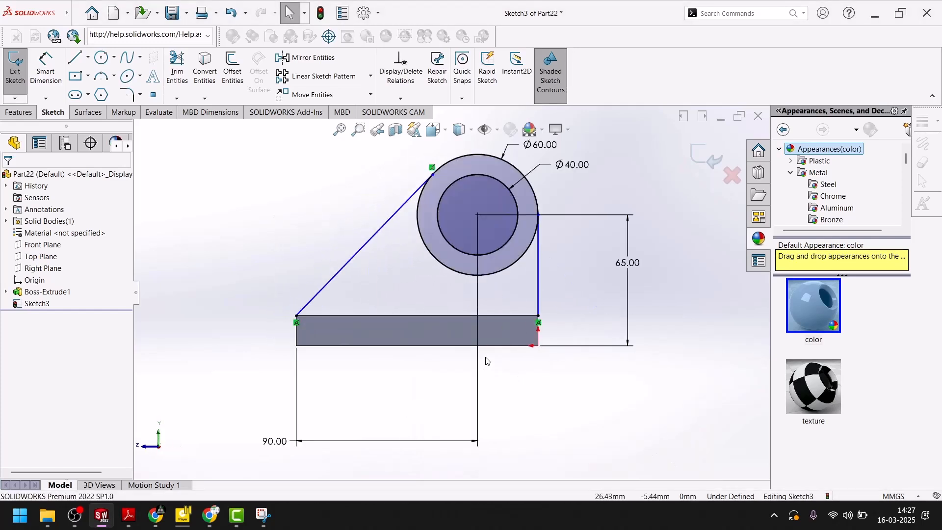
pyautogui.click(502, 316)
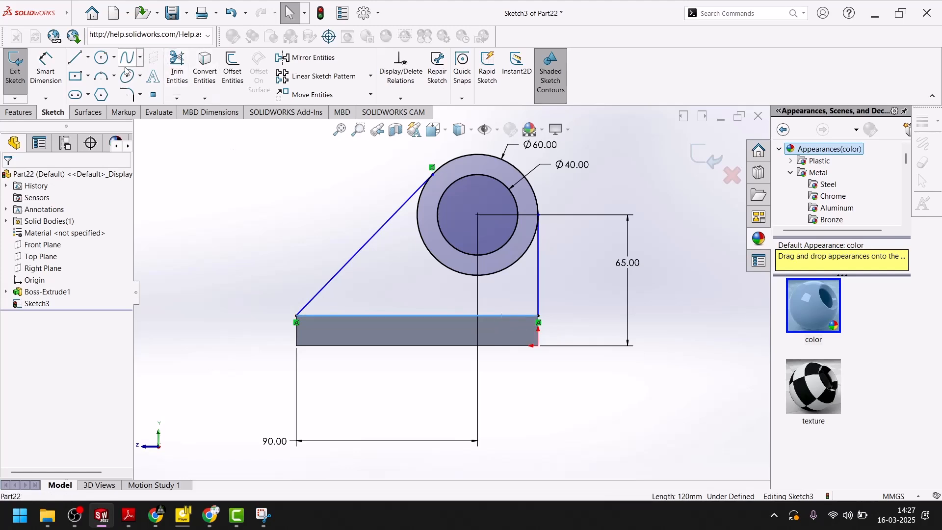
pyautogui.click(200, 74)
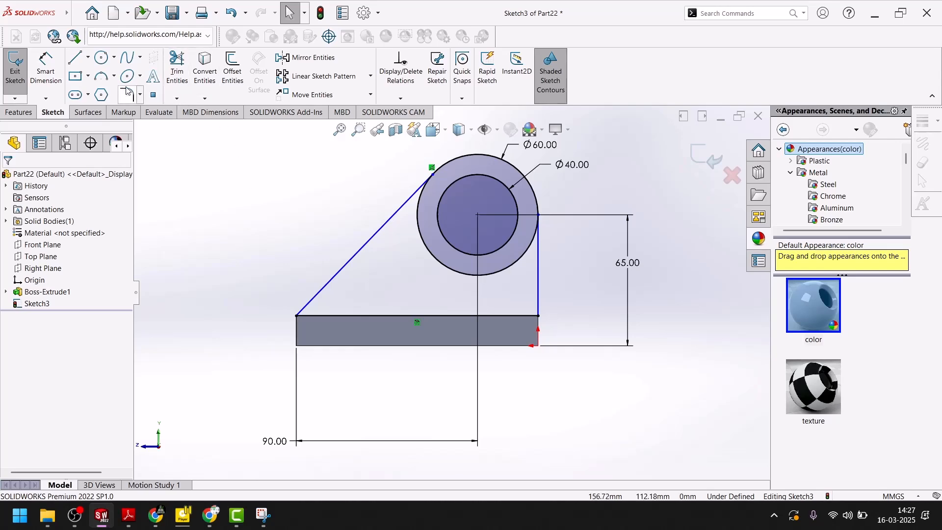
# Leave the profile untrimmed, turn the model to a three-dimensional view and exit the ring and rib sketch
pyautogui.click(176, 69)
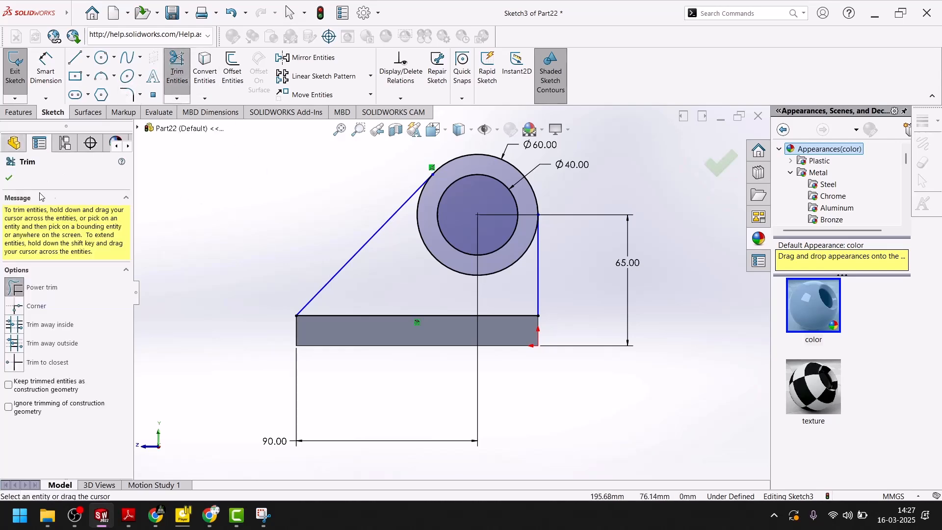
pyautogui.click(10, 180)
pyautogui.moveTo(158, 238); pyautogui.dragTo(241, 276, button='middle')
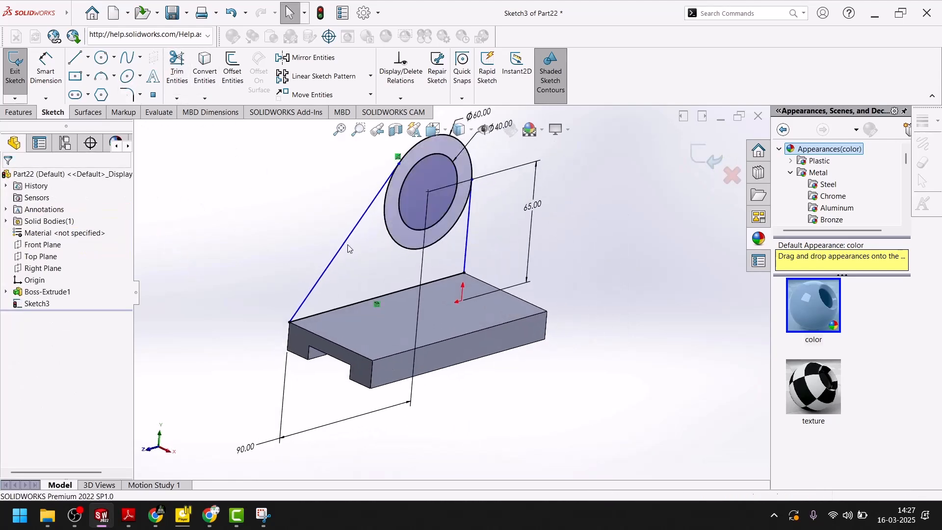
pyautogui.click(705, 156)
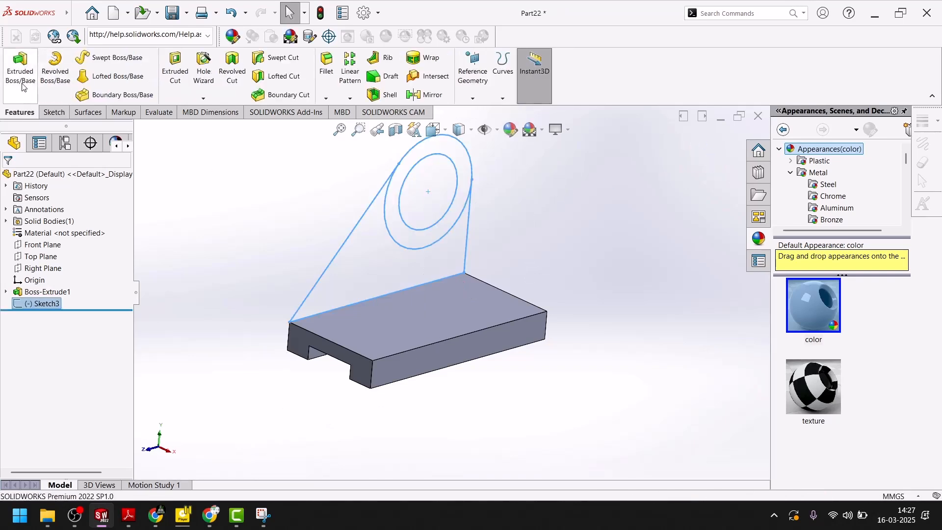
# Begin a boss extrusion of the rib region only, reversed across the base, and compare it with the isometric view in the Adobe Reader drawing
pyautogui.click(20, 66)
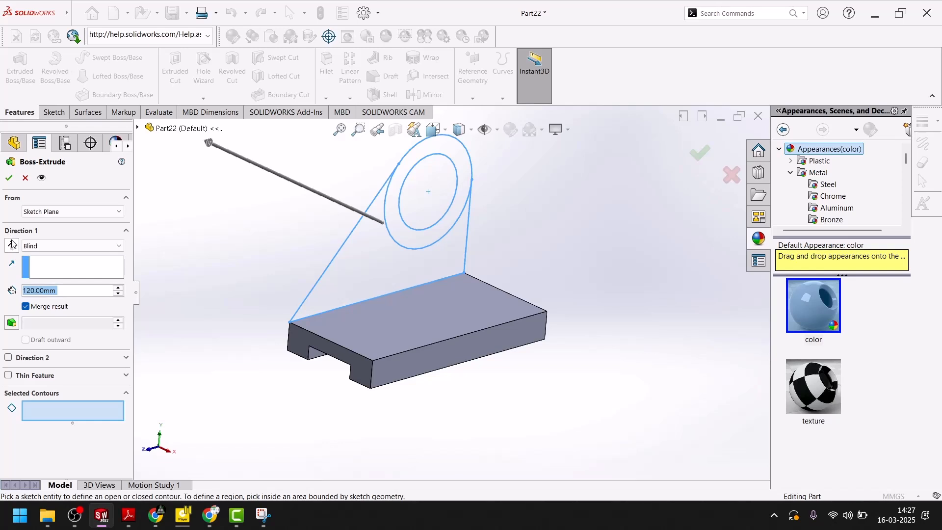
pyautogui.click(12, 245)
pyautogui.click(356, 264)
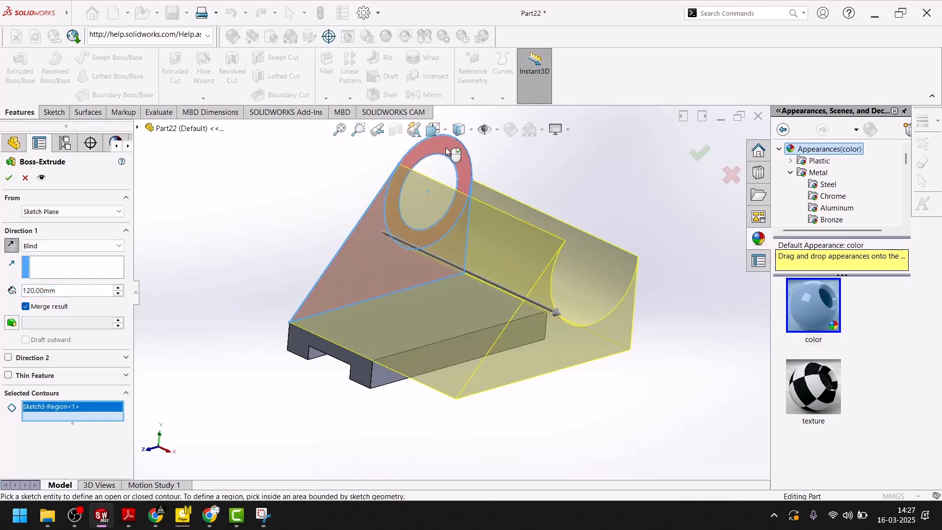
pyautogui.click(128, 514)
pyautogui.scroll(9, 524, 220)
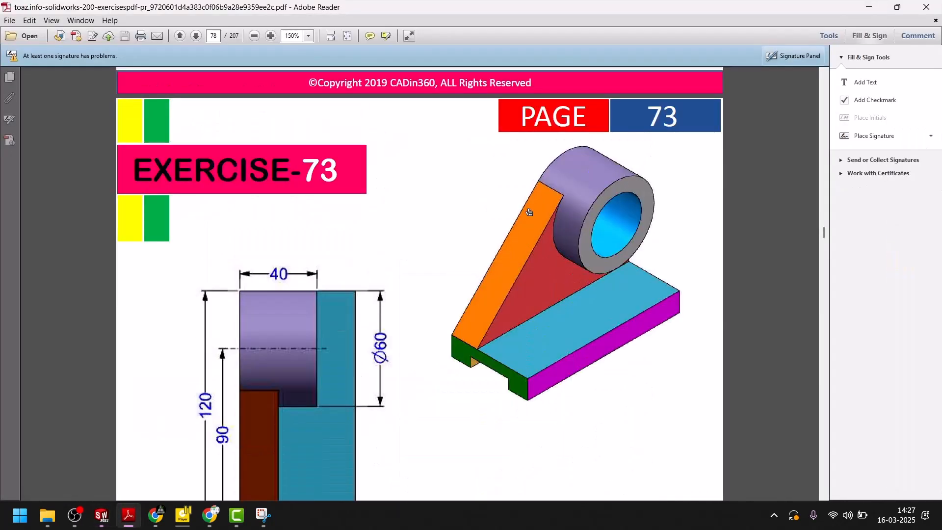
pyautogui.click(130, 522)
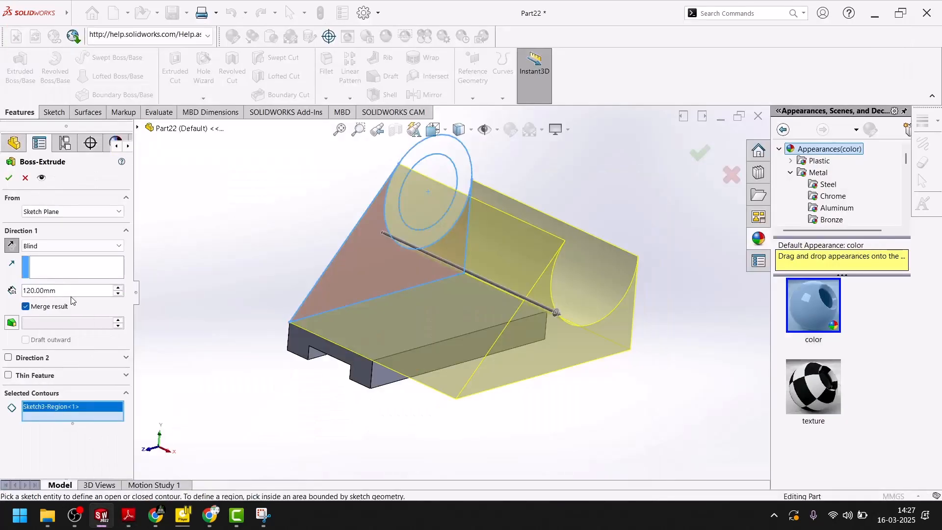
# Check the rib thickness in the Adobe Reader drawing, then finish the rib extrusion in SOLIDWORKS with a 20 mm depth
pyautogui.write('10')
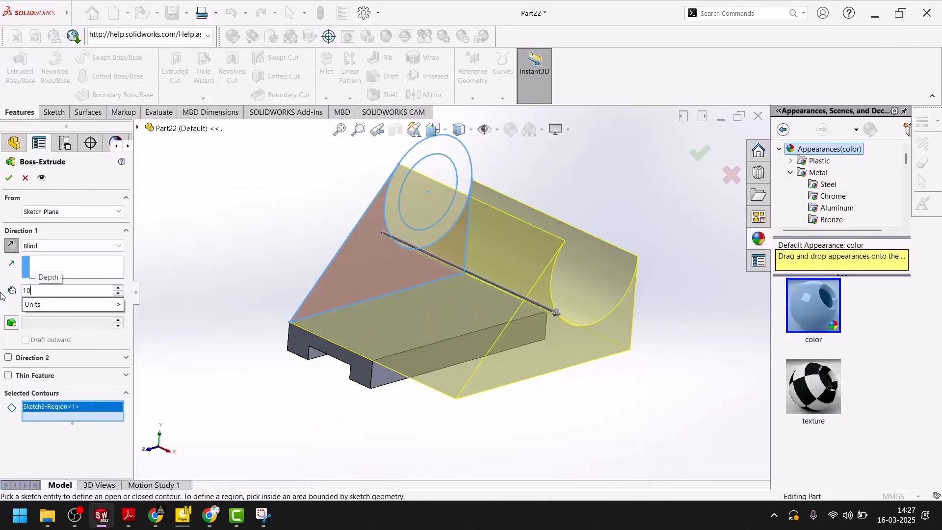
pyautogui.press('Return')
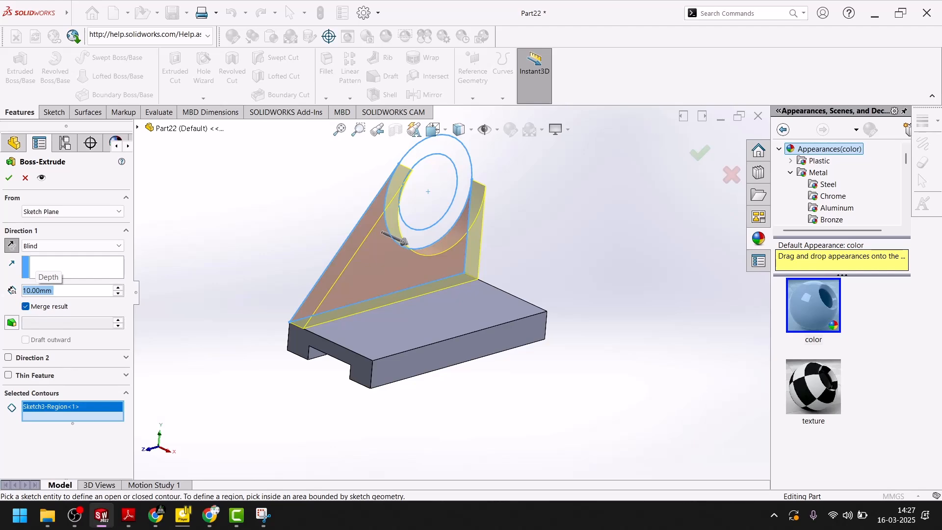
pyautogui.click(133, 518)
pyautogui.scroll(-5, 204, 344)
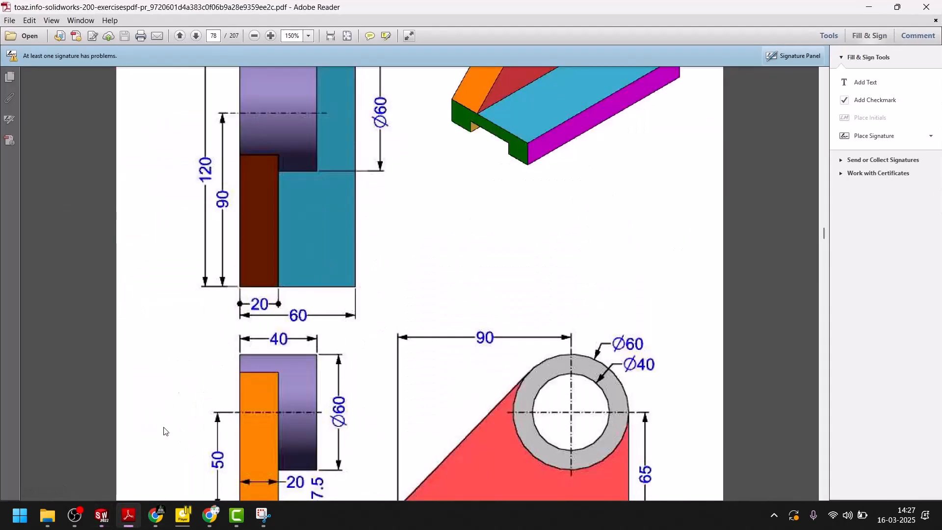
pyautogui.click(128, 515)
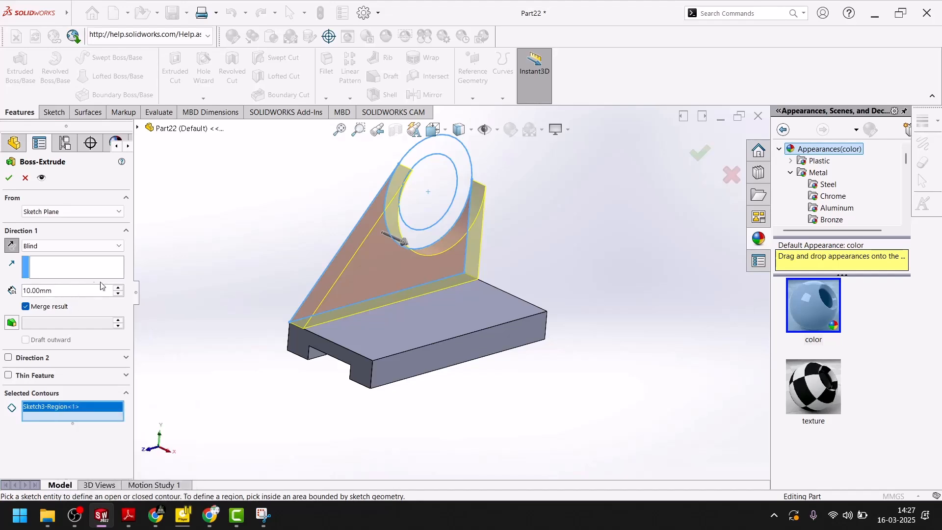
pyautogui.click(118, 287)
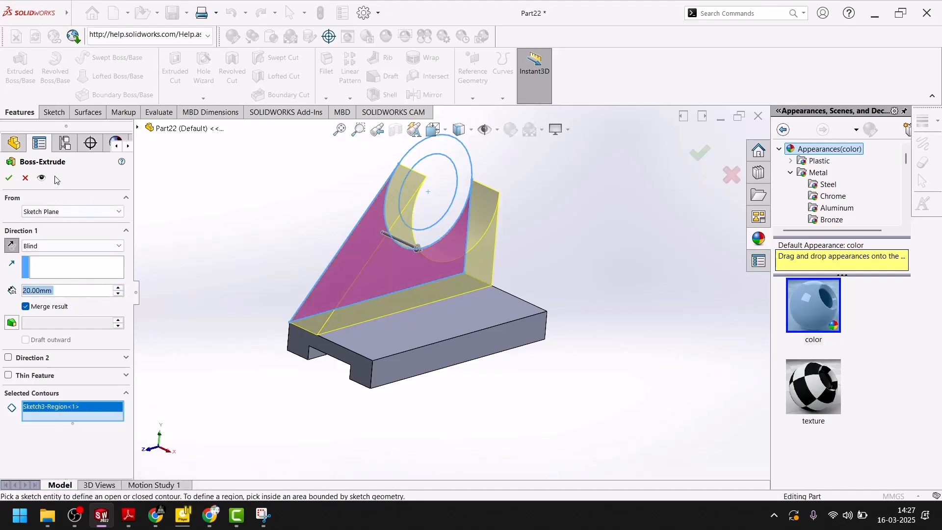
pyautogui.click(12, 178)
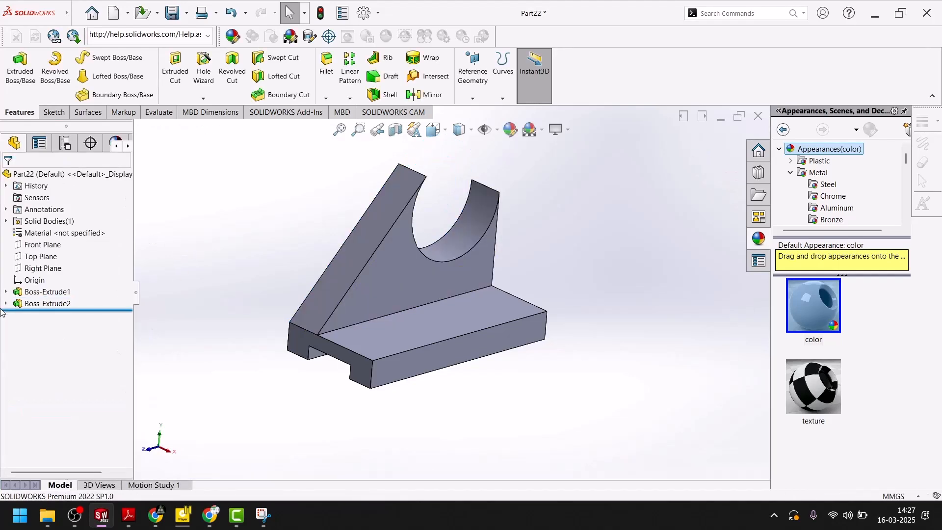
# Reuse the rib extrusion's sketch for another boss extrusion of the region between the two circles, reversed toward the base's front
pyautogui.click(5, 304)
pyautogui.click(52, 315)
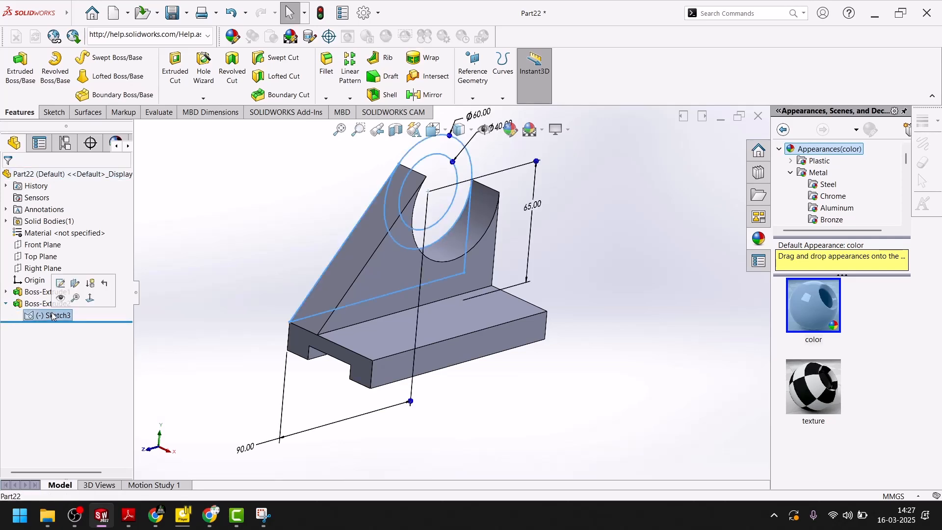
pyautogui.click(22, 65)
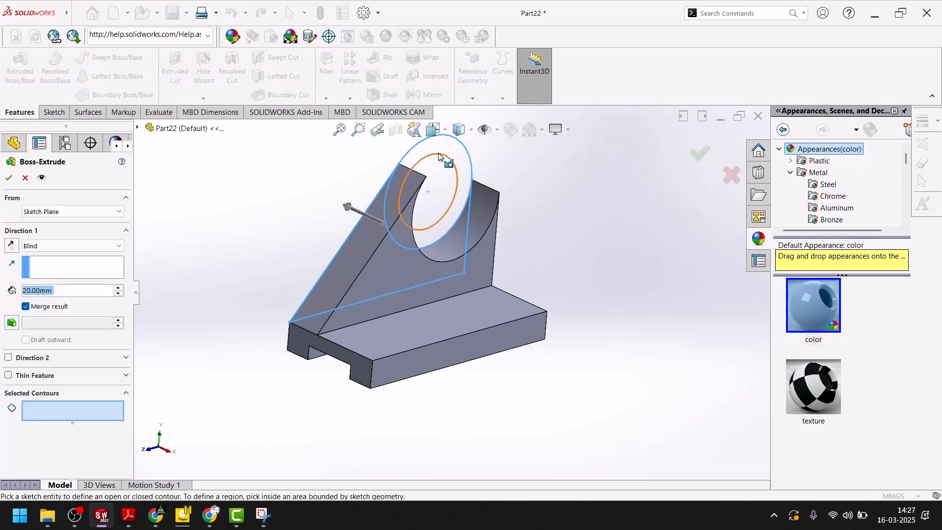
pyautogui.click(438, 149)
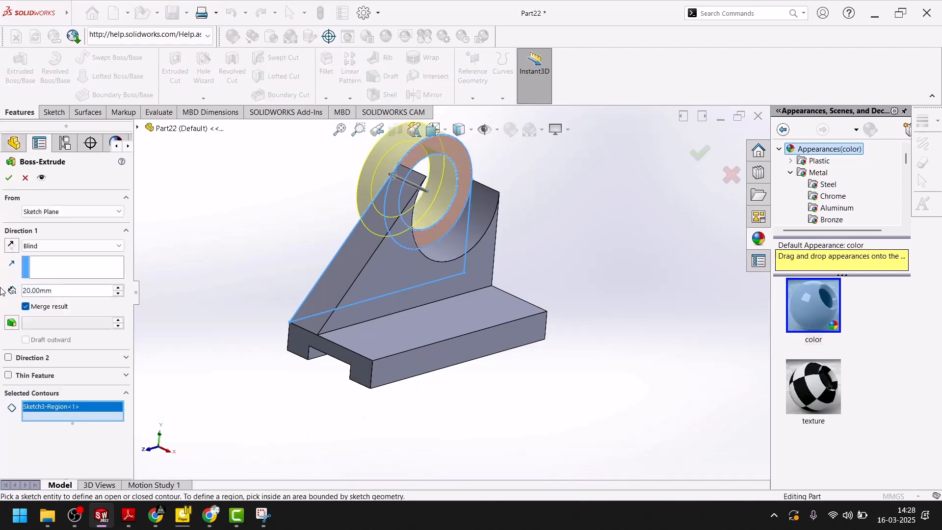
pyautogui.click(11, 245)
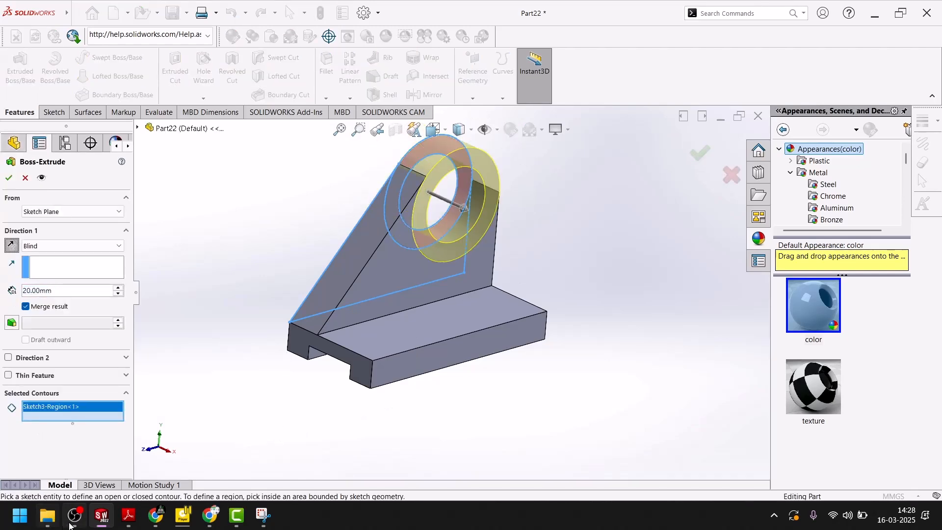
# Check the ring's width in the Adobe Reader drawing, then complete its extrusion in SOLIDWORKS with a 40 mm depth
pyautogui.click(128, 515)
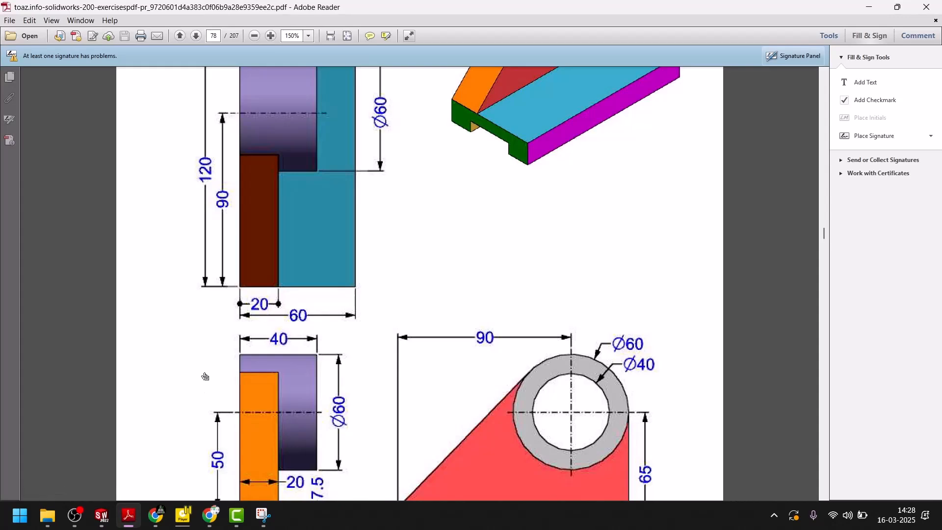
pyautogui.click(126, 524)
pyautogui.click(130, 521)
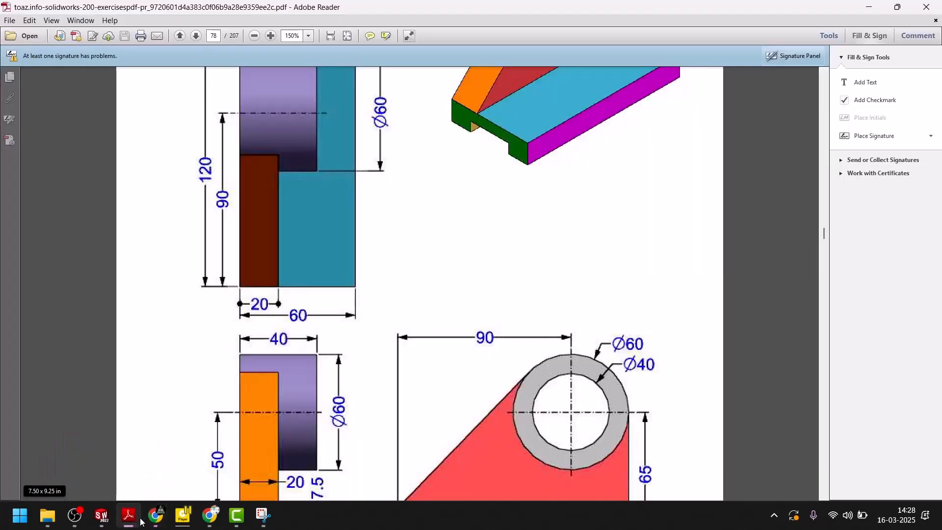
pyautogui.click(135, 519)
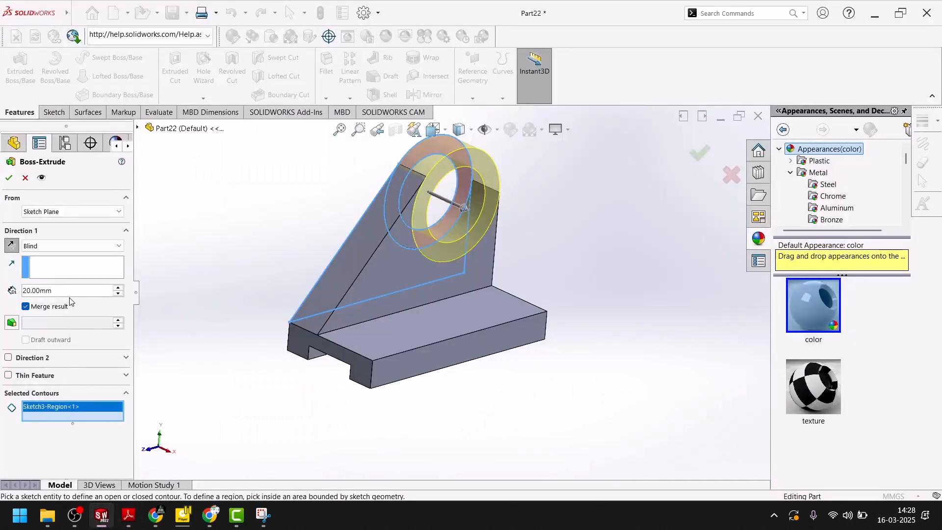
pyautogui.write('40')
pyautogui.press('Return')
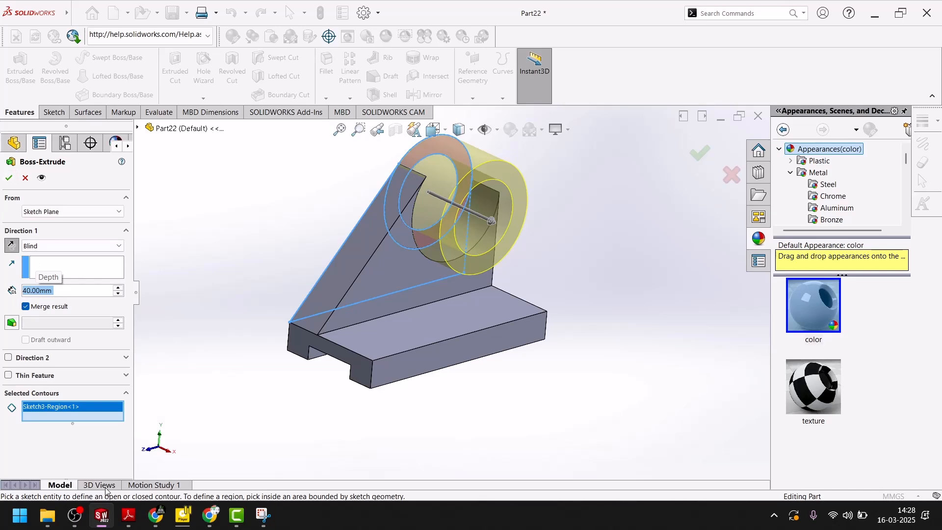
pyautogui.click(135, 516)
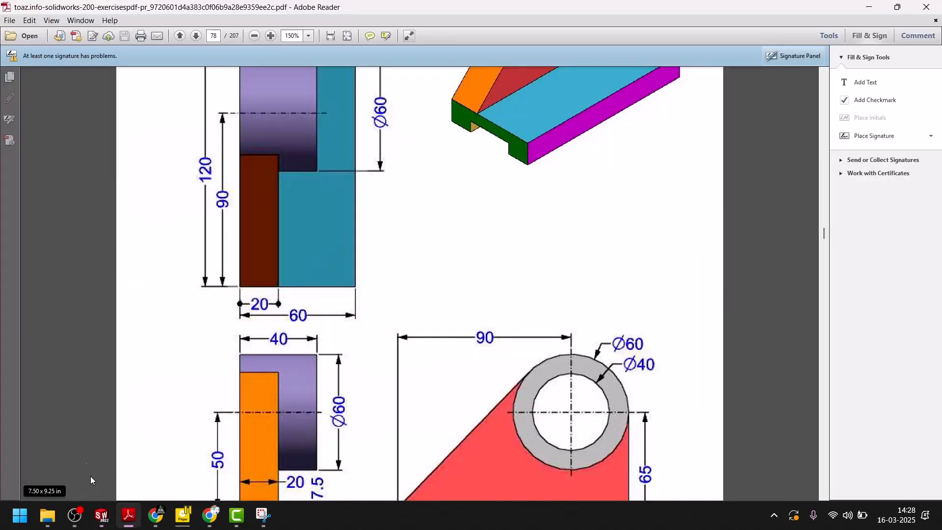
pyautogui.click(128, 525)
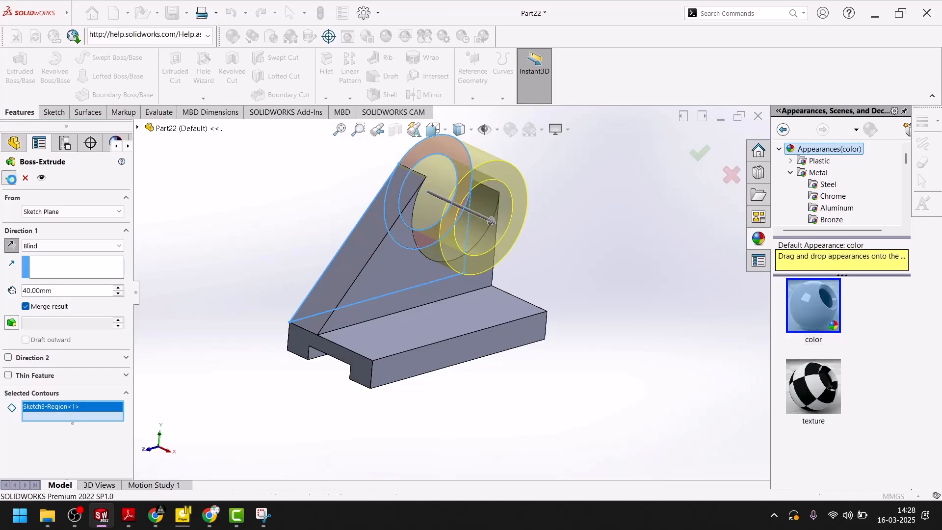
pyautogui.press('Return')
# Show the model in isometric view, select all faces of the slotted base and colour them bright green
pyautogui.press('space')
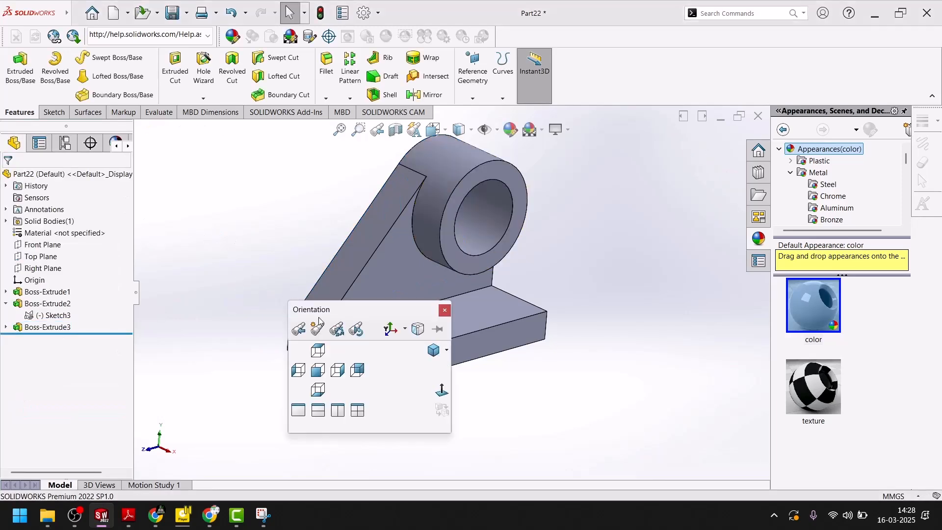
pyautogui.click(434, 350)
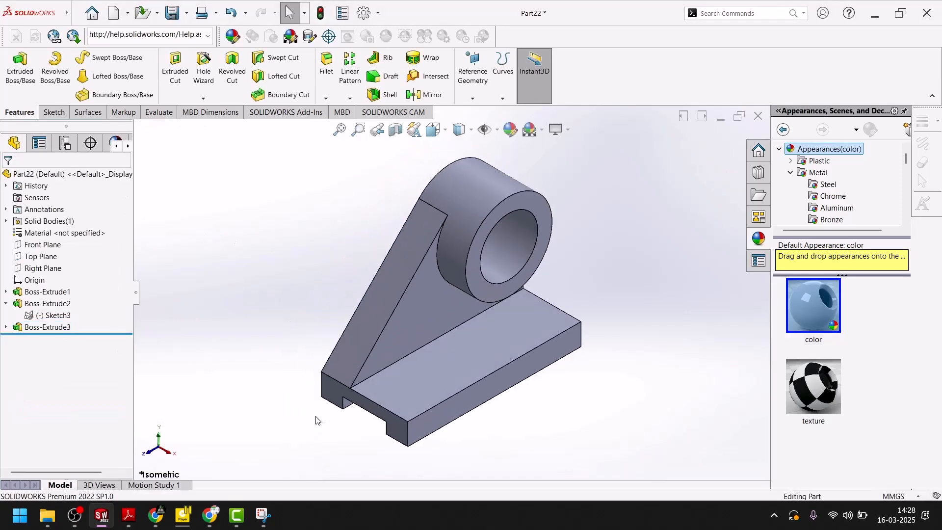
pyautogui.scroll(-5, 318, 420)
pyautogui.click(338, 360)
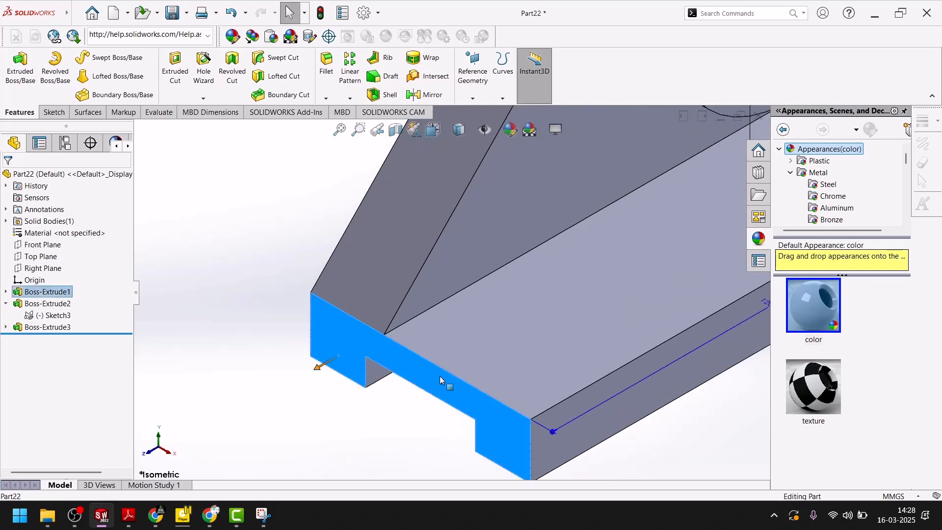
pyautogui.scroll(-3, 380, 384)
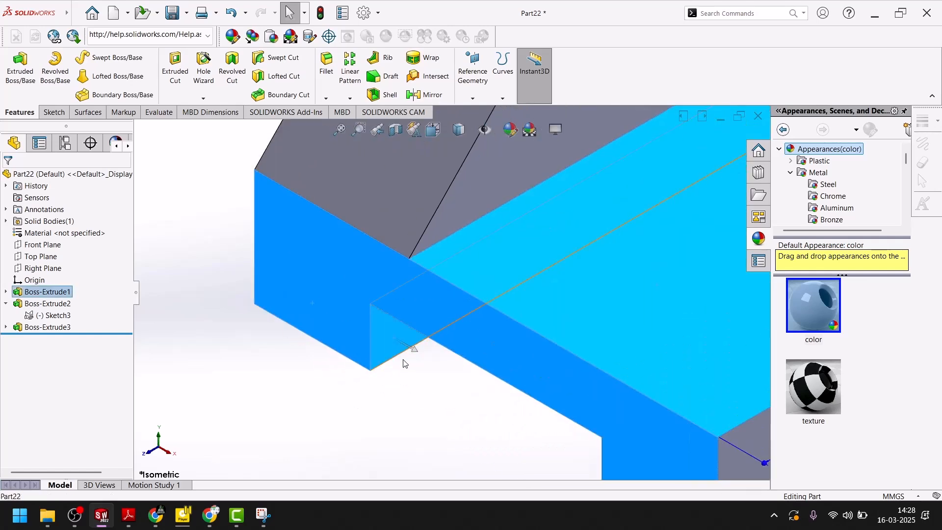
pyautogui.scroll(3, 542, 390)
pyautogui.moveTo(478, 344); pyautogui.dragTo(567, 374, button='middle')
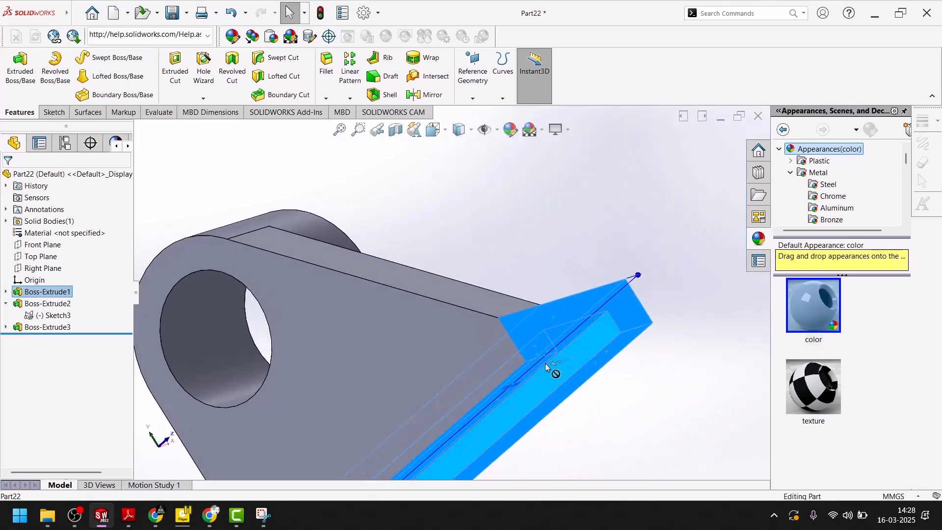
pyautogui.click(481, 374)
pyautogui.moveTo(466, 373)
pyautogui.mouseDown(button='middle')
pyautogui.moveTo(426, 416)
pyautogui.moveTo(381, 519)
pyautogui.moveTo(408, 514)
pyautogui.moveTo(402, 505)
pyautogui.mouseUp(button='middle')
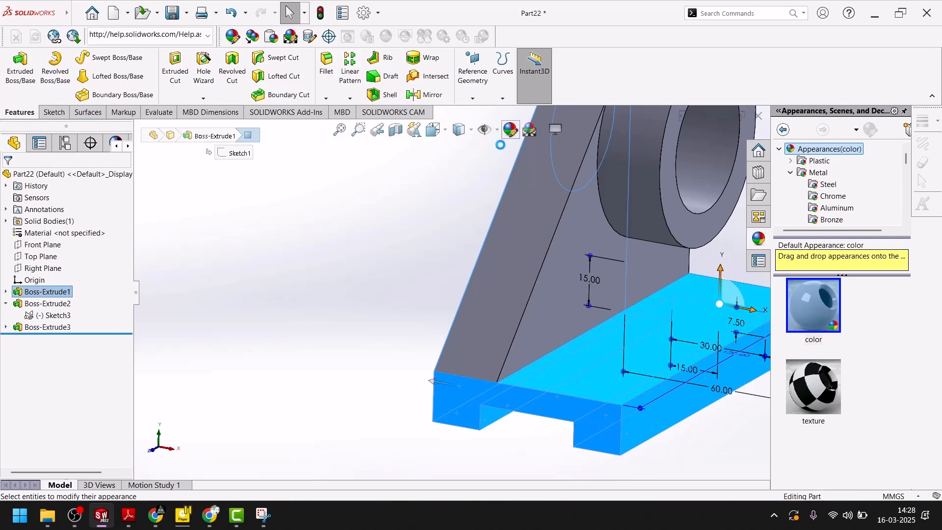
pyautogui.click(510, 128)
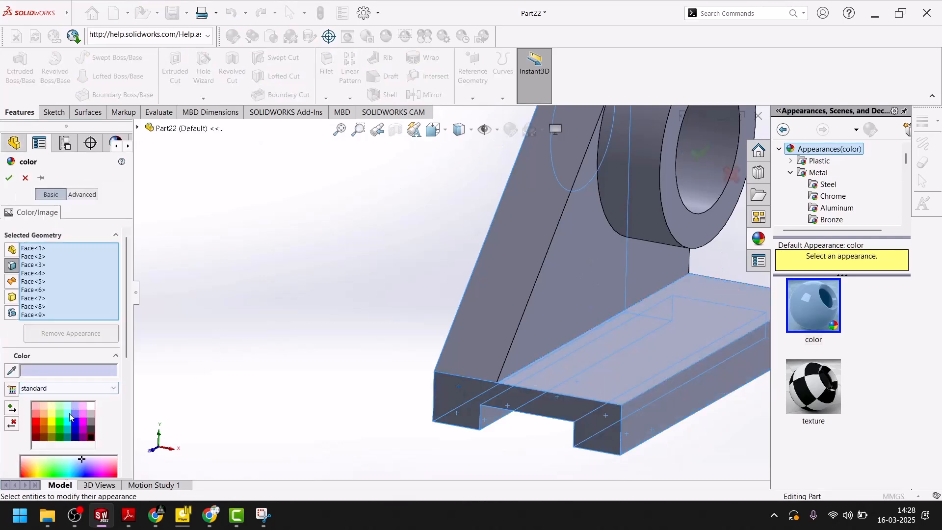
pyautogui.click(60, 420)
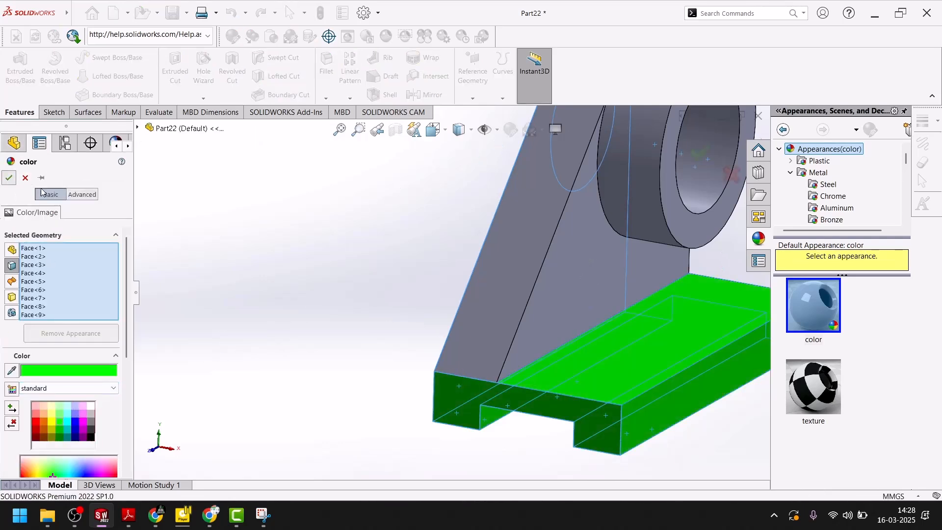
pyautogui.click(9, 177)
# Colour the inner face of the ring's 40 mm hole yellow
pyautogui.scroll(5, 421, 281)
pyautogui.moveTo(432, 281); pyautogui.dragTo(429, 311, button='middle')
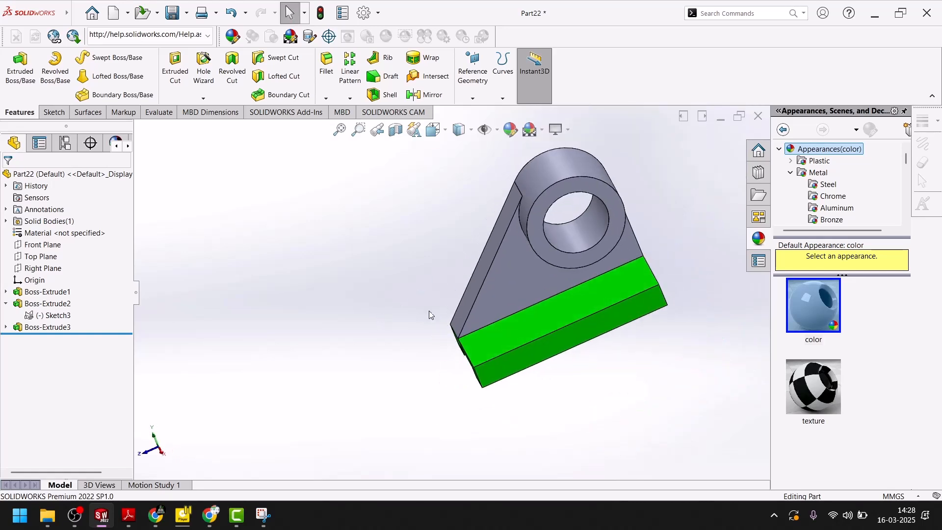
pyautogui.scroll(-3, 587, 222)
pyautogui.click(587, 223)
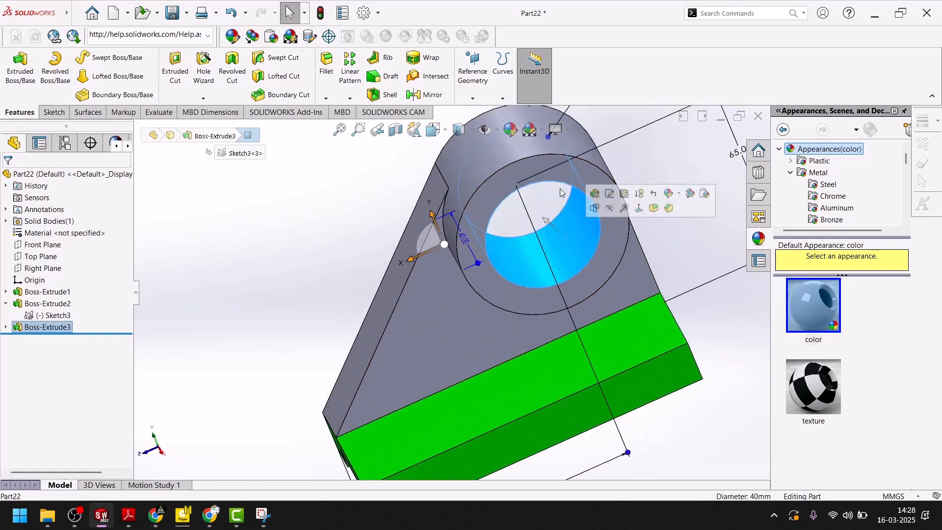
pyautogui.click(508, 139)
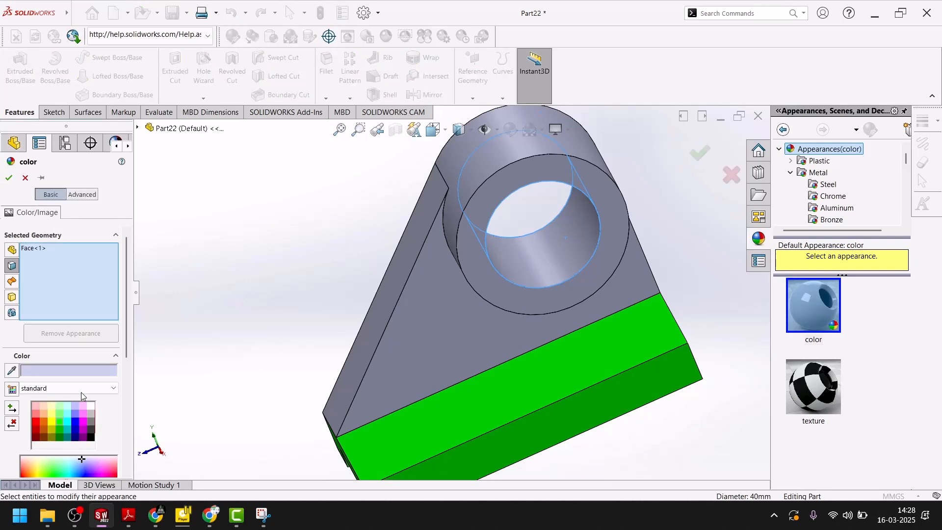
pyautogui.click(51, 421)
pyautogui.click(9, 177)
# Colour the outer cylindrical face of the ring blue
pyautogui.moveTo(281, 263); pyautogui.dragTo(410, 275, button='middle')
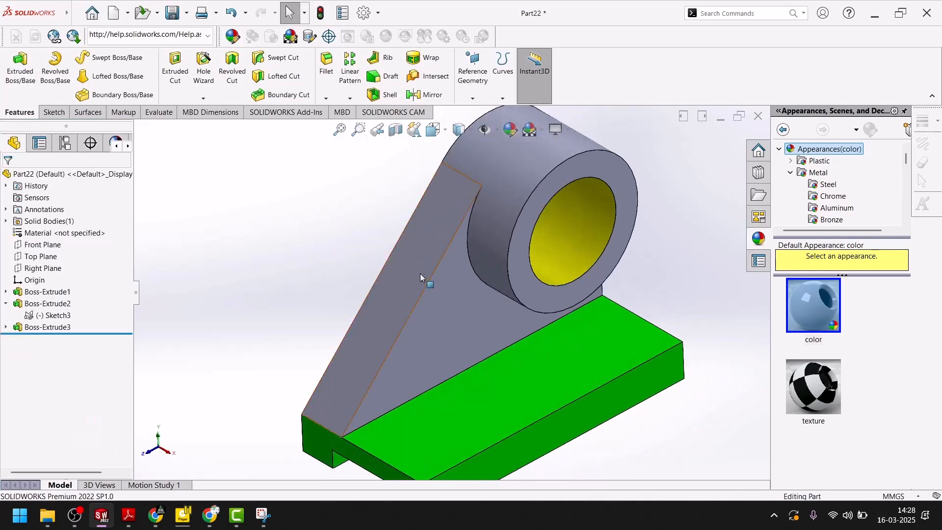
pyautogui.click(509, 161)
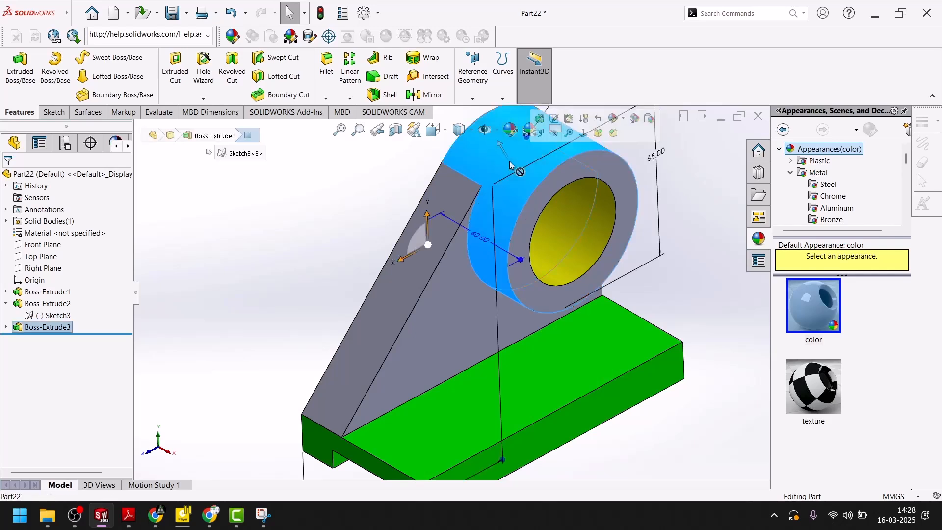
pyautogui.click(510, 131)
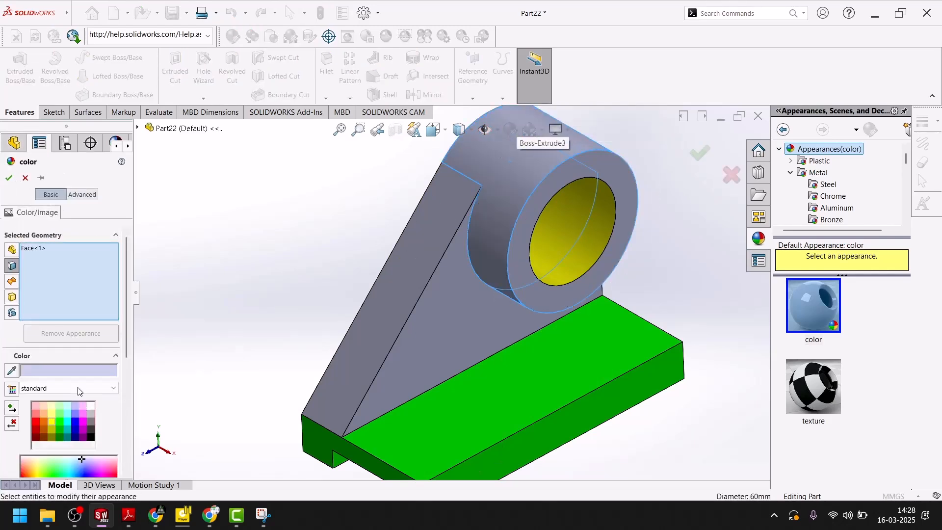
pyautogui.click(73, 421)
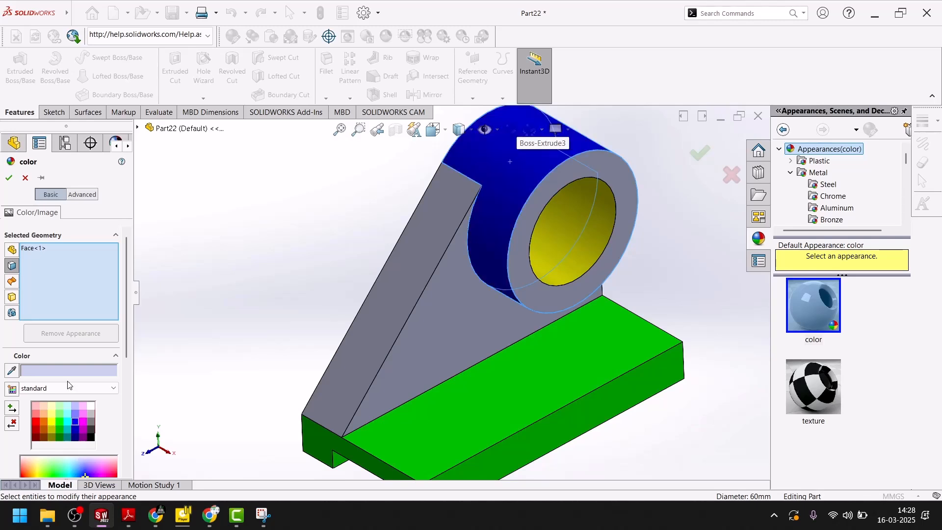
pyautogui.click(9, 177)
# Colour the rib's slanted edge face and the ring's flat front face magenta
pyautogui.click(386, 280)
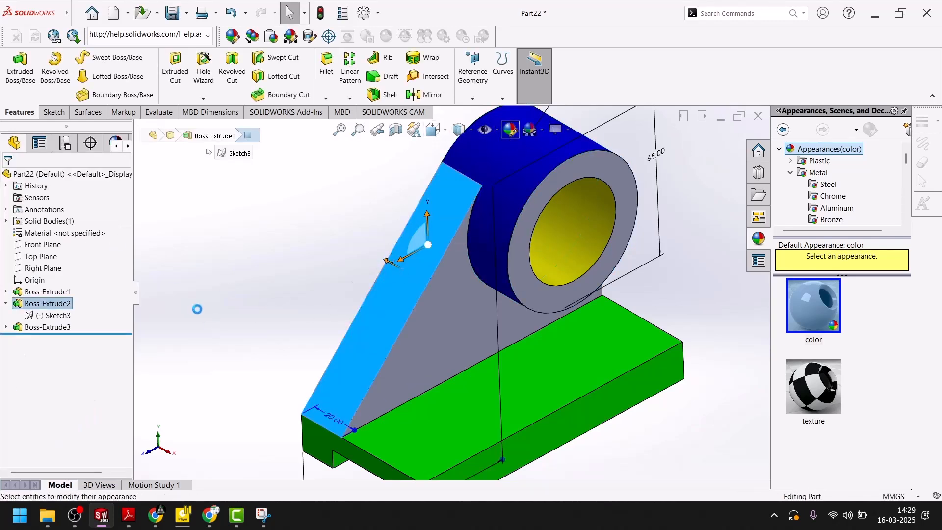
pyautogui.click(81, 422)
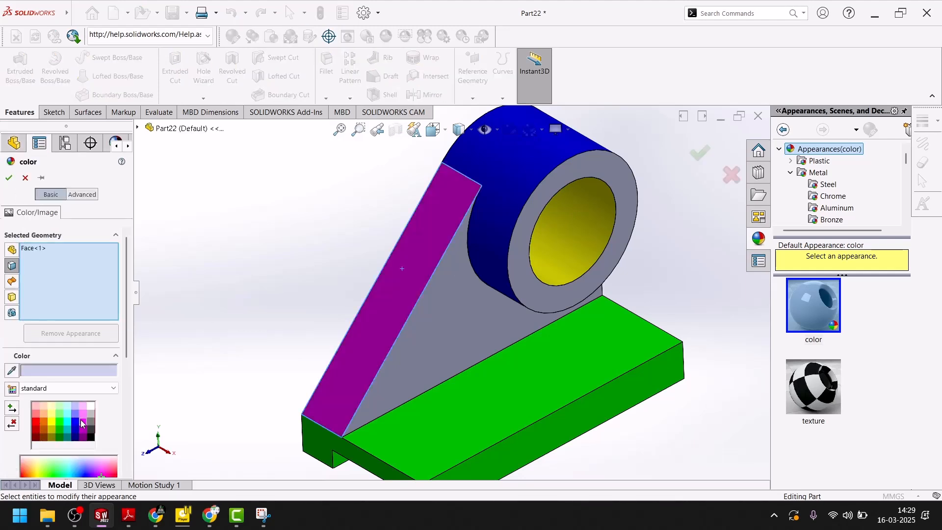
pyautogui.click(530, 222)
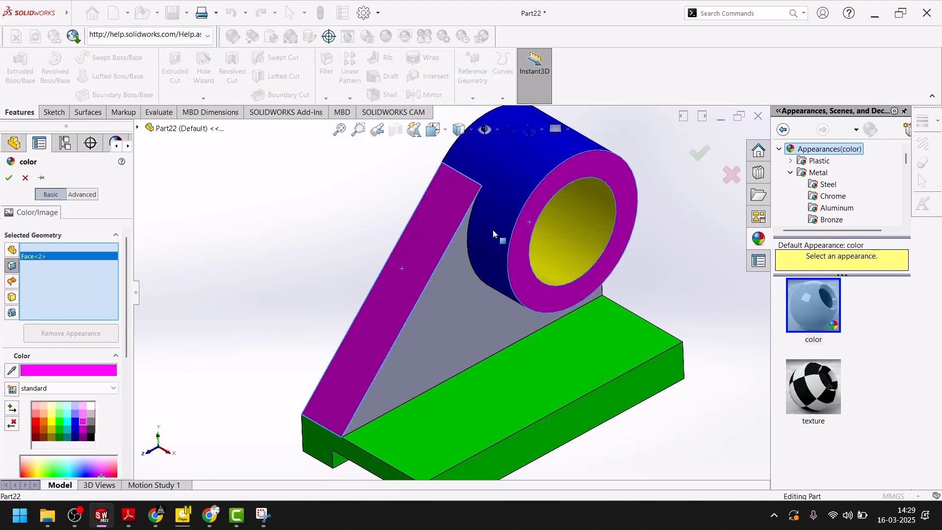
pyautogui.moveTo(466, 236); pyautogui.dragTo(541, 290, button='middle')
pyautogui.scroll(1, 454, 213)
pyautogui.moveTo(496, 253); pyautogui.dragTo(383, 231, button='middle')
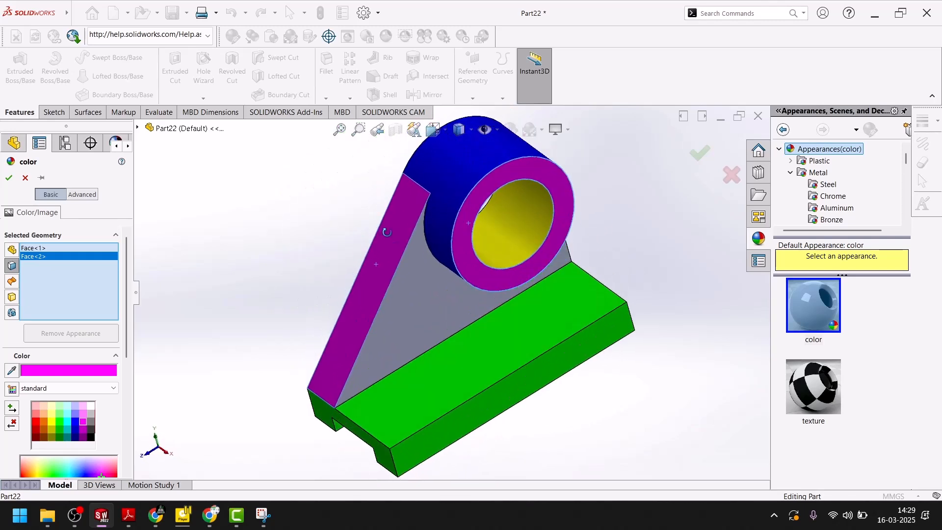
pyautogui.click(15, 179)
# Colour the rib's large triangular front face orange and return the model to isometric view
pyautogui.click(422, 245)
pyautogui.click(511, 129)
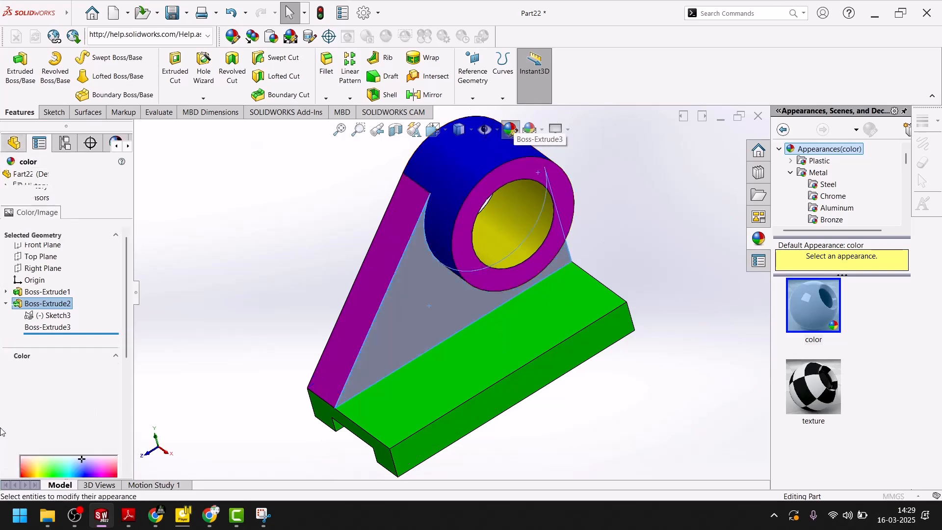
pyautogui.click(44, 423)
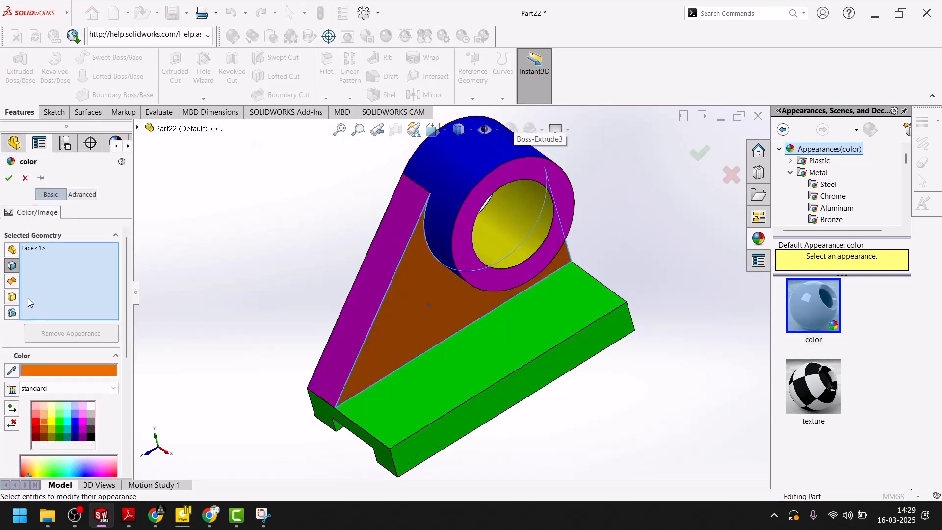
pyautogui.press('space')
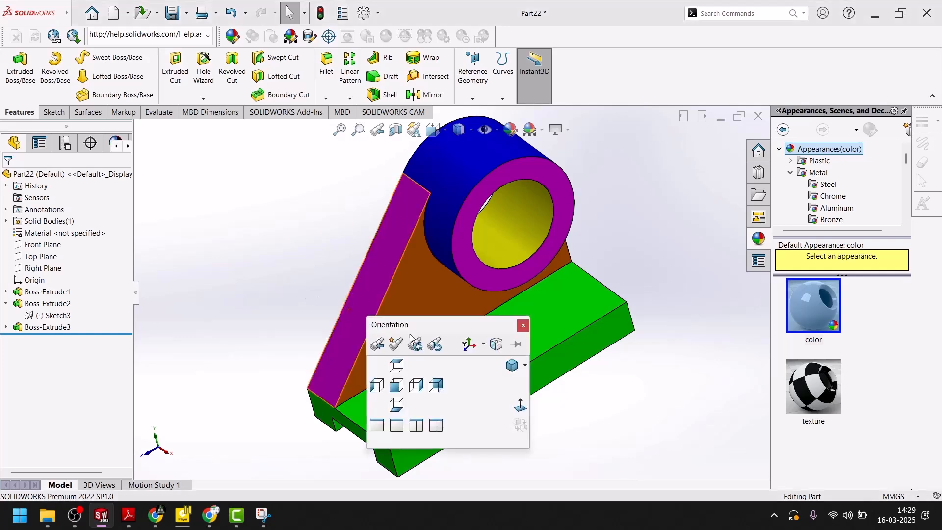
pyautogui.click(522, 367)
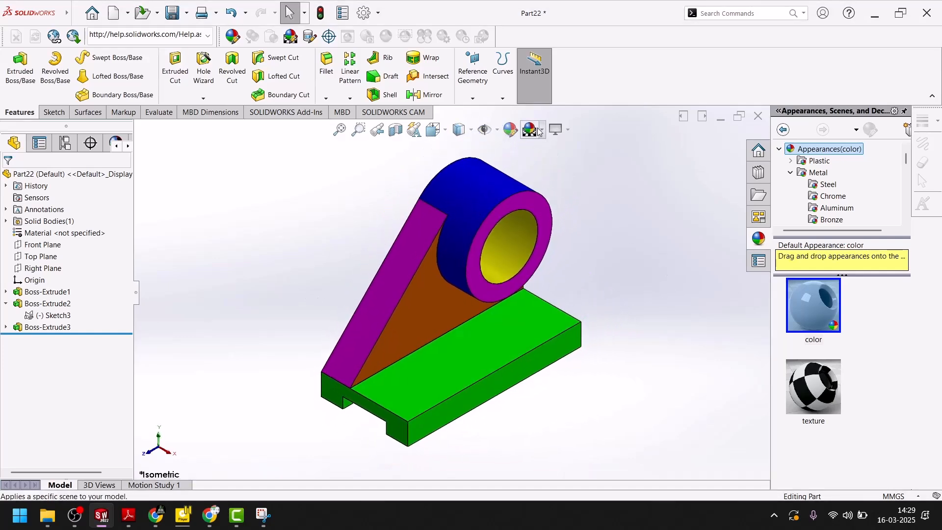
# Change the display scene, ending with the one that has a plain white background
pyautogui.click(541, 130)
pyautogui.click(569, 171)
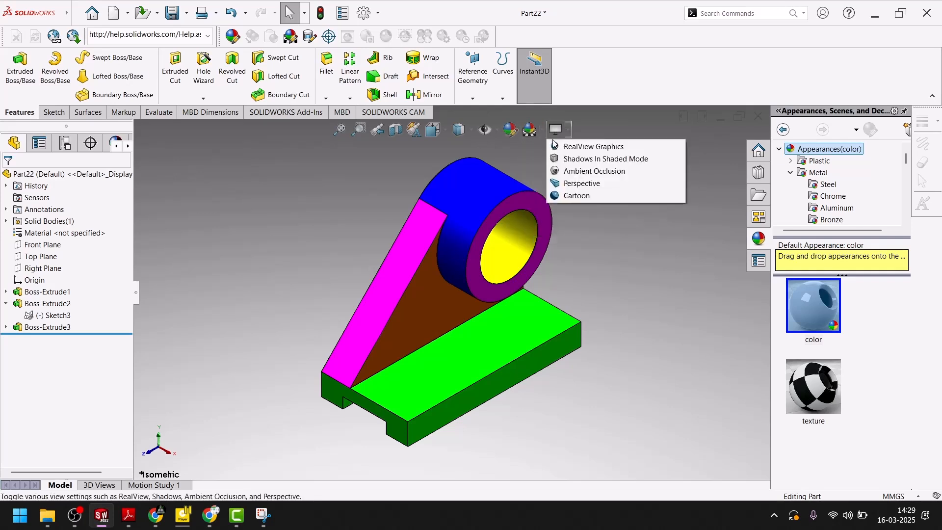
pyautogui.click(530, 130)
pyautogui.click(545, 158)
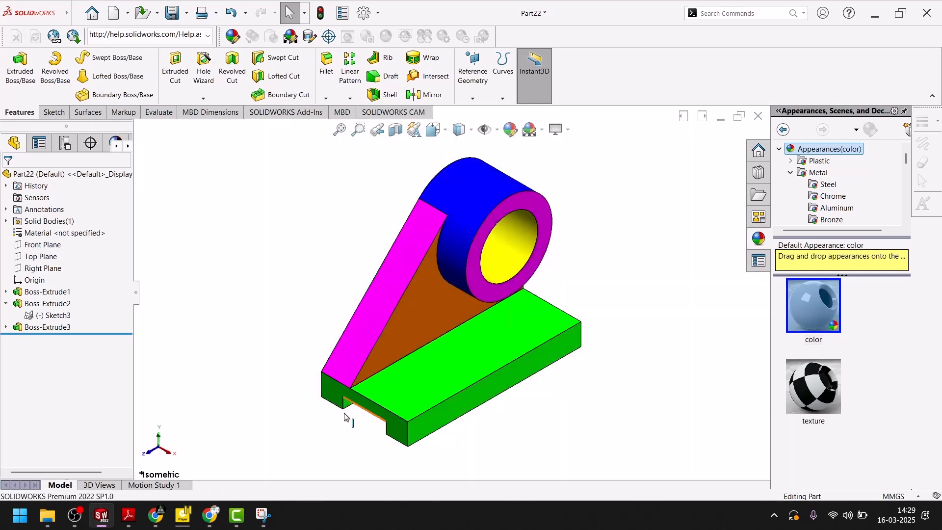
# Capture a rectangular screenshot of the coloured bracket with the Snipping Tool
pyautogui.click(271, 518)
pyautogui.click(41, 34)
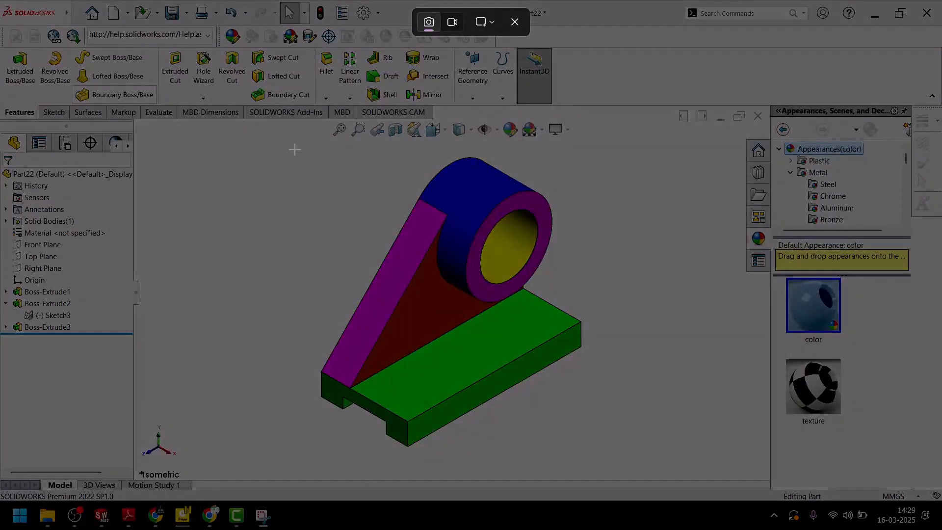
pyautogui.moveTo(295, 149); pyautogui.dragTo(616, 452)
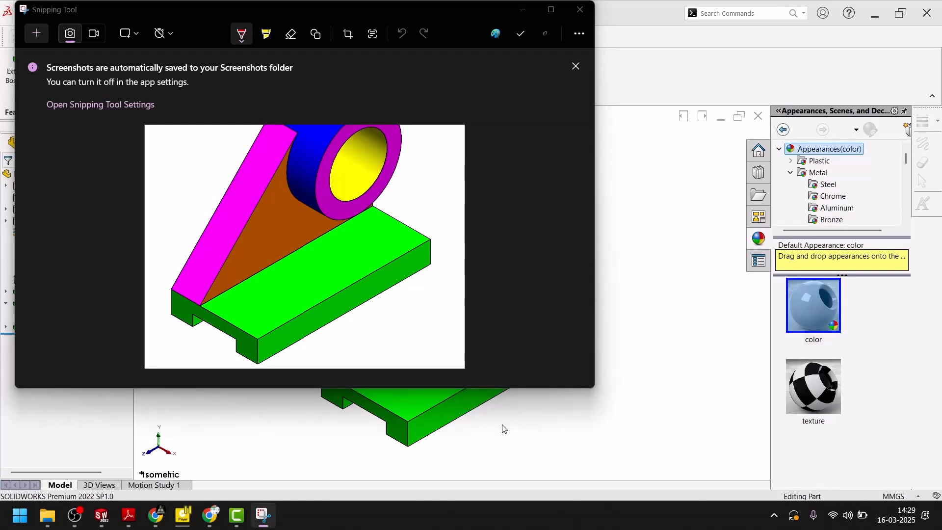
# Save the screenshot as a PNG in a new folder named 73 inside the 27-02-2025 folder
pyautogui.hotkey('ctrl', 's')
pyautogui.click(303, 33)
pyautogui.scroll(-3, 345, 343)
pyautogui.rightClick(310, 346)
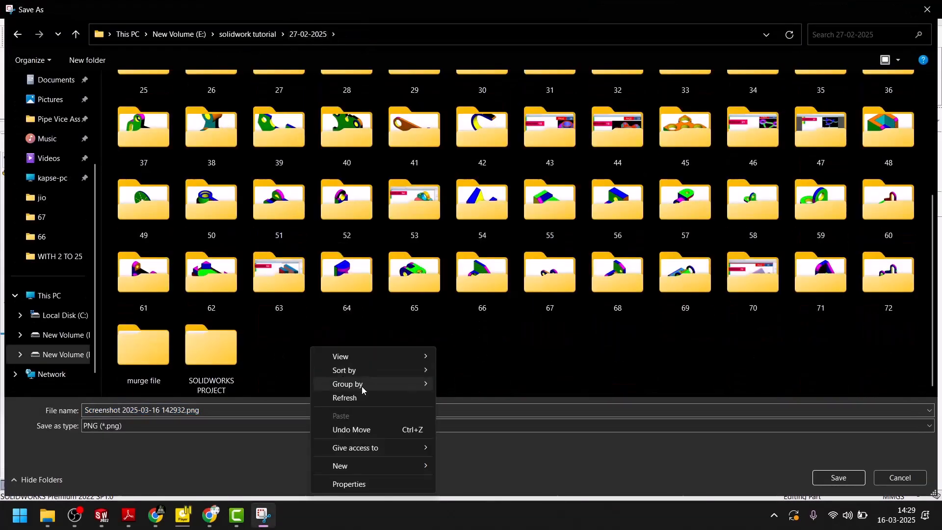
pyautogui.moveTo(368, 465)
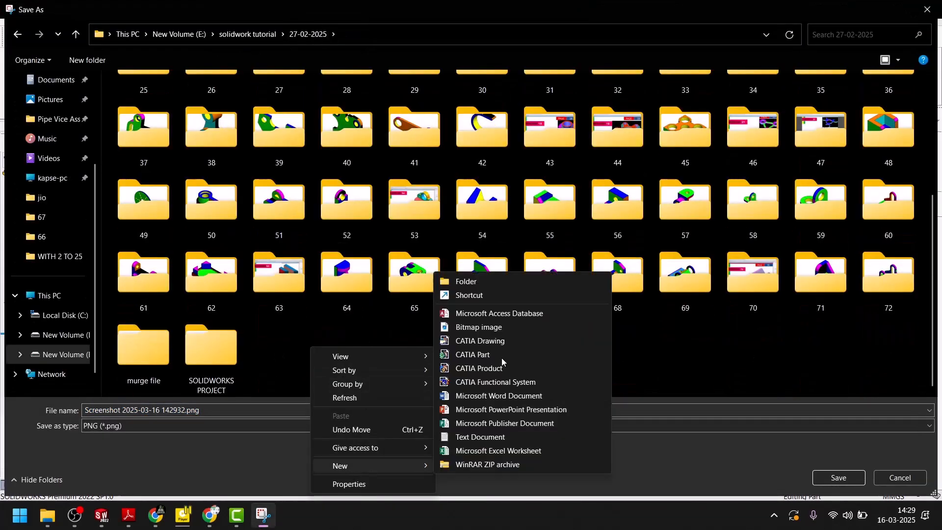
pyautogui.click(491, 278)
pyautogui.write('7')
pyautogui.press('Return')
pyautogui.press('Return')
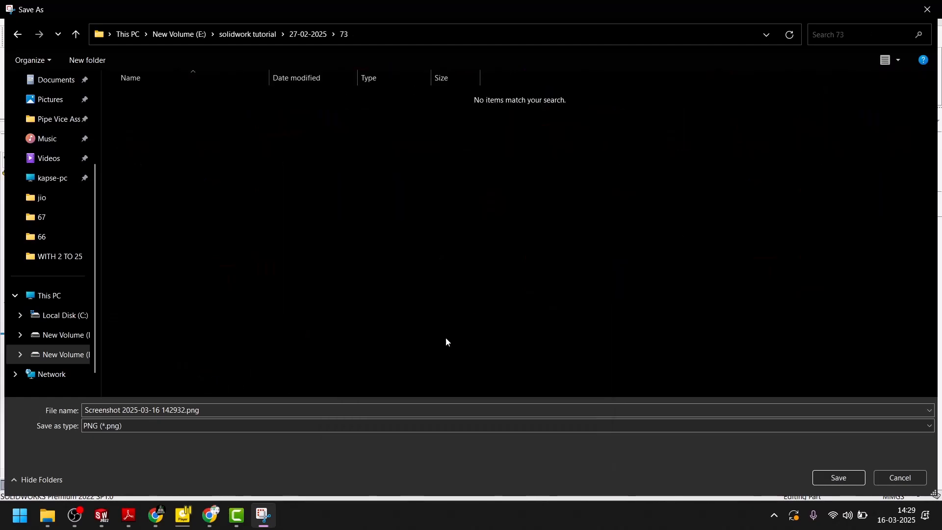
pyautogui.click(838, 478)
pyautogui.click(648, 352)
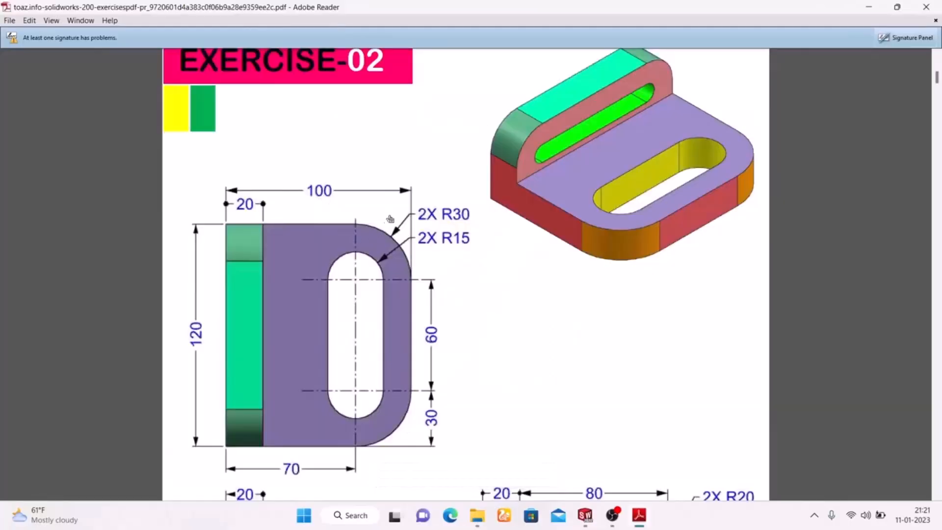
# Review the Exercise-02 drawing in Adobe Reader, then switch to Sketch1 of Part3 in SOLIDWORKS
pyautogui.scroll(3, 579, 153)
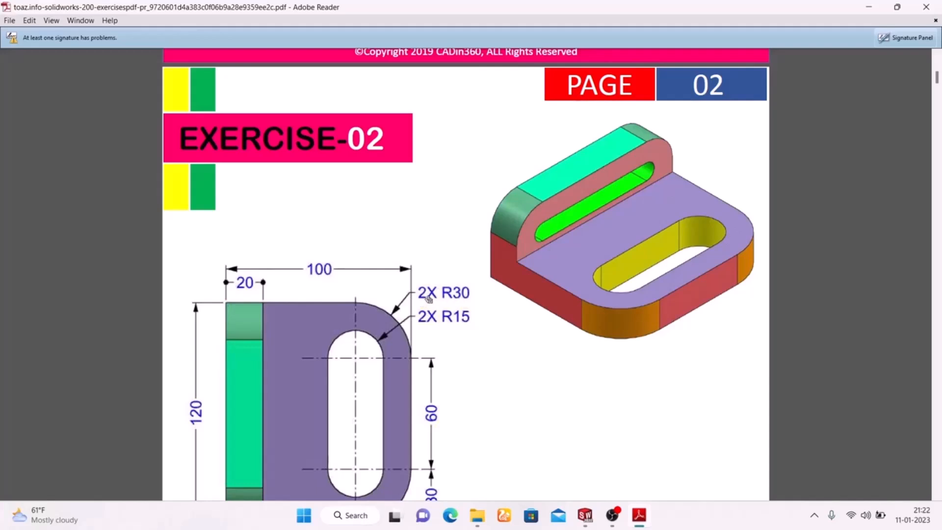
pyautogui.scroll(-3, 432, 300)
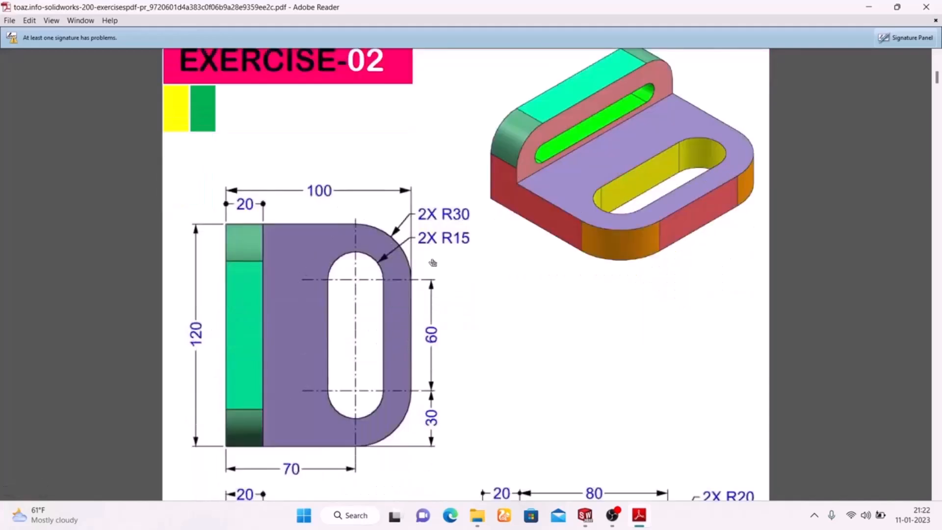
pyautogui.click(584, 515)
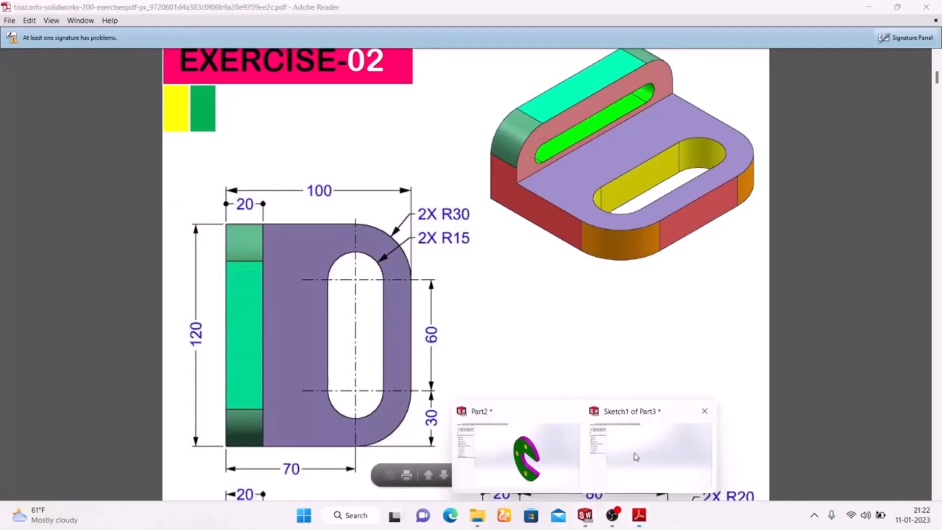
pyautogui.click(635, 457)
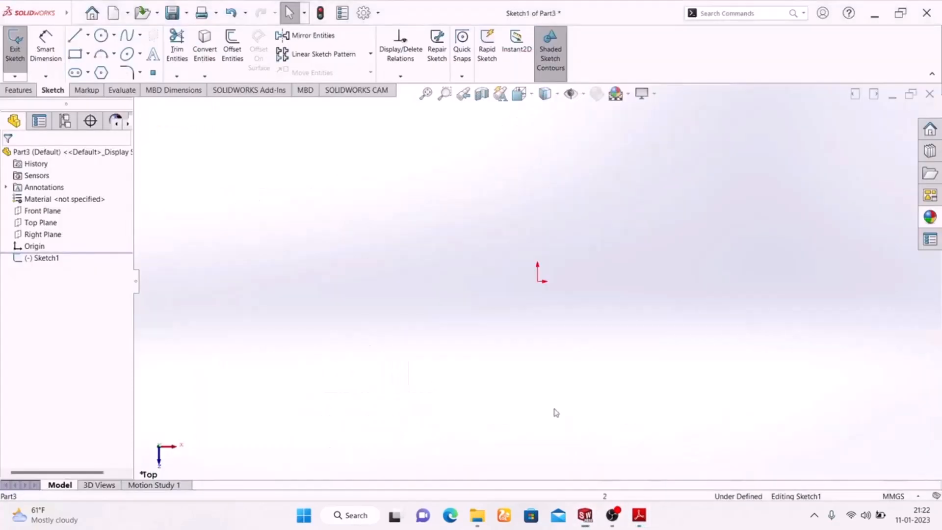
# Draw a center rectangle about 144 by 91 mm centred on the origin
pyautogui.click(89, 54)
pyautogui.click(96, 82)
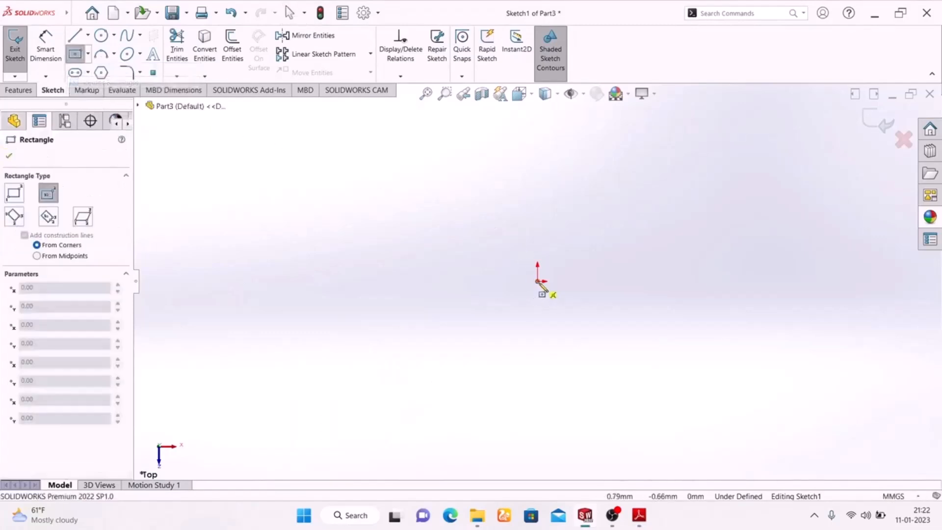
pyautogui.click(538, 281)
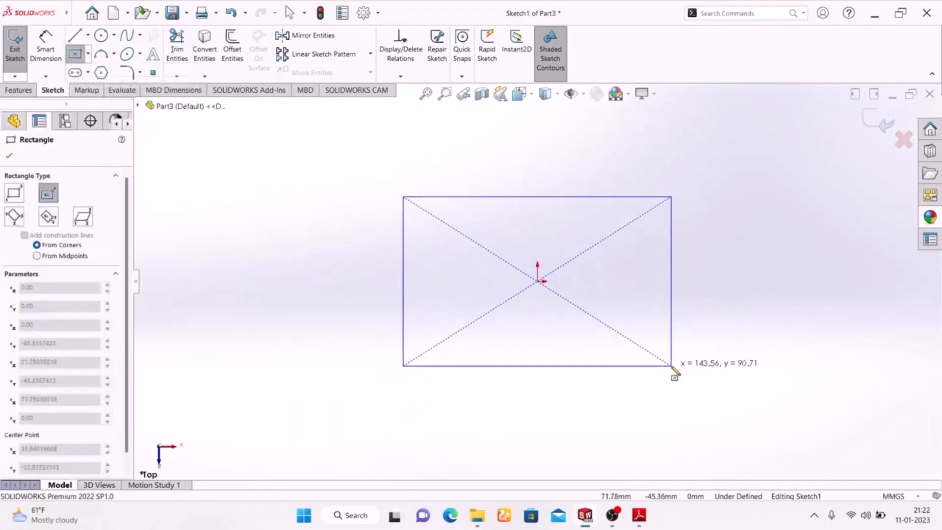
pyautogui.click(671, 366)
# Dimension the rectangle 120 mm wide and 100 mm high
pyautogui.click(46, 47)
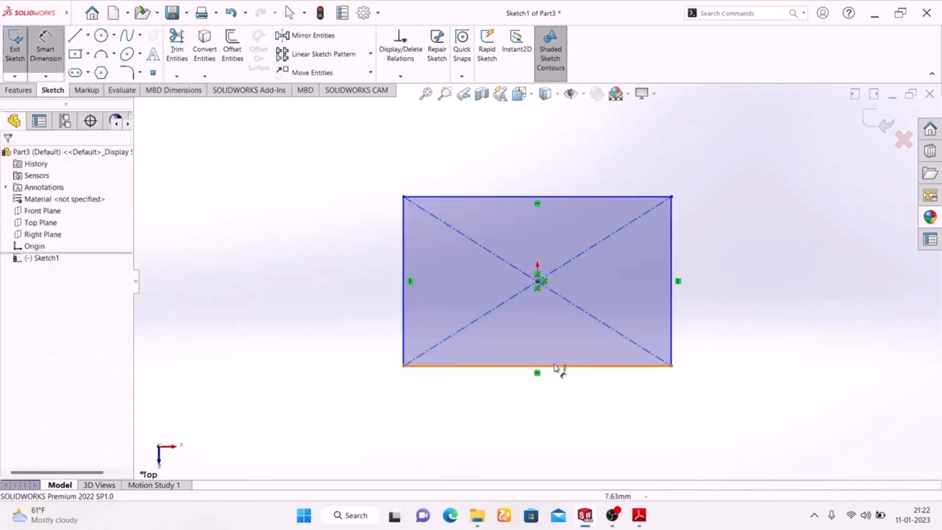
pyautogui.click(559, 366)
pyautogui.click(556, 417)
pyautogui.write('120')
pyautogui.press('Return')
pyautogui.click(404, 277)
pyautogui.click(365, 287)
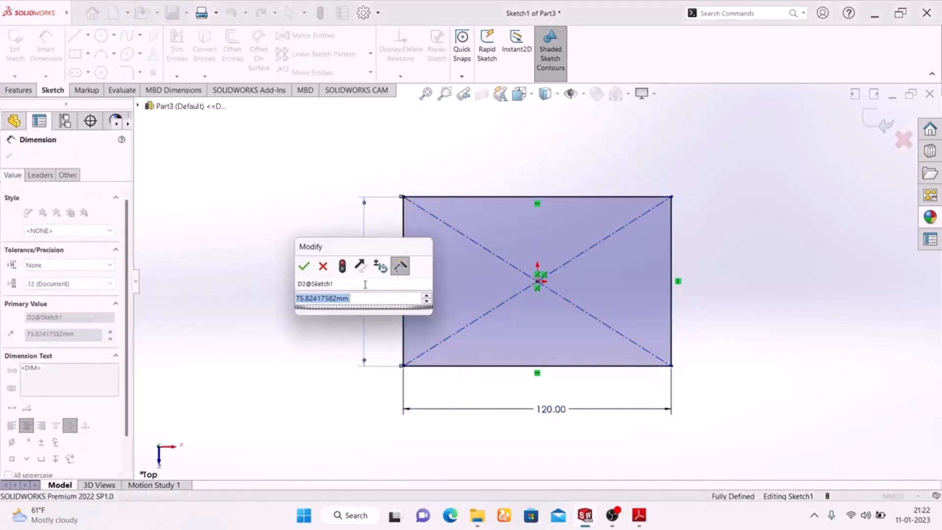
pyautogui.write('100')
pyautogui.press('Return')
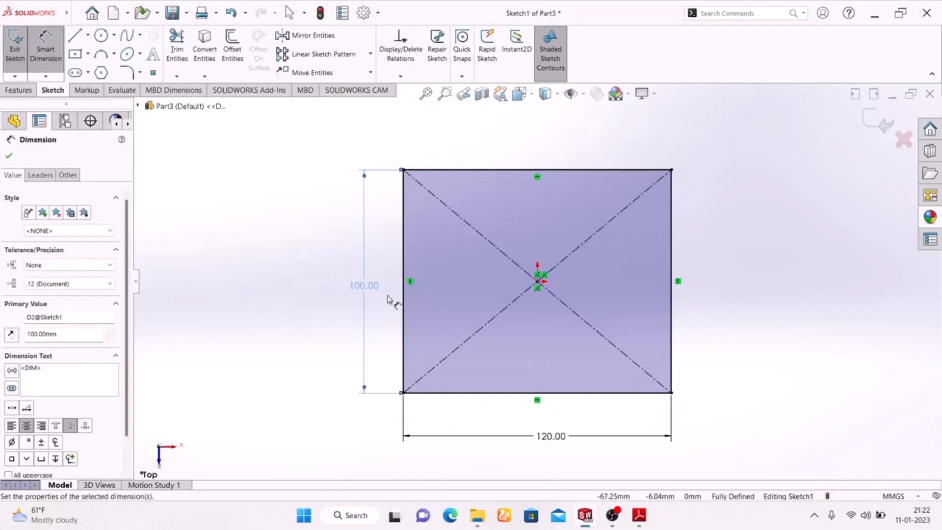
# Check the corner radius on the Exercise-02 drawing and fillet the rectangle's two upper corners with a 30 mm radius
pyautogui.click(638, 516)
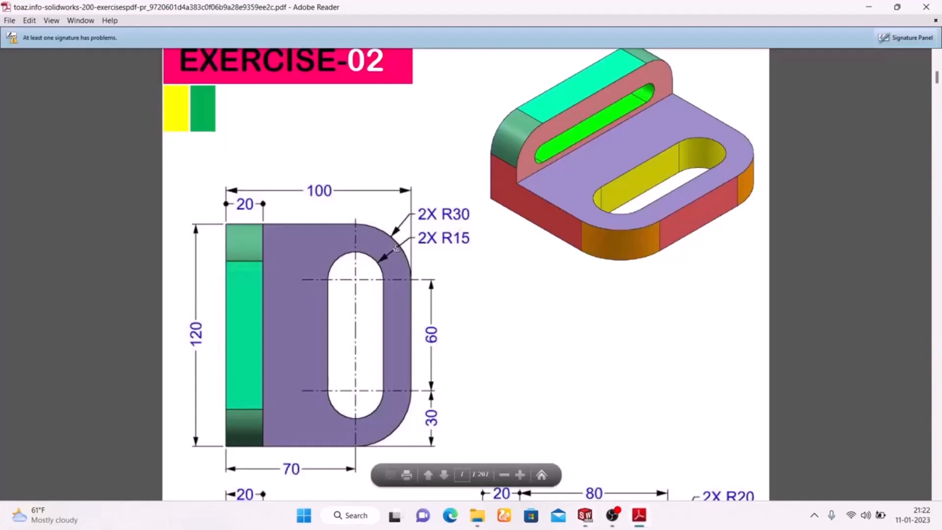
pyautogui.click(644, 520)
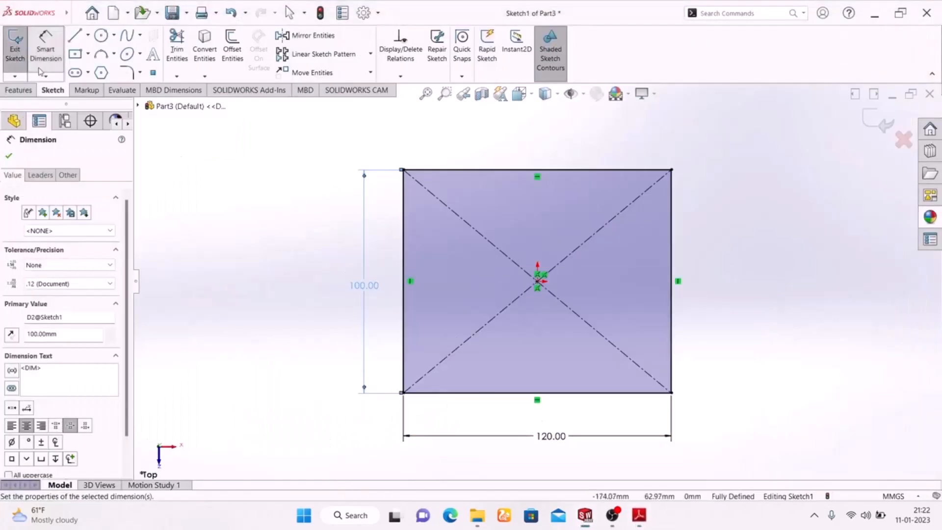
pyautogui.click(130, 72)
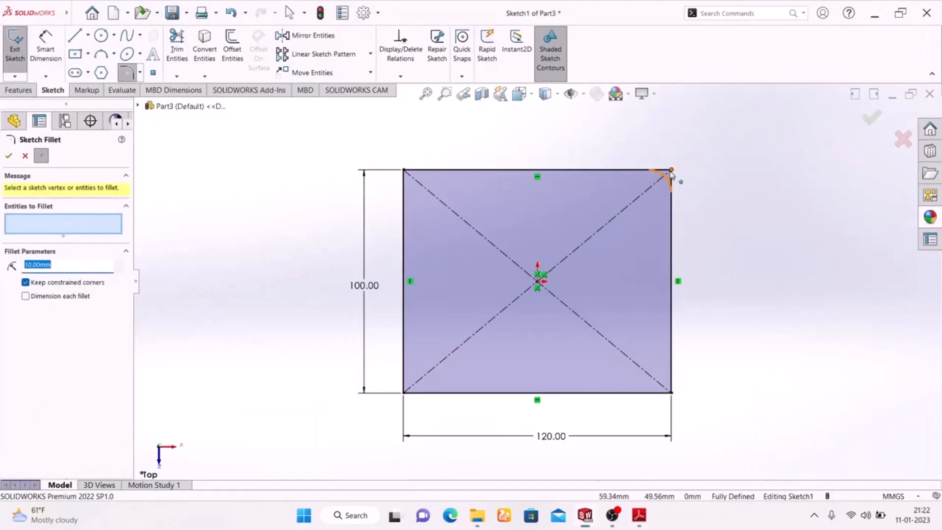
pyautogui.click(671, 171)
pyautogui.click(403, 171)
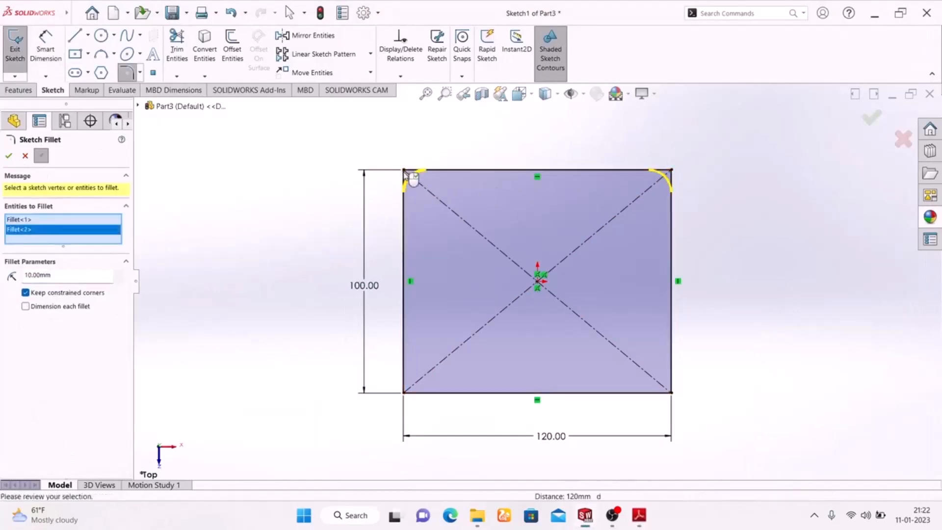
pyautogui.moveTo(64, 272); pyautogui.dragTo(2, 272)
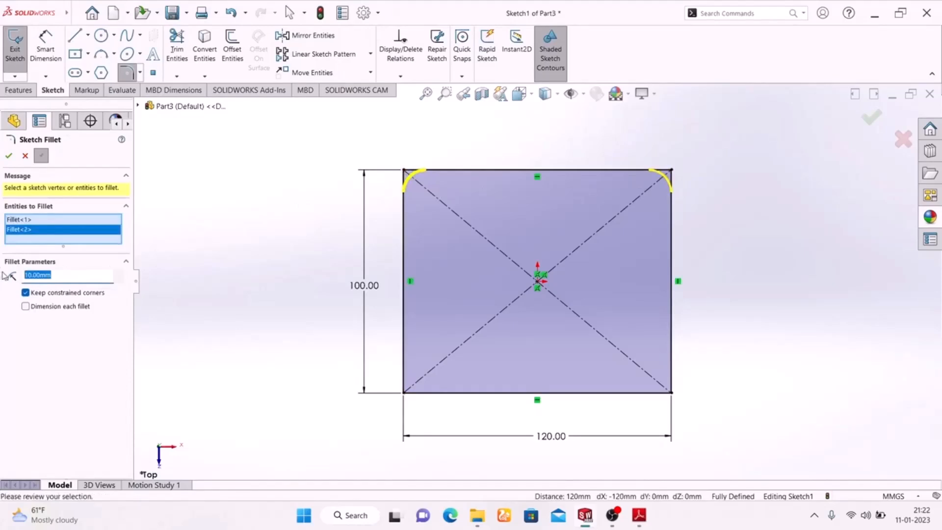
pyautogui.write('30')
pyautogui.press('Return')
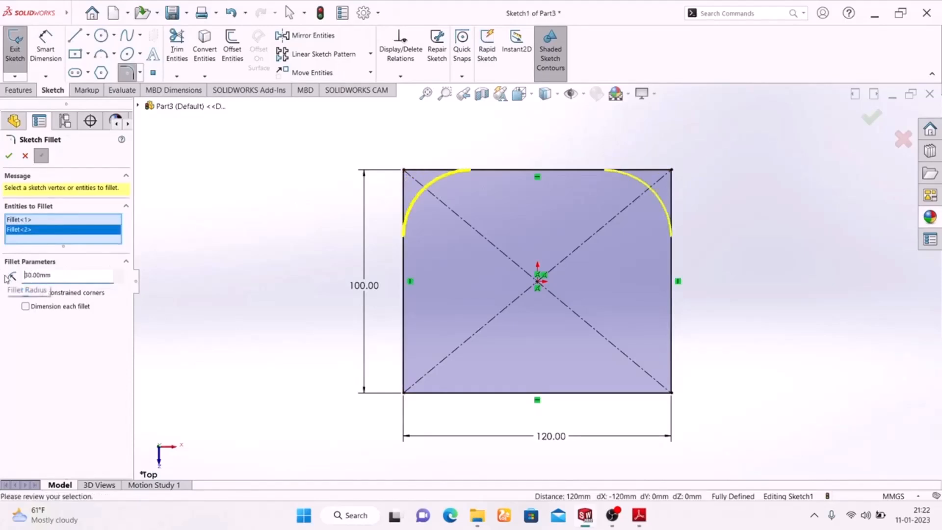
pyautogui.click(9, 156)
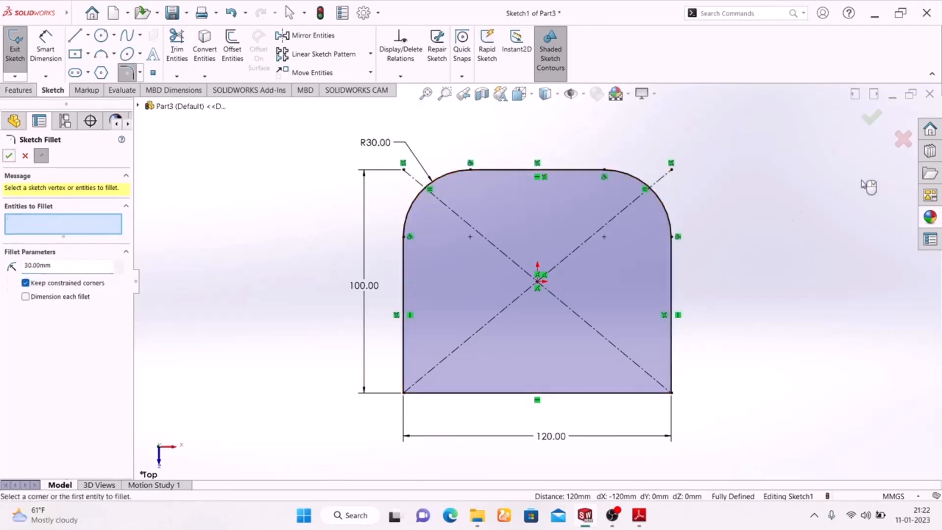
pyautogui.click(871, 123)
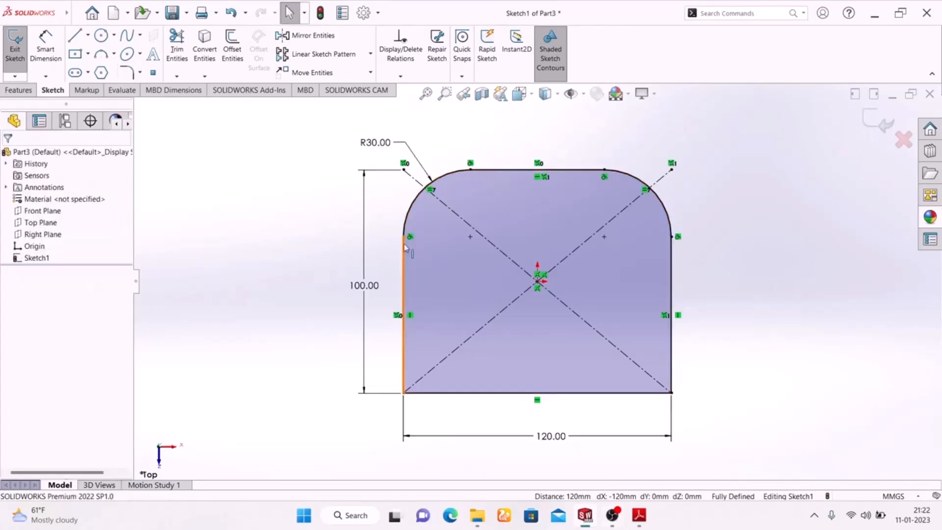
# Draw a horizontal straight slot across the upper half of the rectangle, about 78 mm between centres and 66 mm wide
pyautogui.click(76, 74)
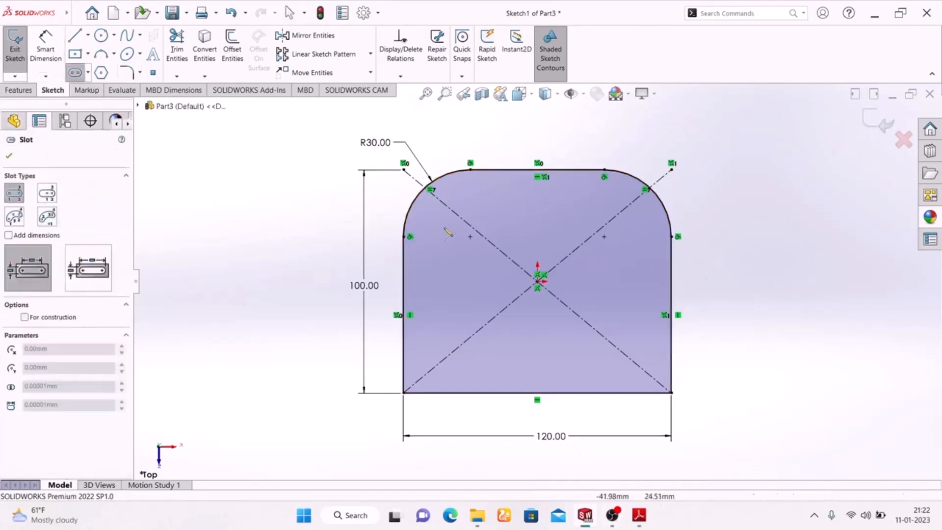
pyautogui.click(459, 237)
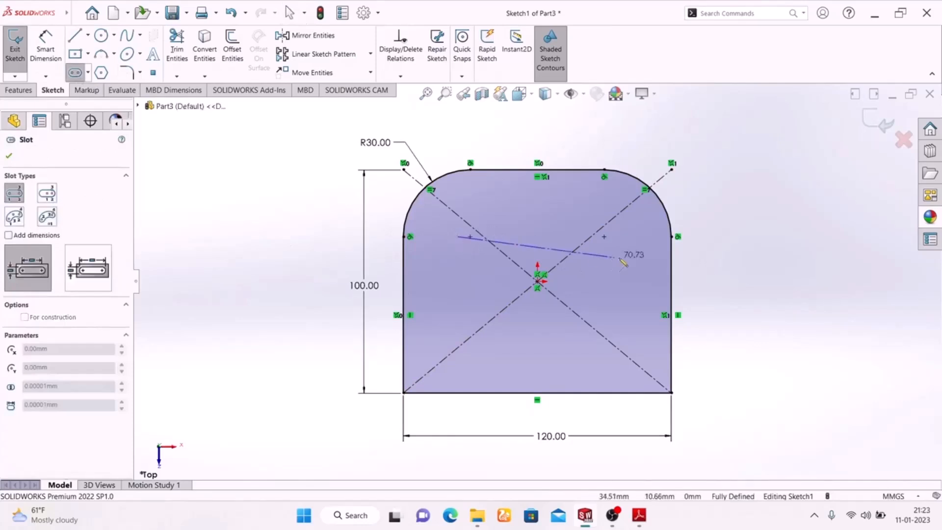
pyautogui.click(631, 237)
pyautogui.rightClick(736, 163)
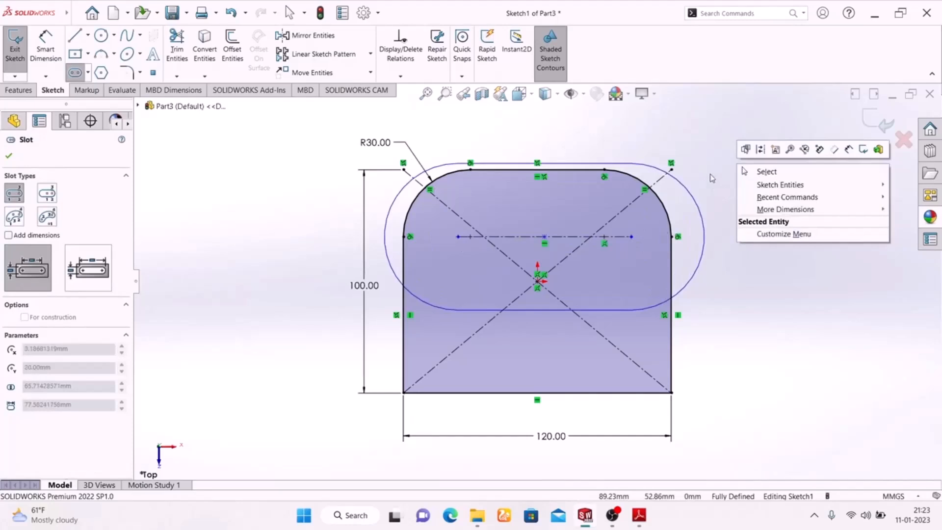
pyautogui.click(599, 209)
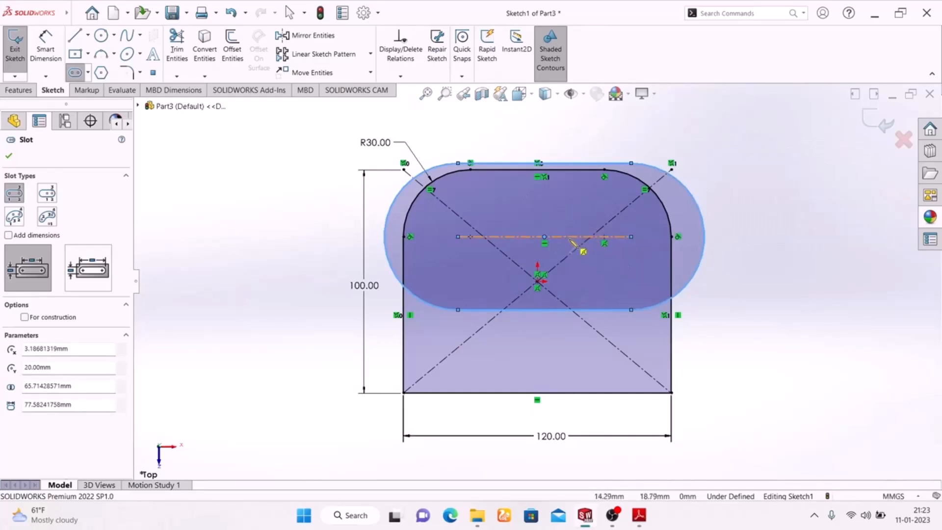
pyautogui.click(631, 170)
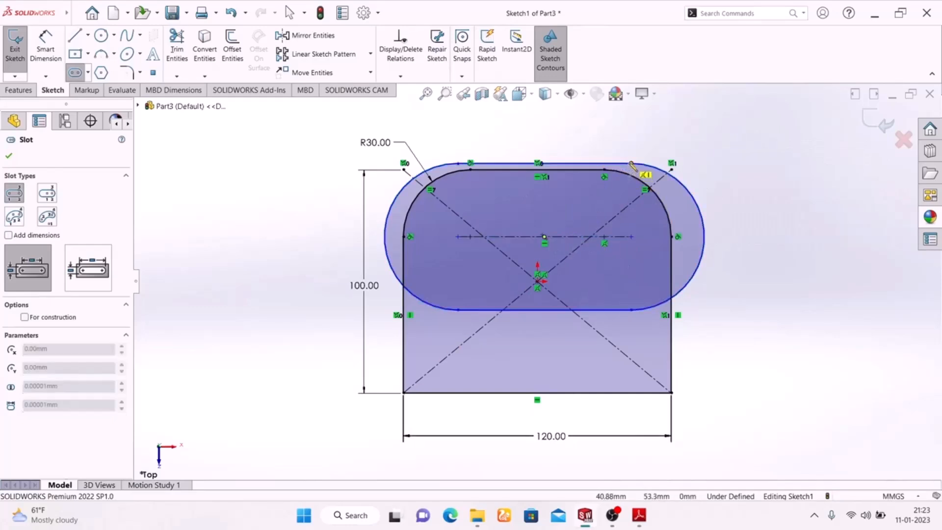
pyautogui.click(642, 185)
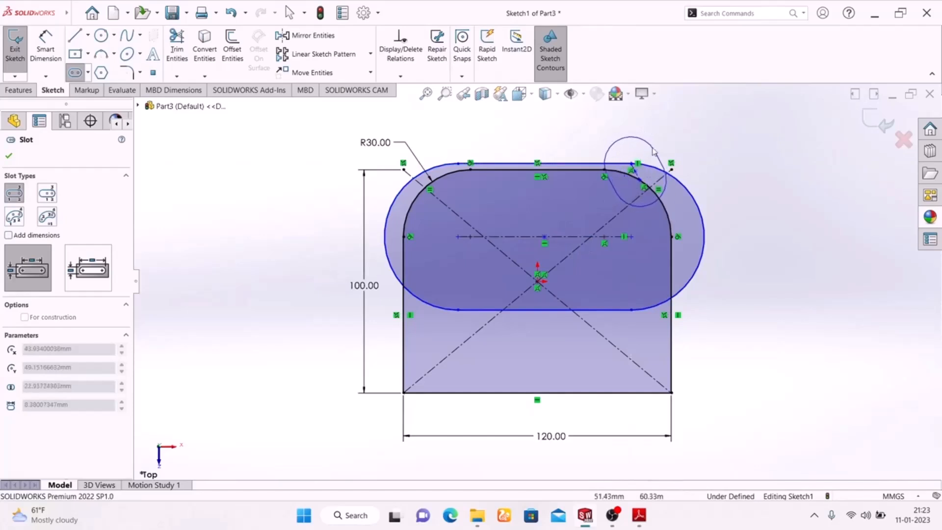
pyautogui.press('Escape')
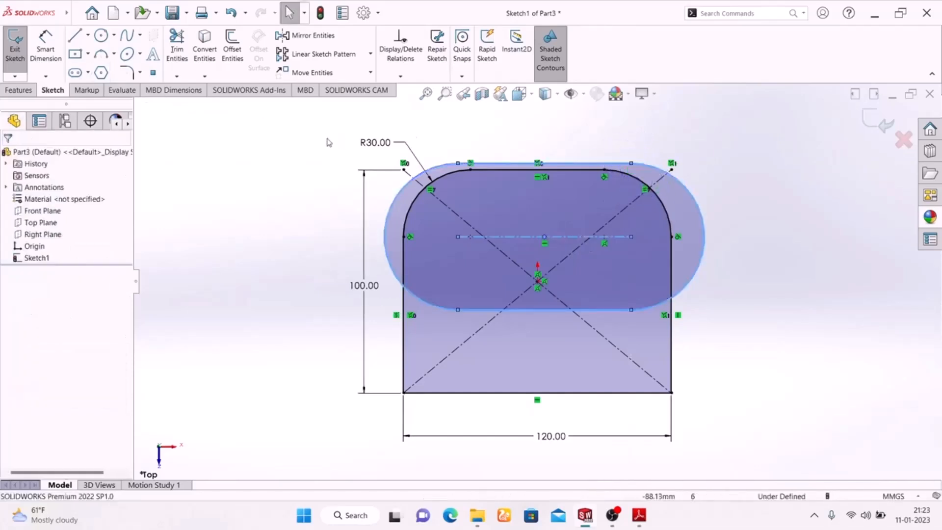
# Shrink the slot to fit inside the plate outline, about 74 mm between centres with an end radius of about 16 mm
pyautogui.moveTo(632, 163); pyautogui.dragTo(623, 202)
pyautogui.click(778, 217)
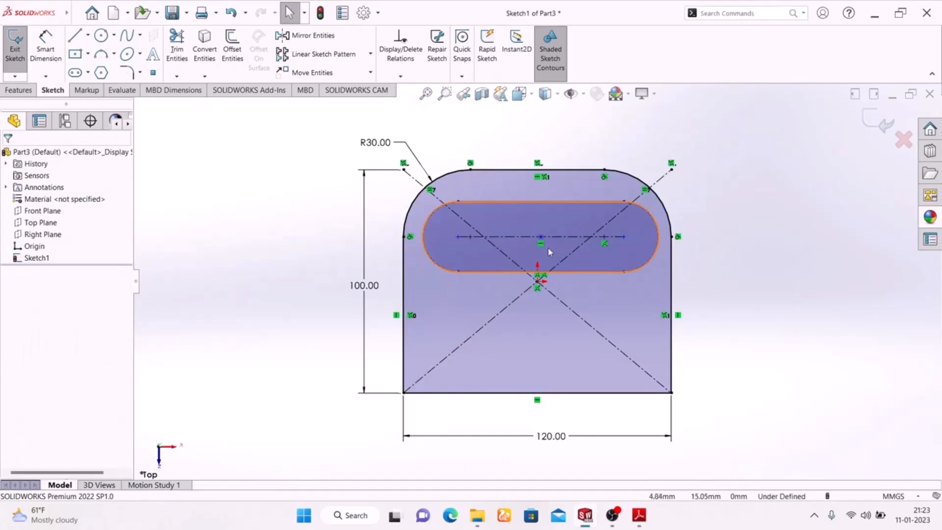
# Check the slot on the Exercise-02 drawing and dimension its end arc with a 15 mm radius
pyautogui.click(638, 515)
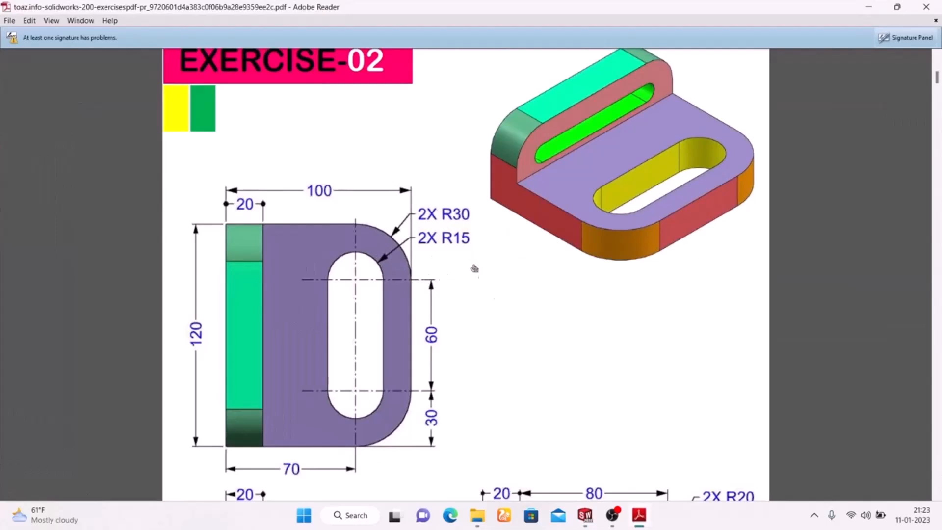
pyautogui.hotkey('alt', 'Tab')
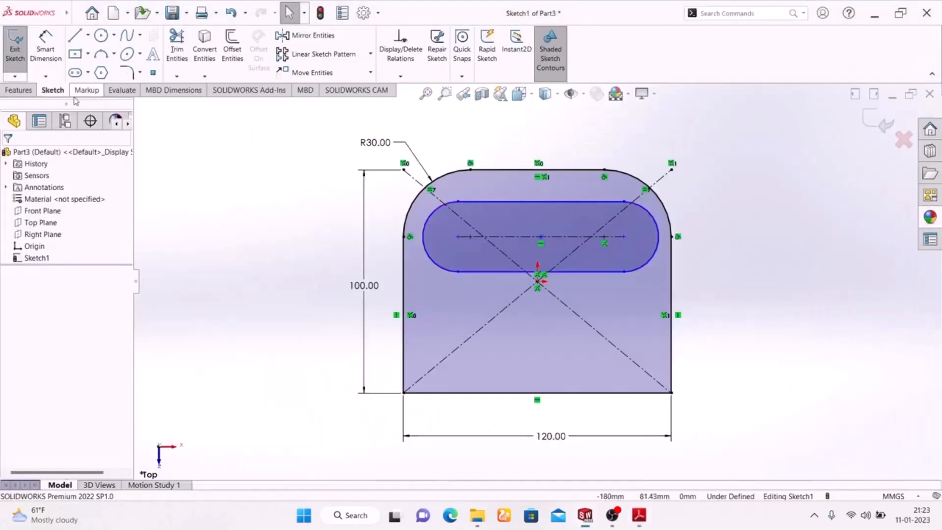
pyautogui.click(46, 46)
pyautogui.click(656, 228)
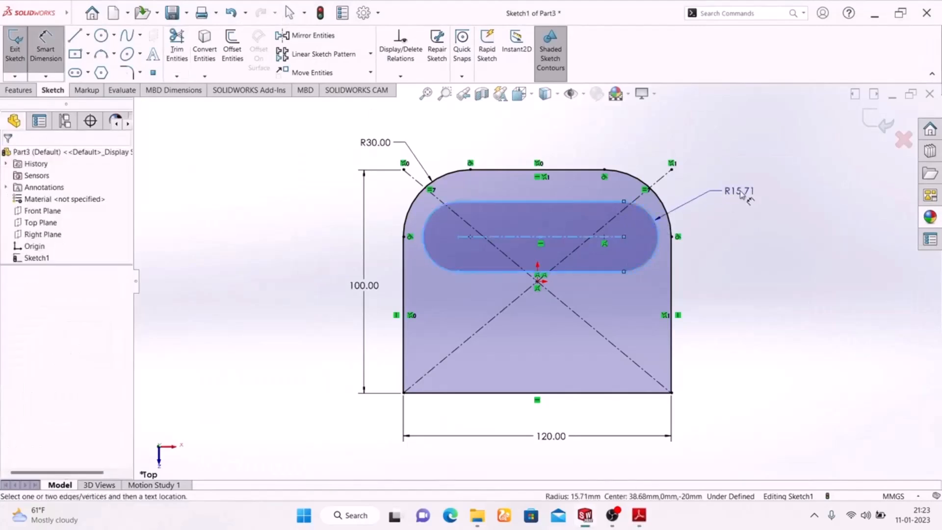
pyautogui.click(740, 192)
pyautogui.write('15')
pyautogui.press('Return')
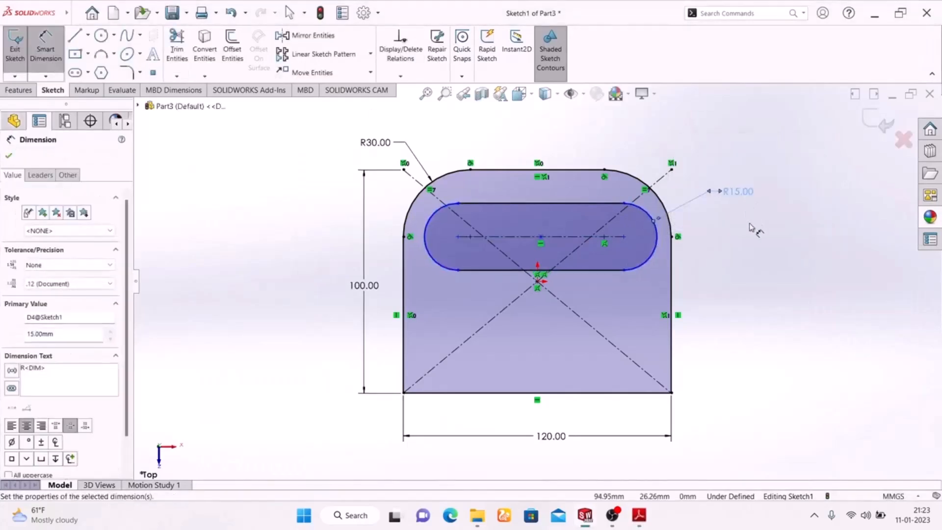
pyautogui.press('Escape')
# Check the slot length on the drawing and dimension the slot's centre-to-centre distance as 60 mm
pyautogui.click(637, 517)
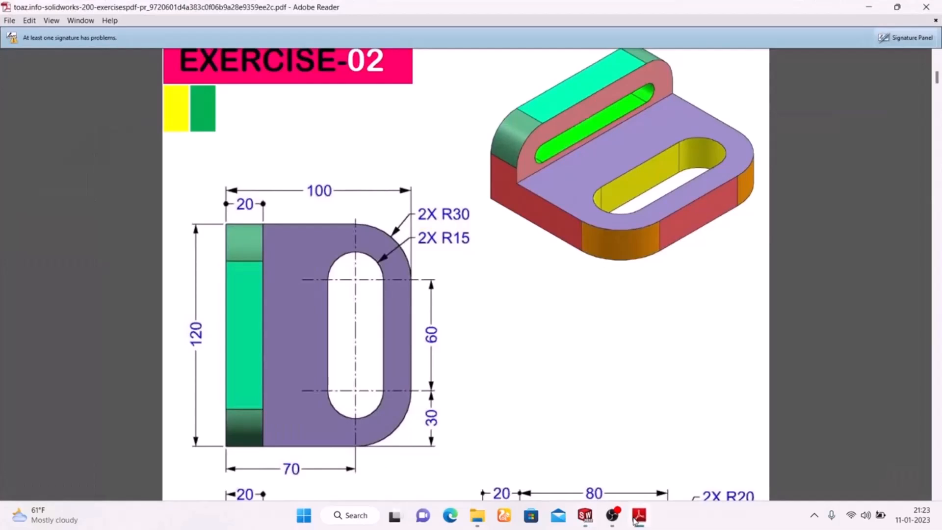
pyautogui.click(638, 518)
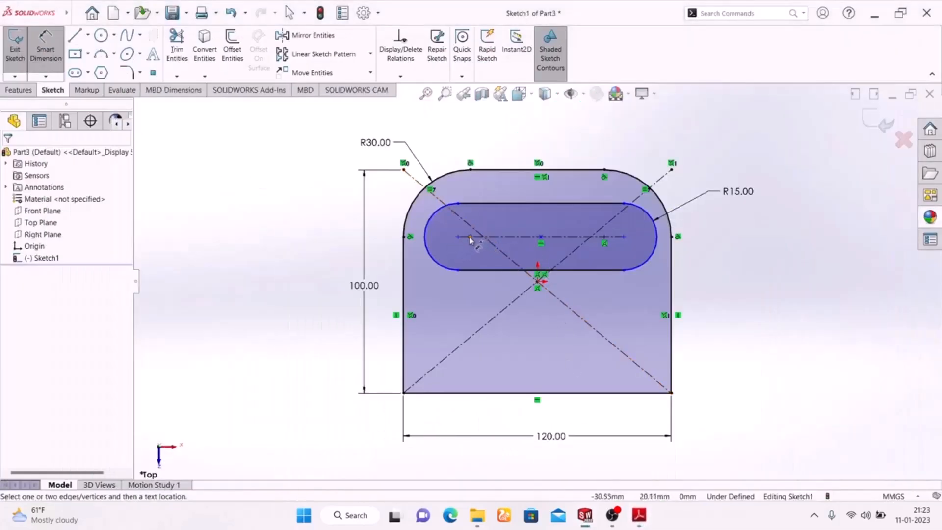
pyautogui.click(537, 241)
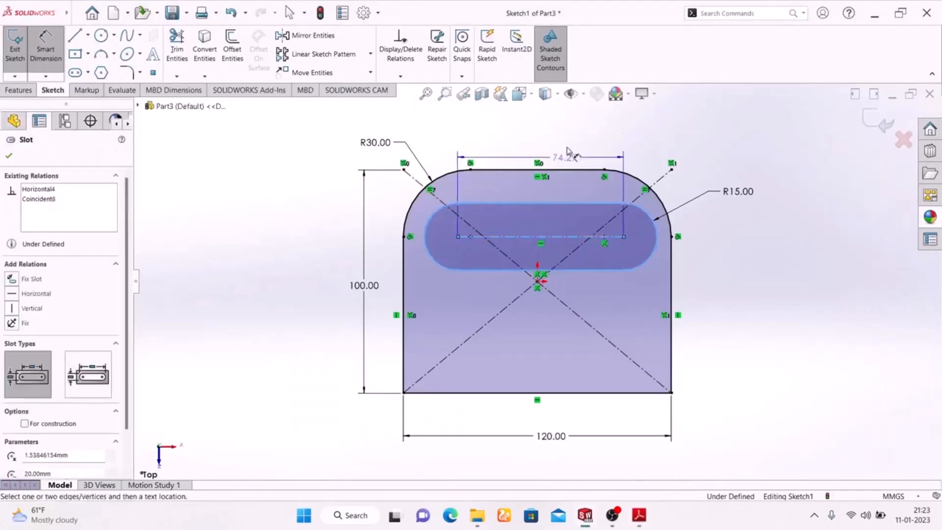
pyautogui.click(545, 135)
pyautogui.write('60')
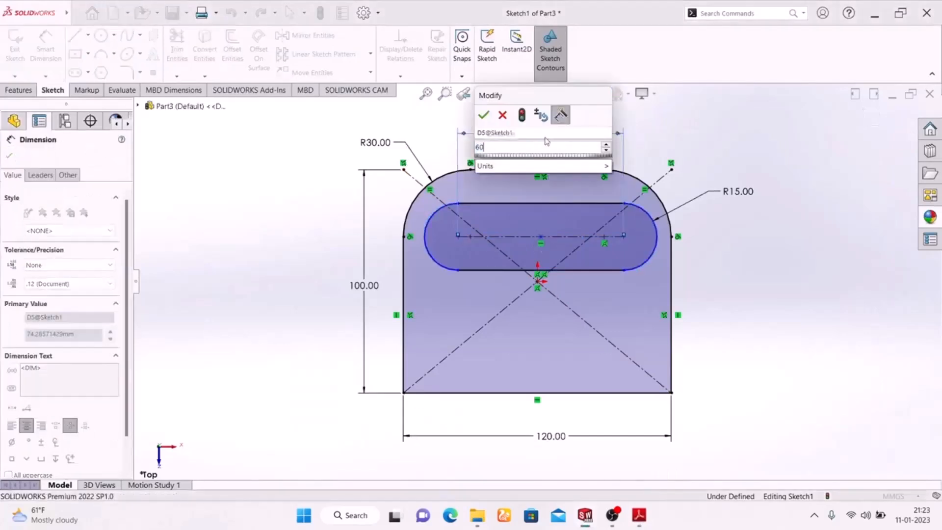
pyautogui.press('Return')
pyautogui.click(767, 328)
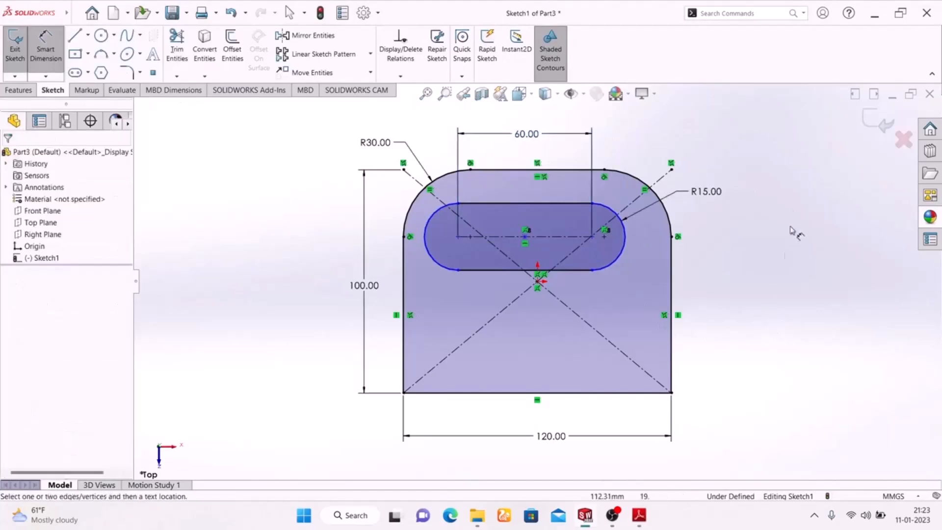
pyautogui.rightClick(781, 208)
pyautogui.click(726, 241)
pyautogui.press('Escape')
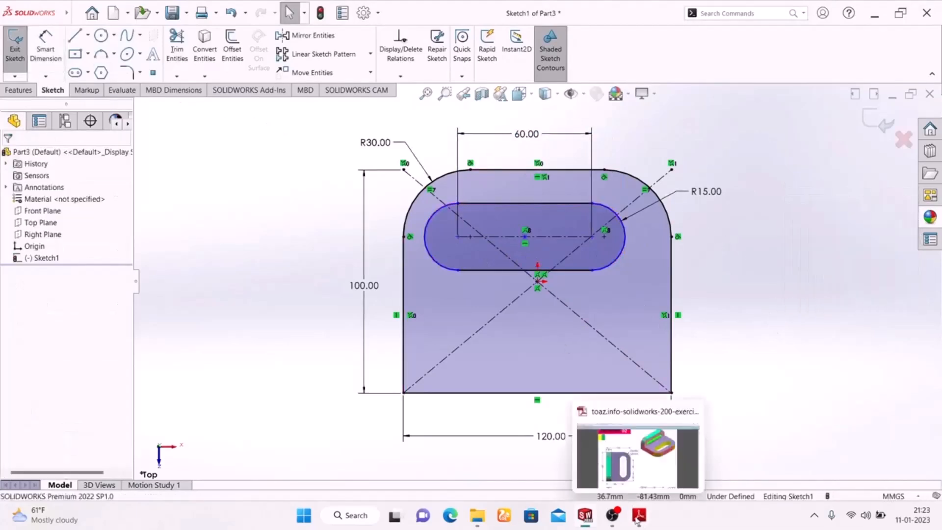
# Check the slot offset on the drawing and dimension the slot's left arc centre 30 mm from the plate's left edge
pyautogui.click(639, 517)
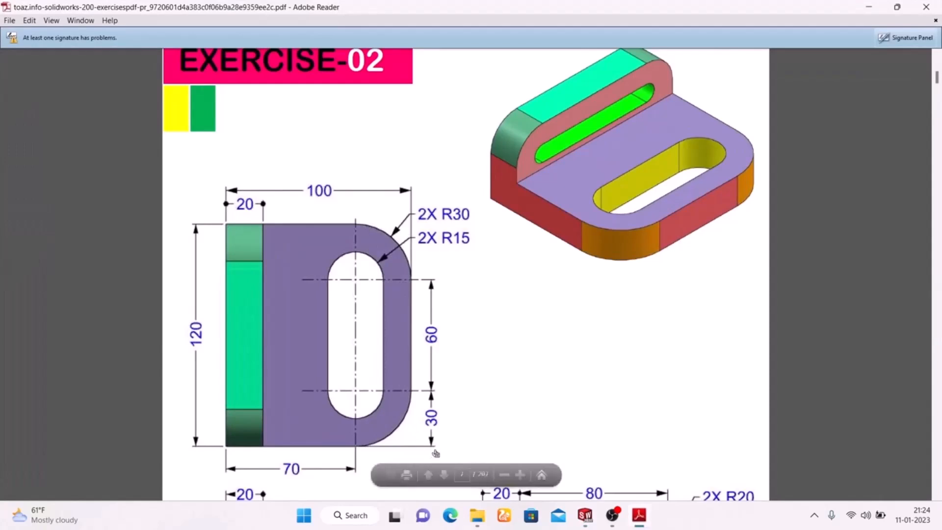
pyautogui.click(643, 521)
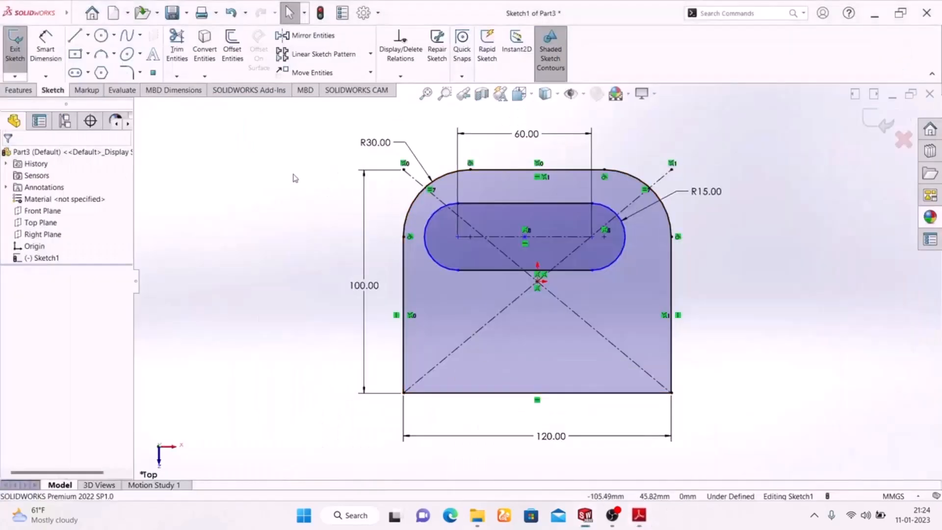
pyautogui.click(458, 237)
pyautogui.click(404, 268)
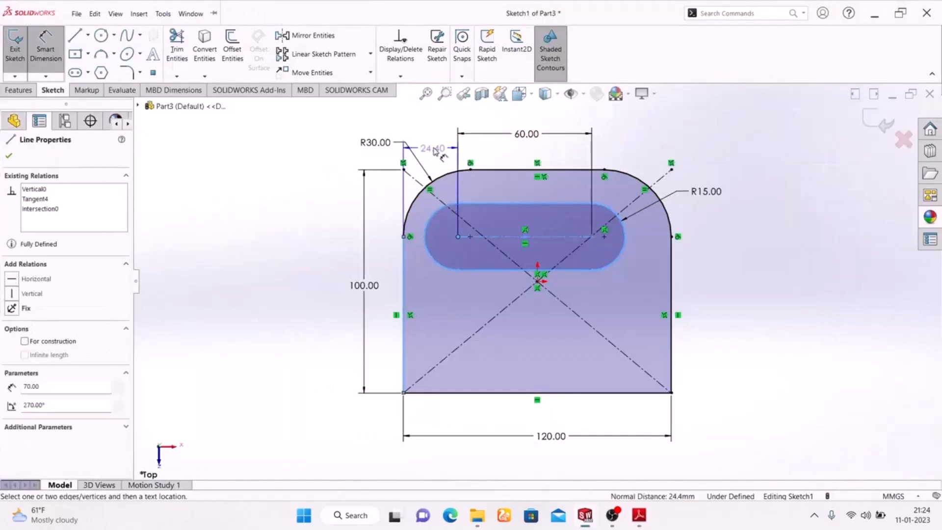
pyautogui.click(434, 137)
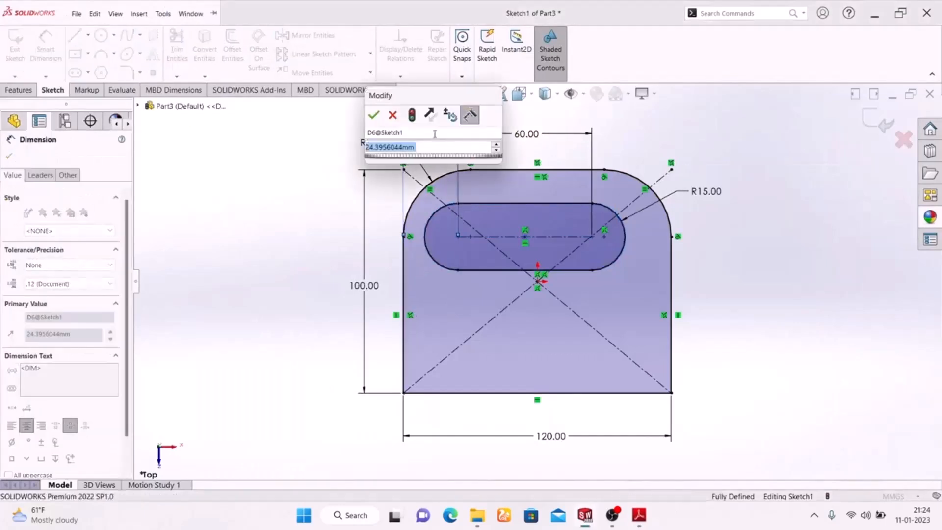
pyautogui.write('30')
pyautogui.press('Return')
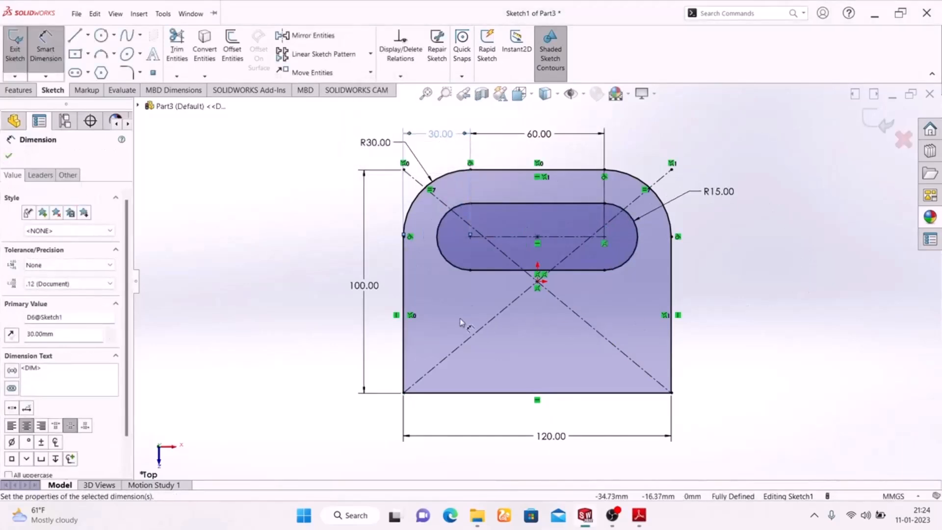
# Check the slot position on the Exercise-02 drawing and try to dimension the slot's left arc centre from the plate's lower edge
pyautogui.click(638, 516)
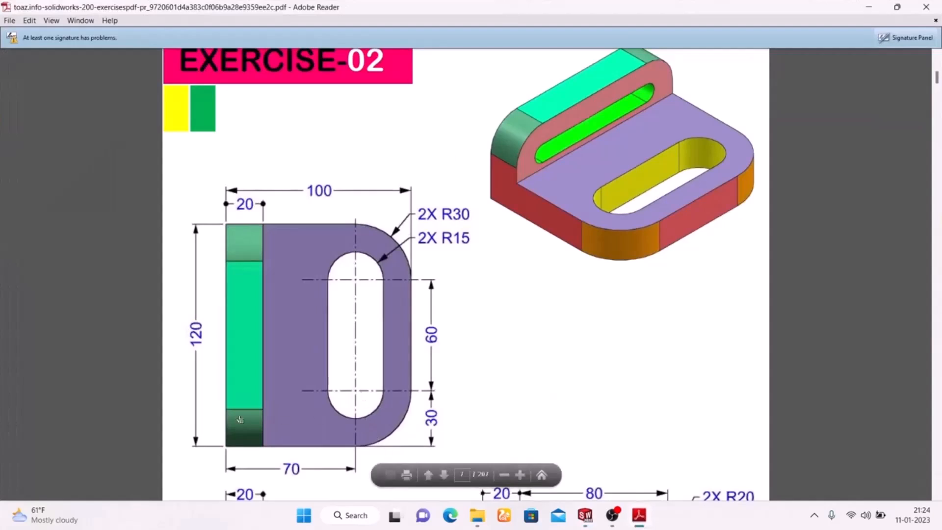
pyautogui.click(643, 518)
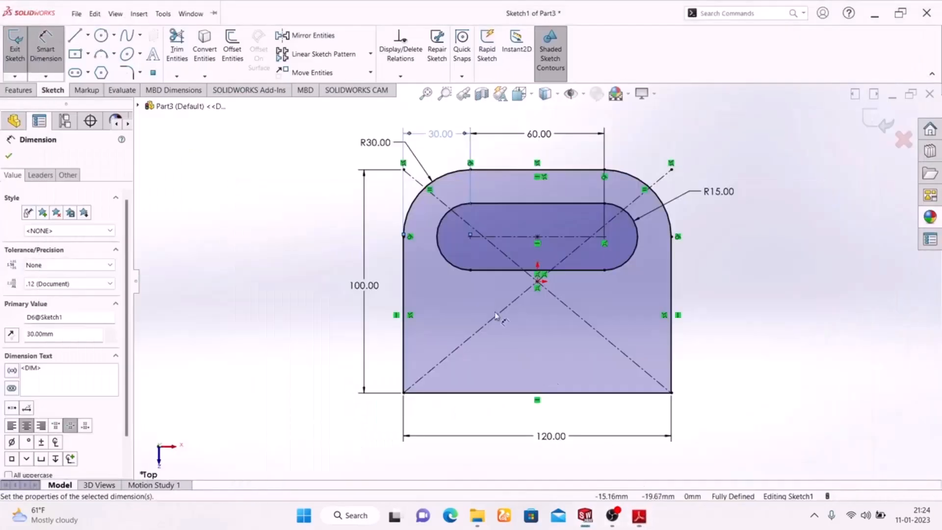
pyautogui.click(471, 238)
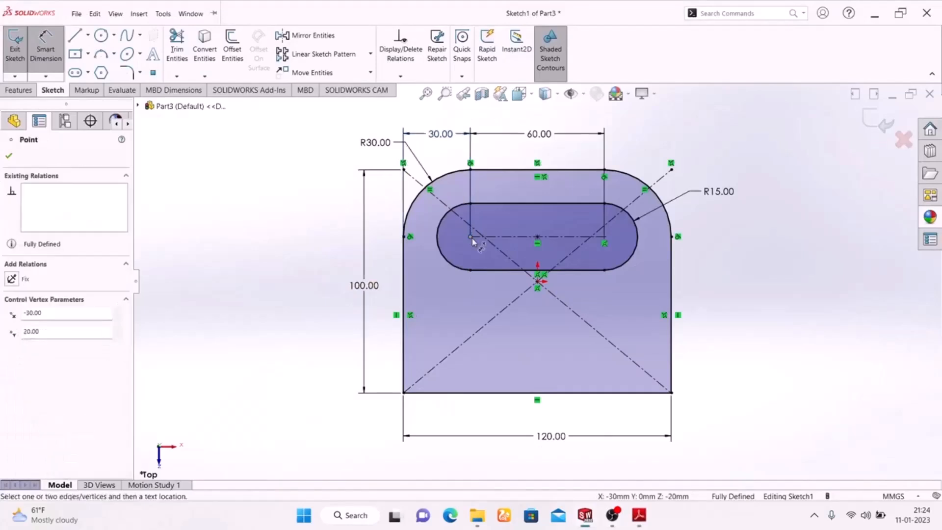
pyautogui.click(499, 392)
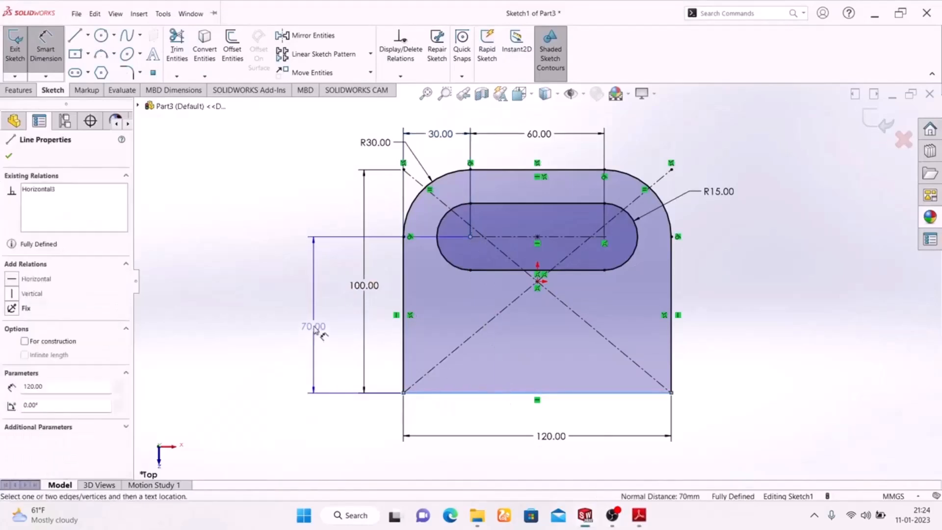
pyautogui.click(313, 328)
pyautogui.click(555, 204)
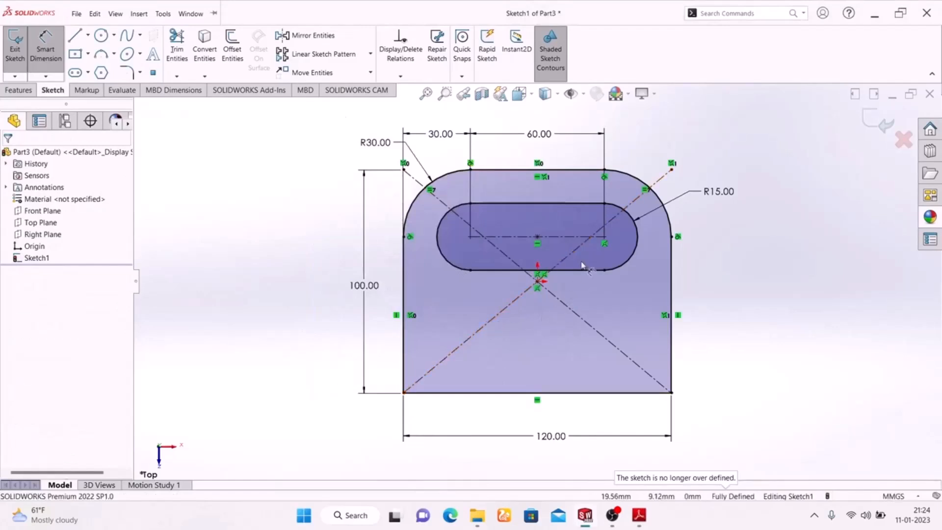
# Delete the coincident relation on the slot's right arc centre
pyautogui.scroll(-5, 610, 241)
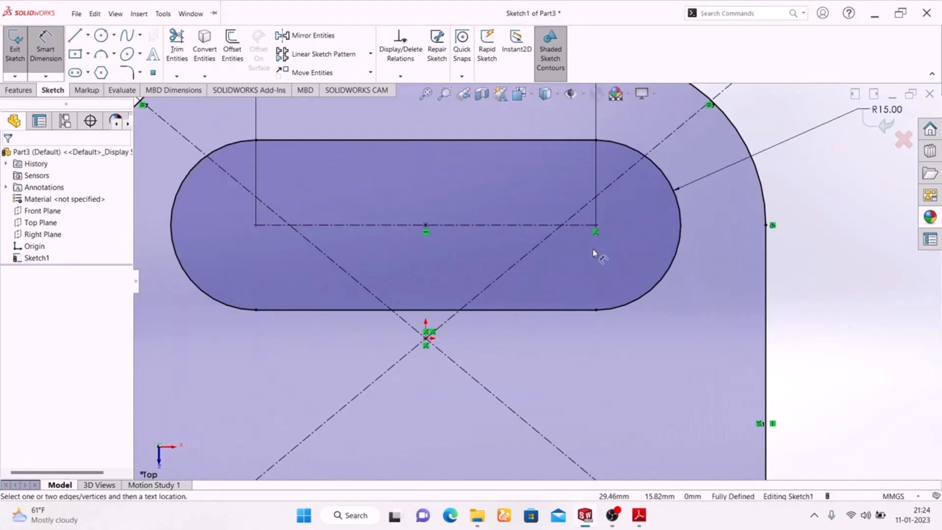
pyautogui.click(46, 49)
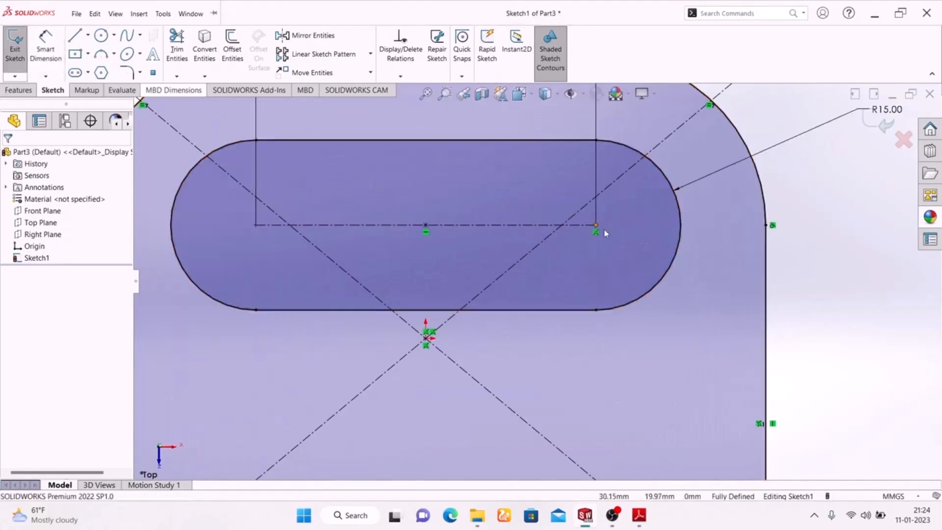
pyautogui.click(595, 233)
pyautogui.press('Delete')
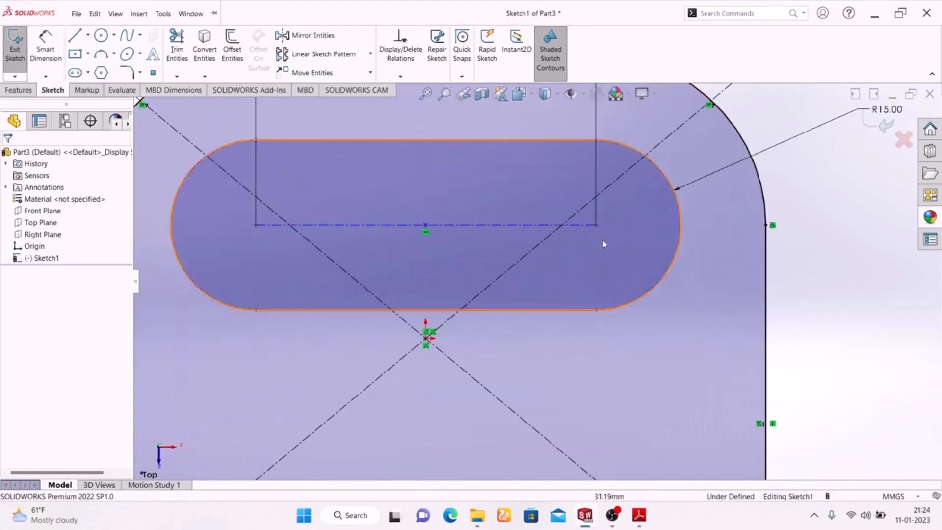
# Dimension the slot's right arc centre 70 mm from the plate's lower edge
pyautogui.scroll(6, 609, 266)
pyautogui.click(45, 49)
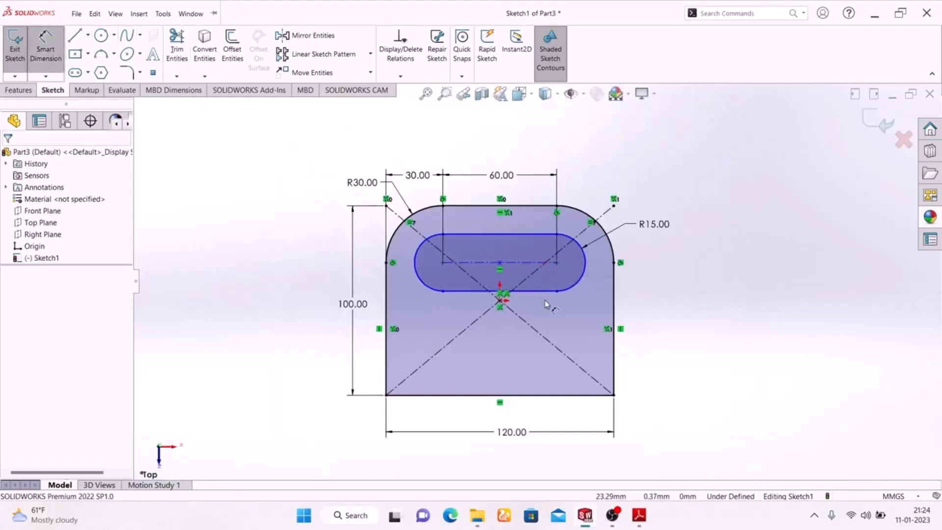
pyautogui.click(534, 265)
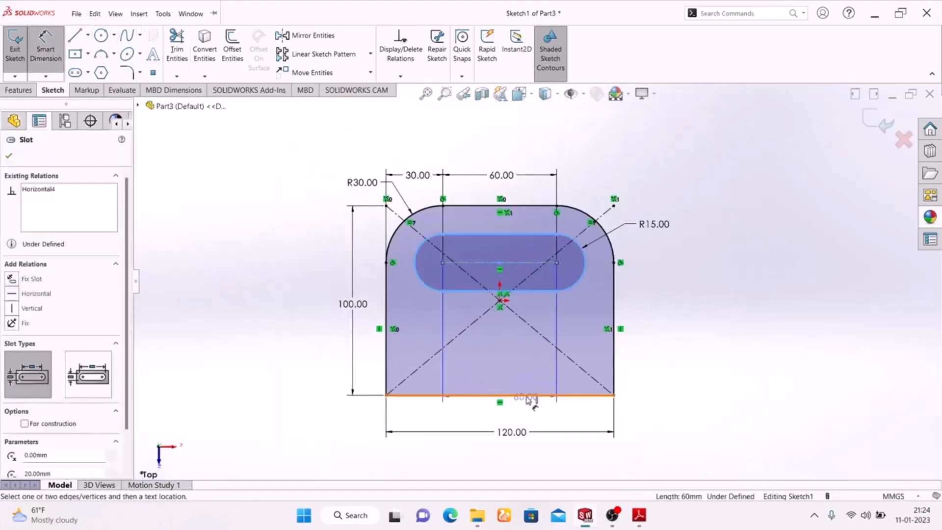
pyautogui.click(529, 395)
pyautogui.click(659, 332)
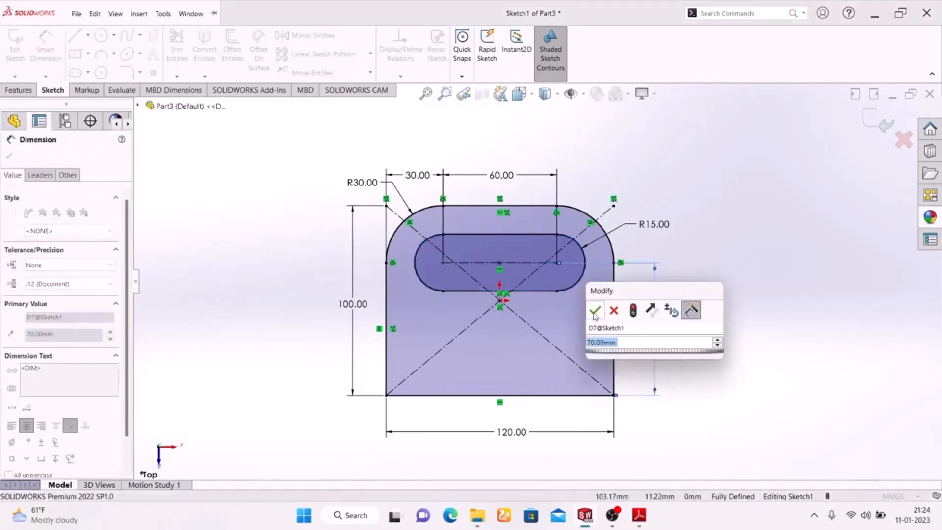
pyautogui.click(594, 311)
pyautogui.press('Escape')
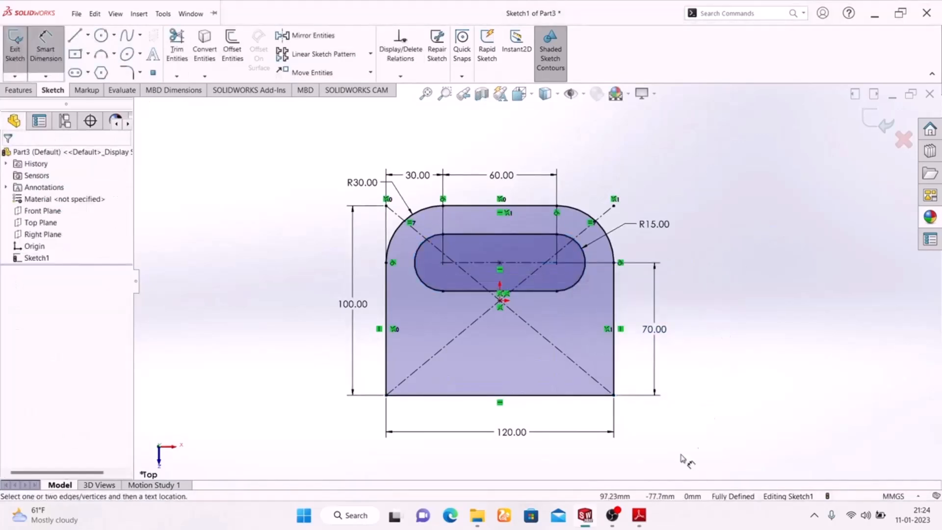
# Compare the base profile with the Exercise-02 drawing, close the sketch and show it in isometric view
pyautogui.click(638, 515)
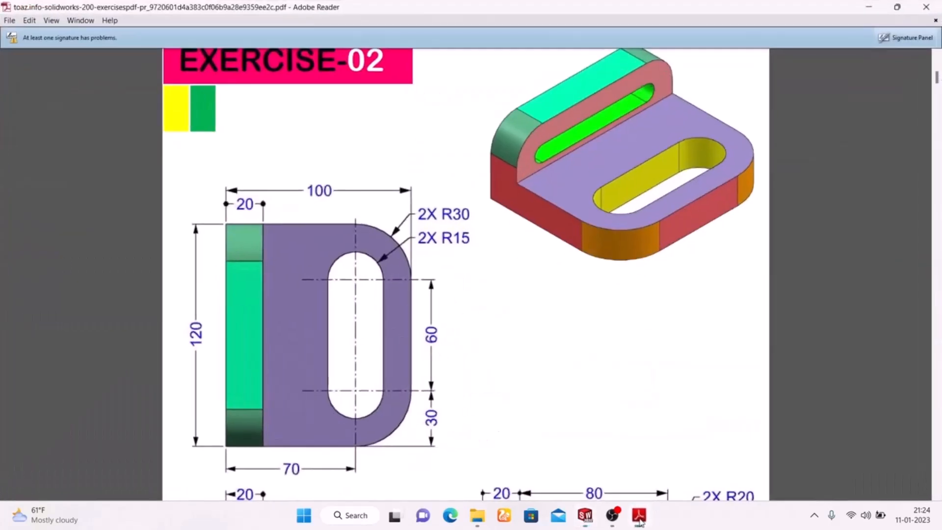
pyautogui.click(639, 519)
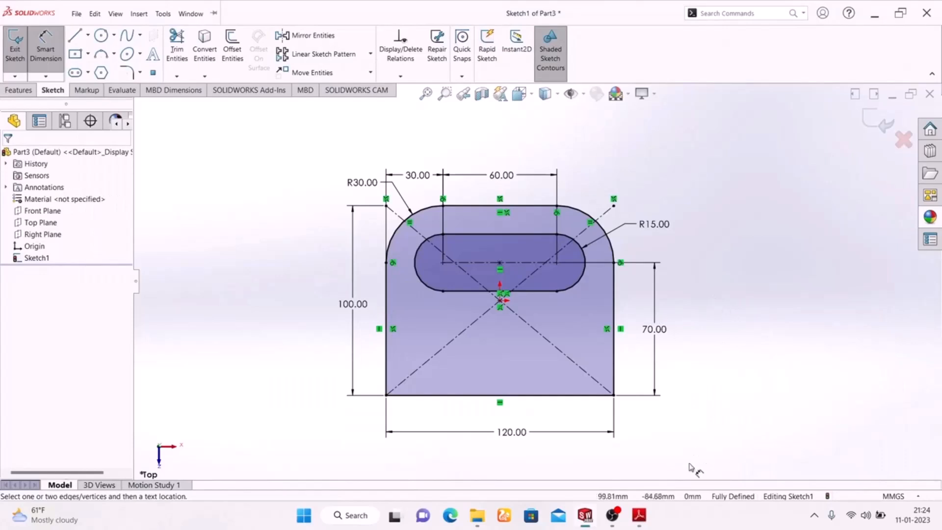
pyautogui.moveTo(645, 515)
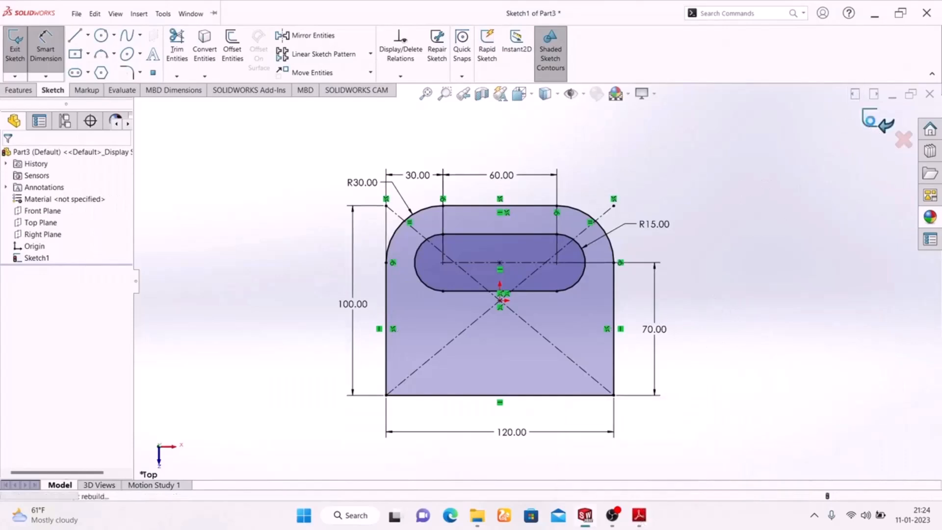
pyautogui.click(876, 120)
pyautogui.moveTo(745, 217)
pyautogui.mouseDown(button='middle')
pyautogui.moveTo(501, 364)
pyautogui.moveTo(733, 384)
pyautogui.moveTo(719, 380)
pyautogui.mouseUp(button='middle')
pyautogui.press('space')
pyautogui.click(867, 412)
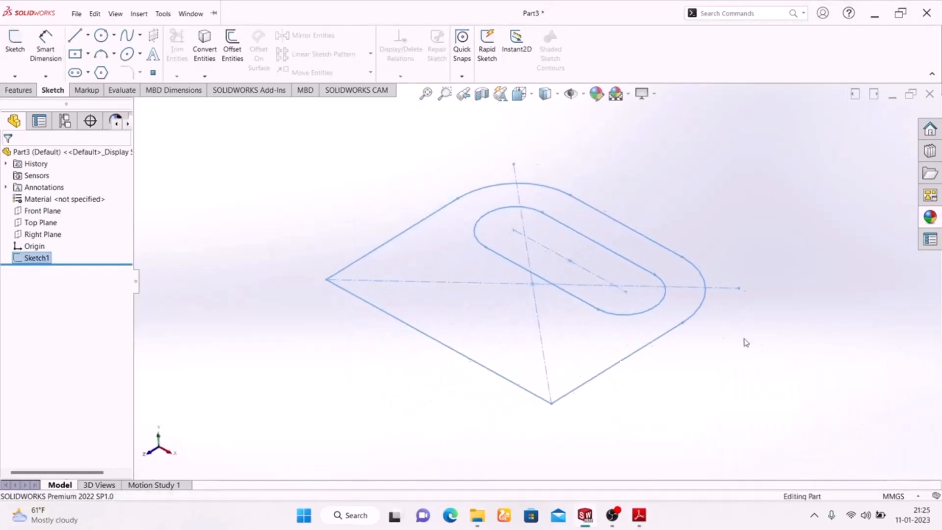
# Extrude the slotted base profile upward 20 mm with a blind Boss-Extrude
pyautogui.click(19, 90)
pyautogui.click(20, 49)
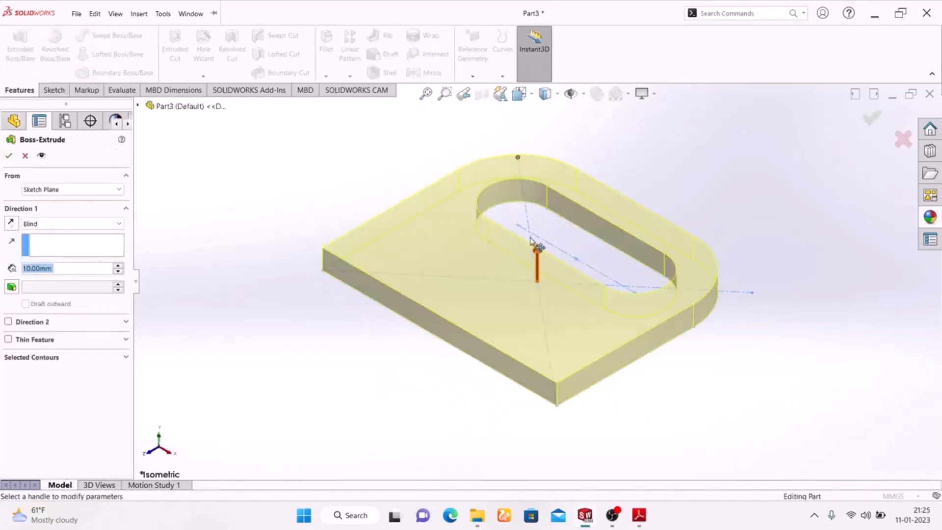
pyautogui.click(638, 515)
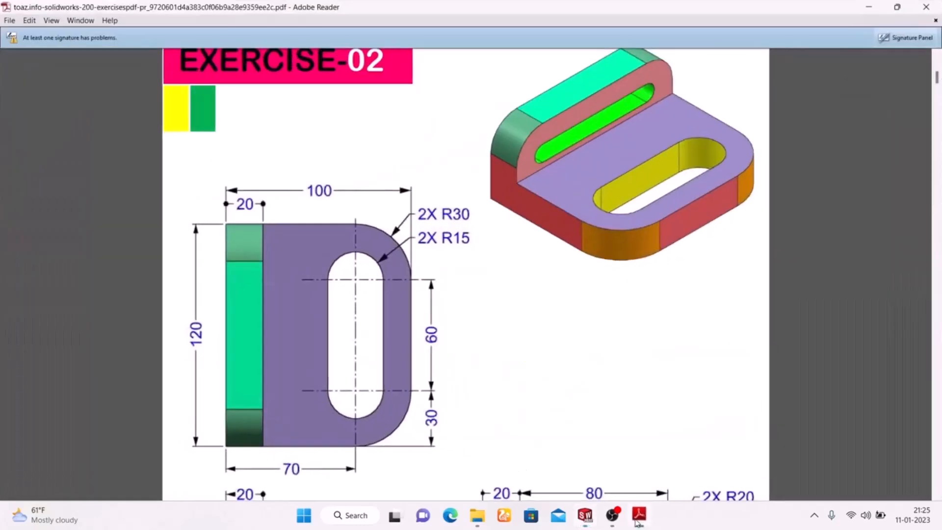
pyautogui.click(637, 517)
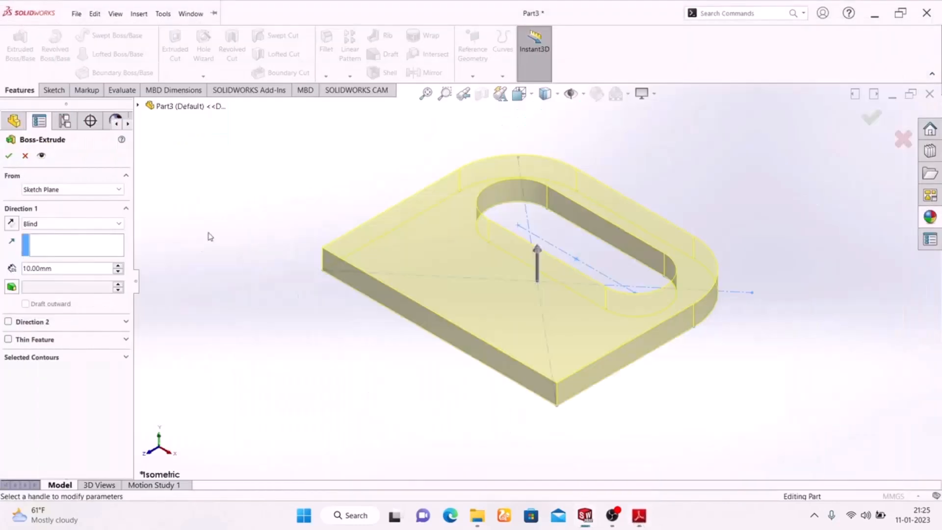
pyautogui.moveTo(72, 268); pyautogui.dragTo(2, 261)
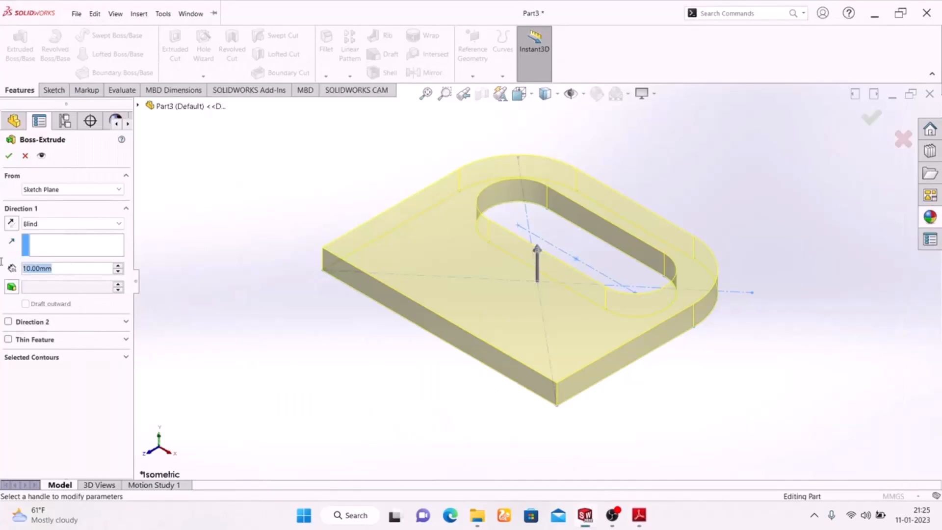
pyautogui.write('20')
pyautogui.press('Return')
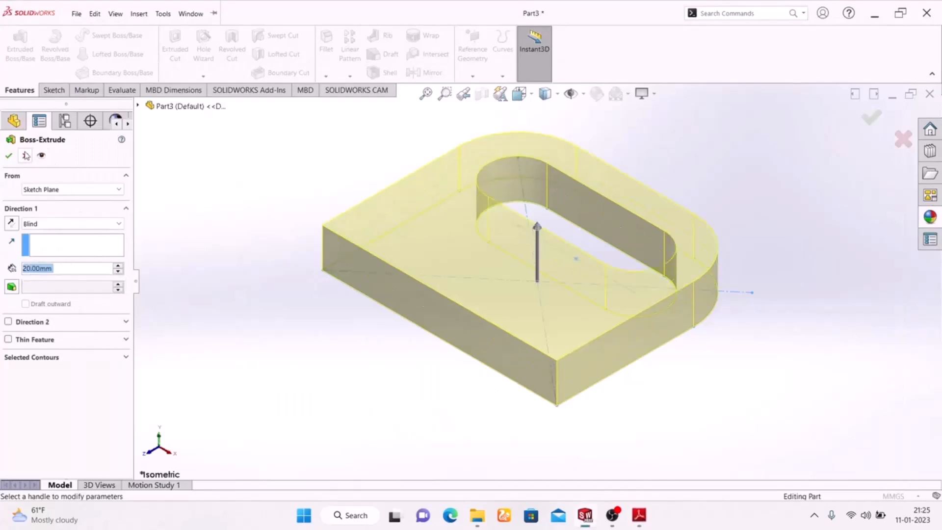
pyautogui.click(11, 155)
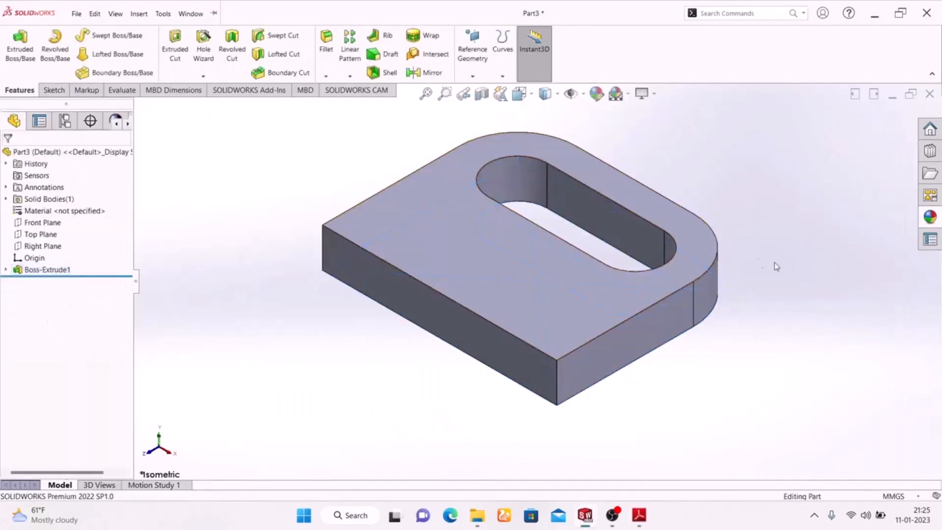
# Sketch a corner rectangle on the plane of the base's straight 120 mm side face, about 120 by 22 mm, standing on its upper edge
pyautogui.click(464, 324)
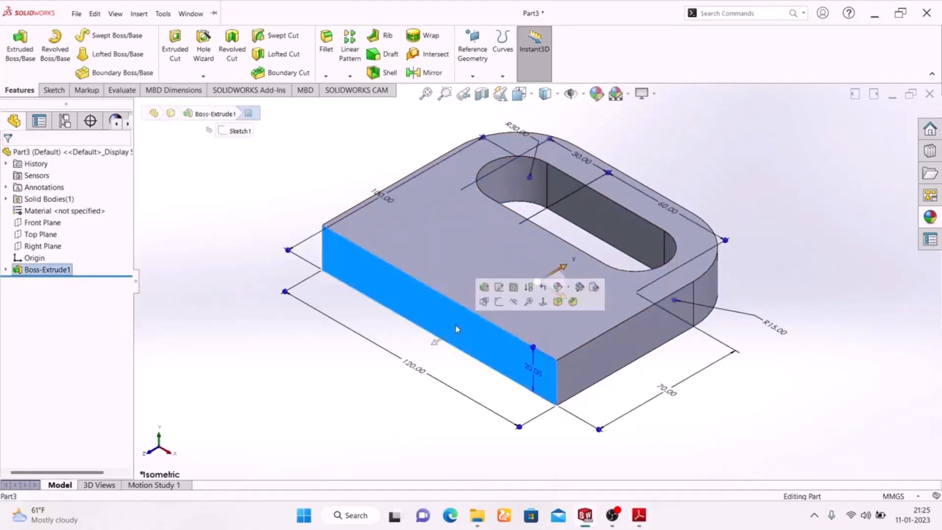
pyautogui.click(503, 305)
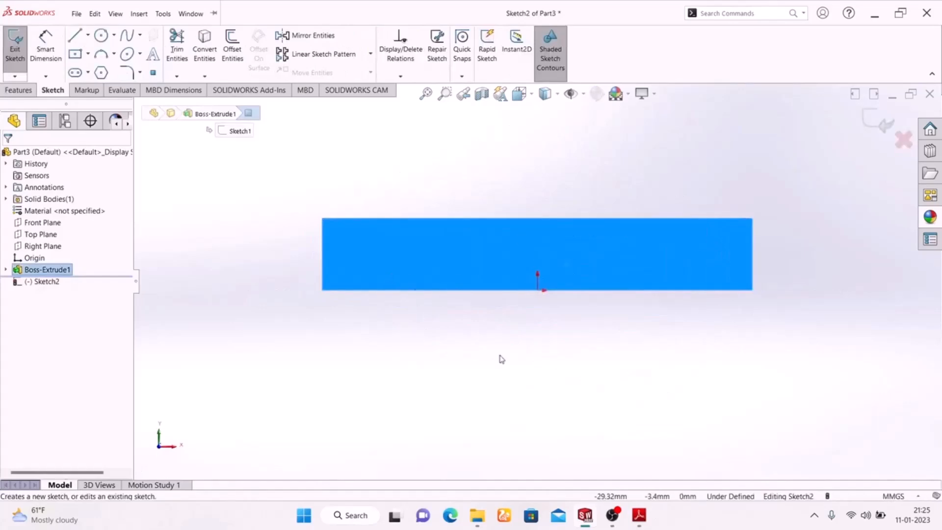
pyautogui.click(88, 54)
pyautogui.click(109, 70)
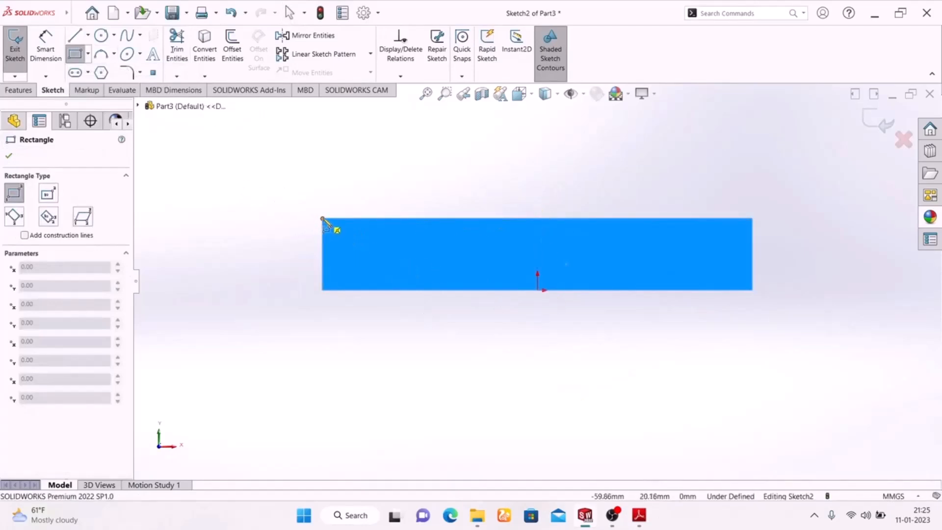
pyautogui.click(323, 220)
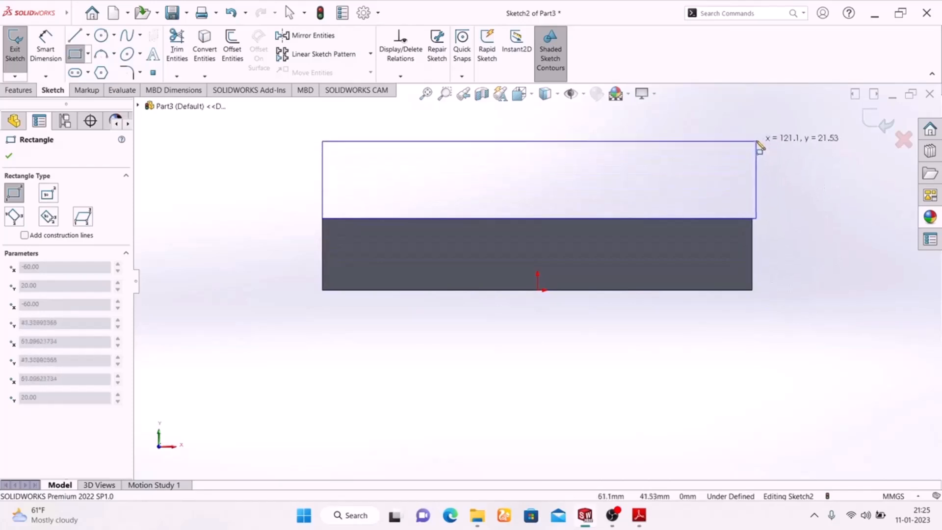
pyautogui.click(756, 142)
pyautogui.rightClick(816, 194)
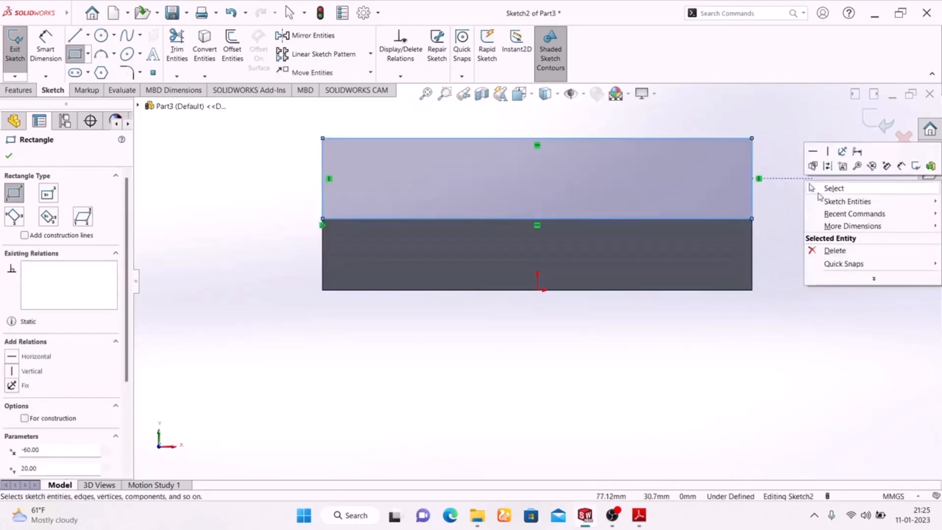
pyautogui.click(822, 192)
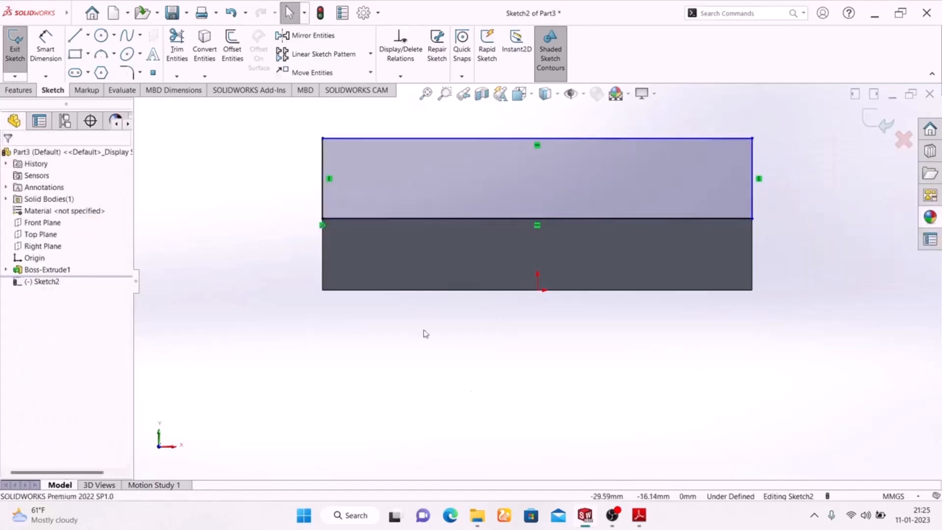
# Check the upright's height in the Exercise-02 side views and dimension the rectangle's left side as 30 mm
pyautogui.click(45, 49)
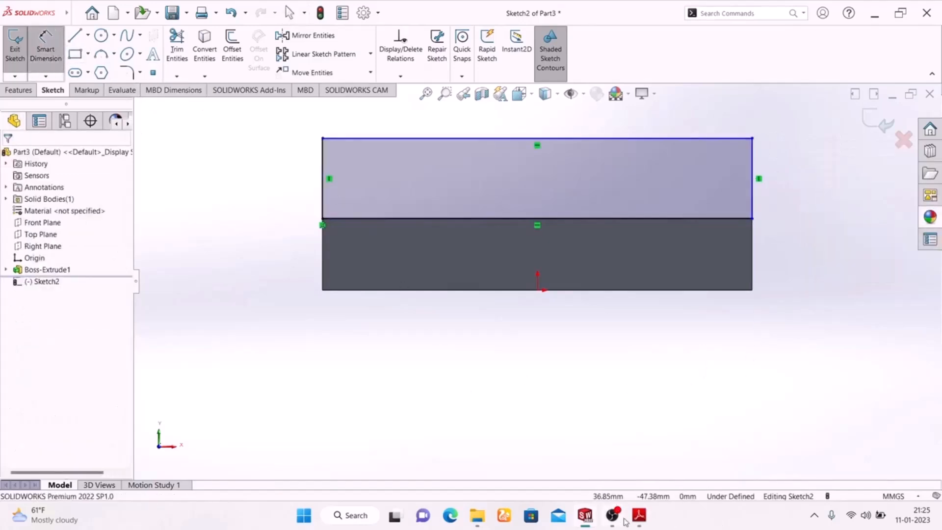
pyautogui.click(638, 514)
pyautogui.scroll(-3, 452, 343)
pyautogui.scroll(-2, 451, 342)
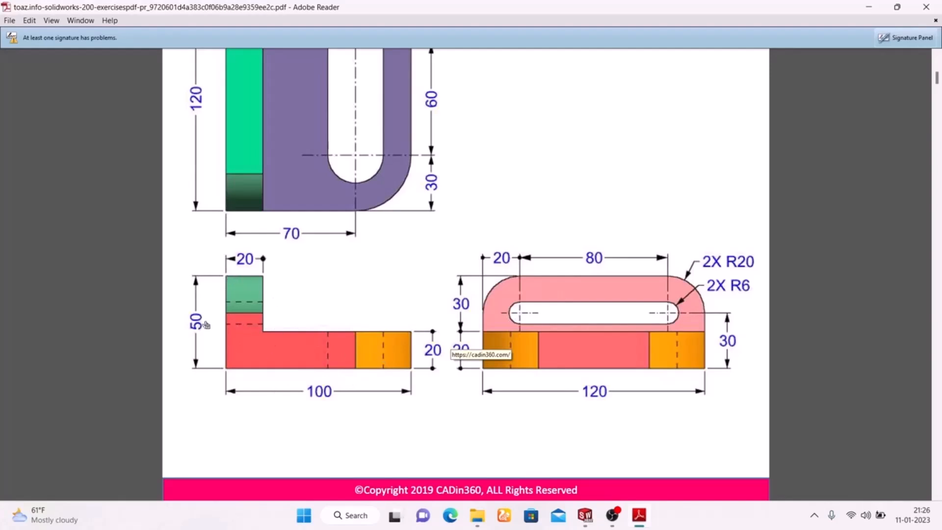
pyautogui.scroll(5, 207, 324)
pyautogui.scroll(-3, 221, 314)
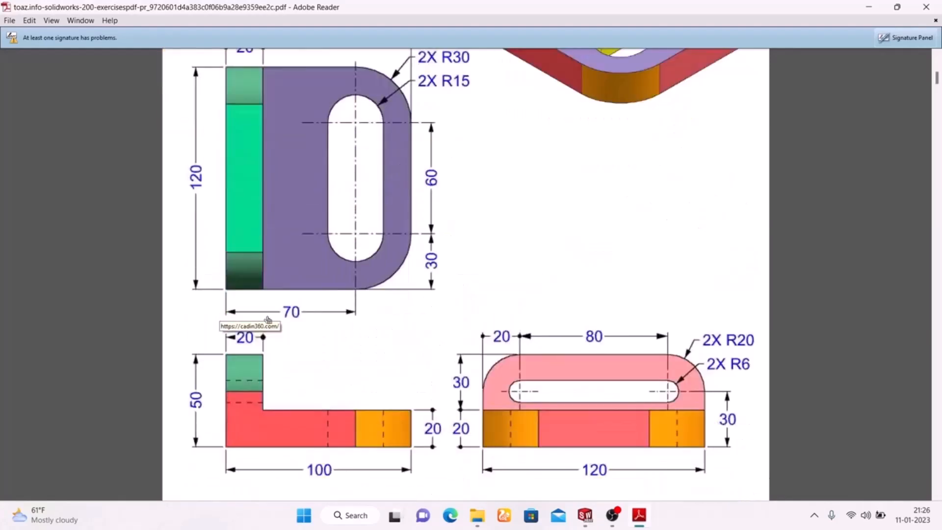
pyautogui.click(639, 514)
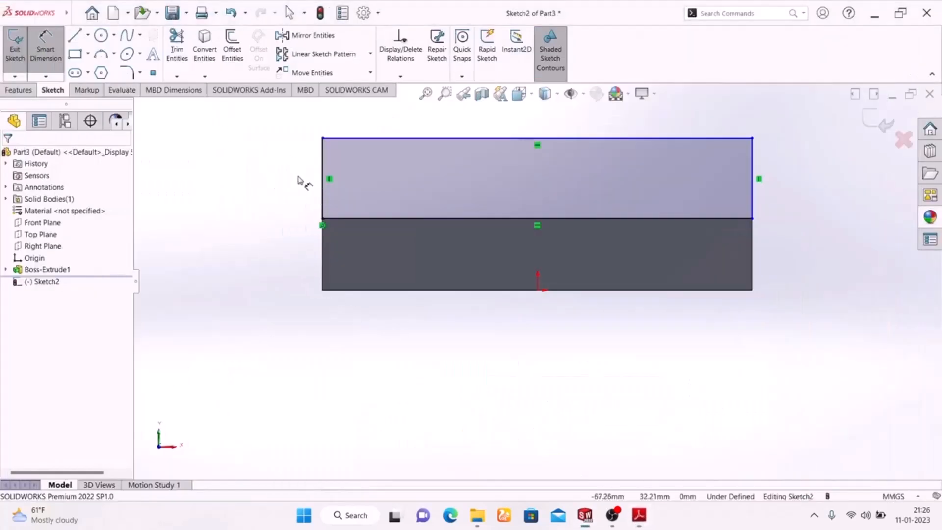
pyautogui.click(323, 198)
pyautogui.click(266, 177)
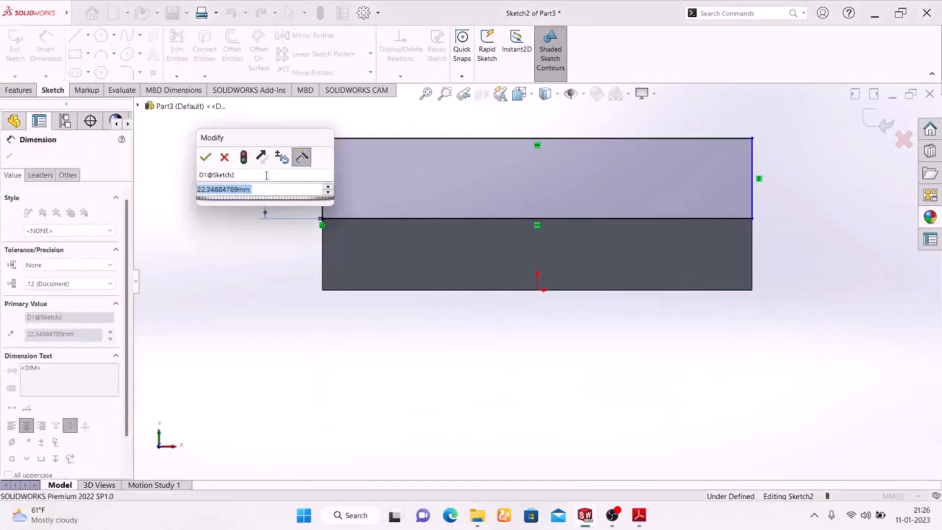
pyautogui.write('30')
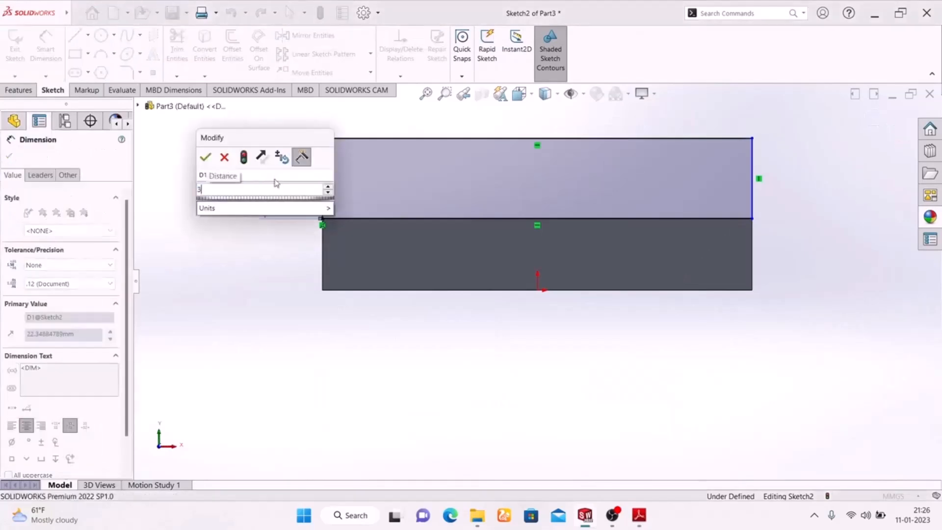
pyautogui.press('Return')
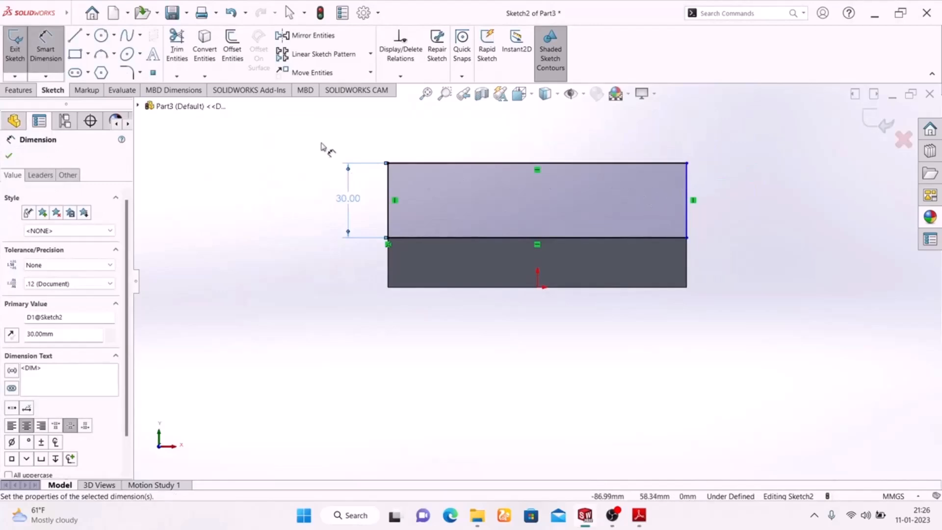
# Check the corner radius in the Exercise-02 drawing and round both upper corners of the upright's rectangle with 20 mm sketch fillets
pyautogui.click(126, 73)
pyautogui.click(639, 515)
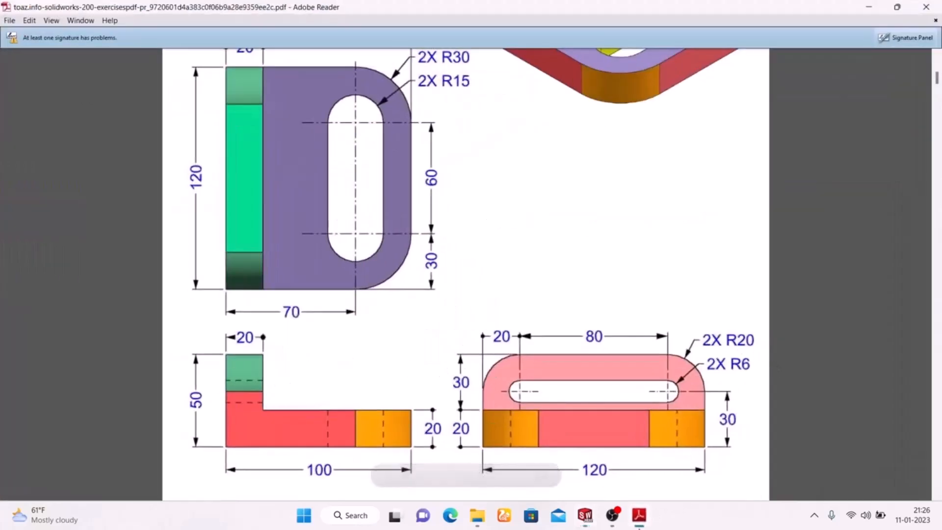
pyautogui.click(585, 515)
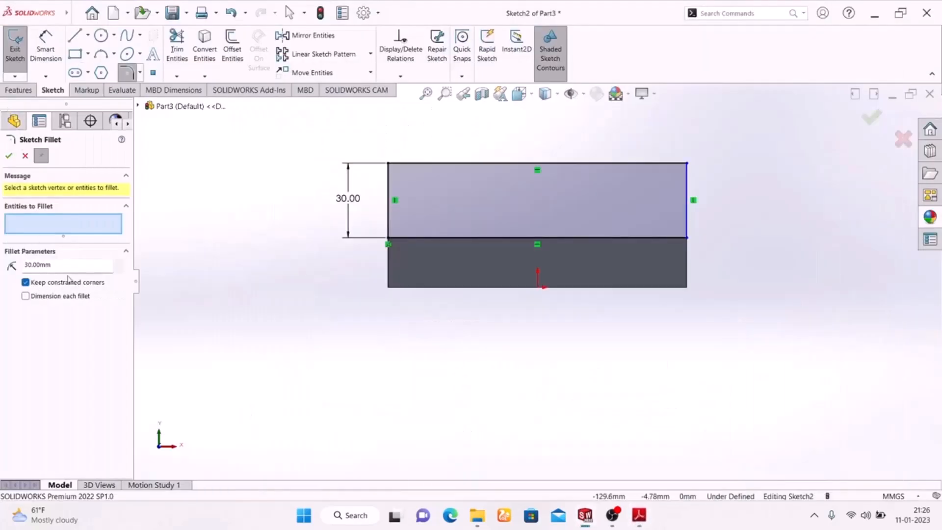
pyautogui.doubleClick(70, 265)
pyautogui.write('20')
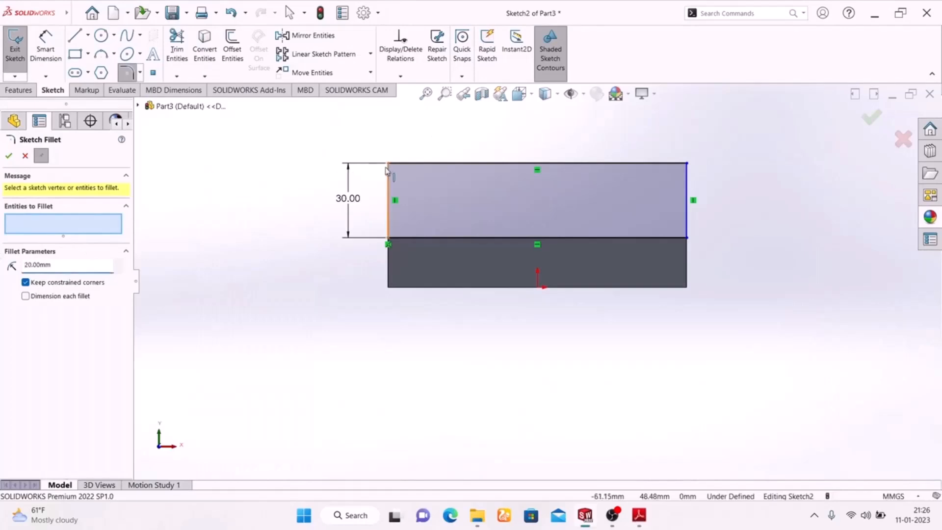
pyautogui.click(387, 164)
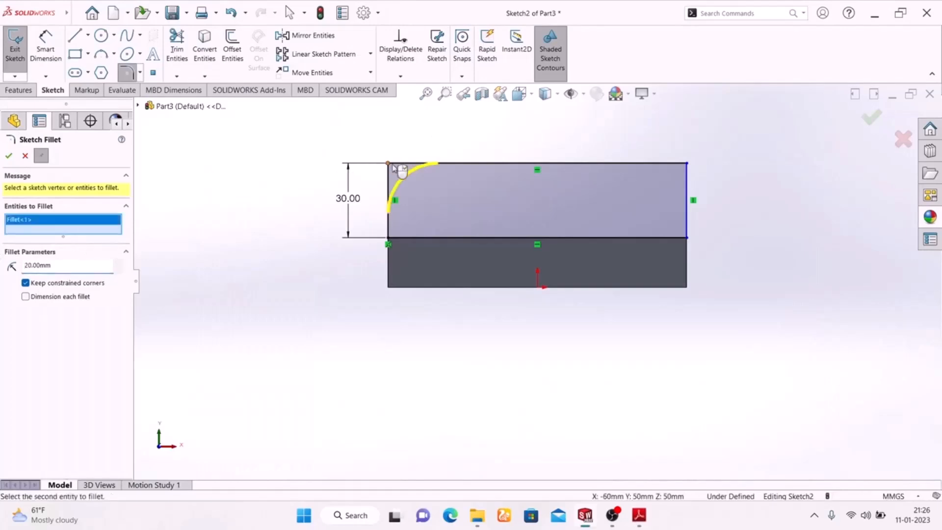
pyautogui.click(686, 165)
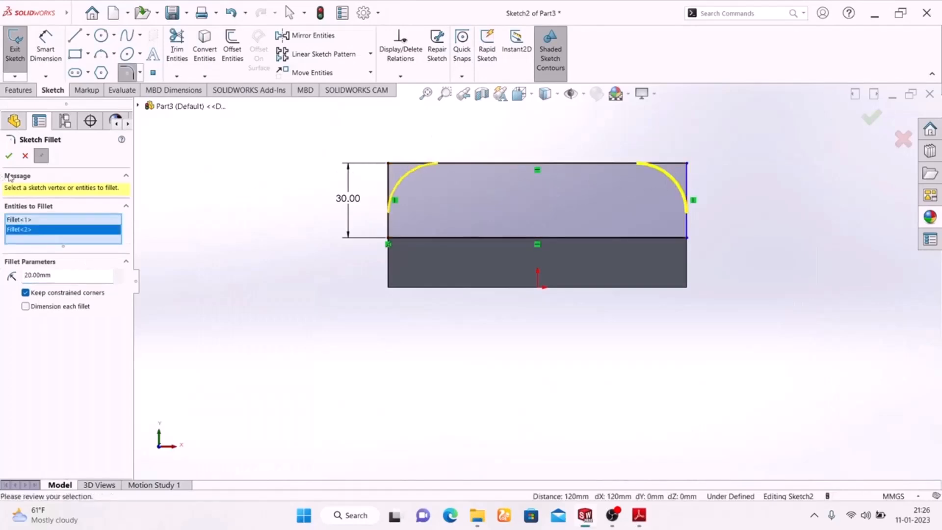
pyautogui.click(9, 155)
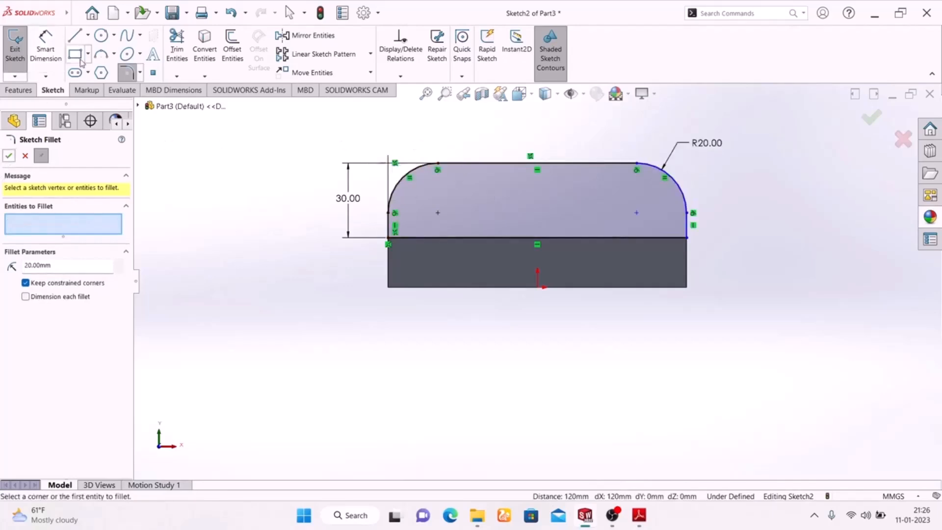
# Sketch a horizontal straight slot inside the upright profile, about 86 mm between centres and 11 mm wide, using the drawing as reference
pyautogui.click(75, 73)
pyautogui.moveTo(640, 515)
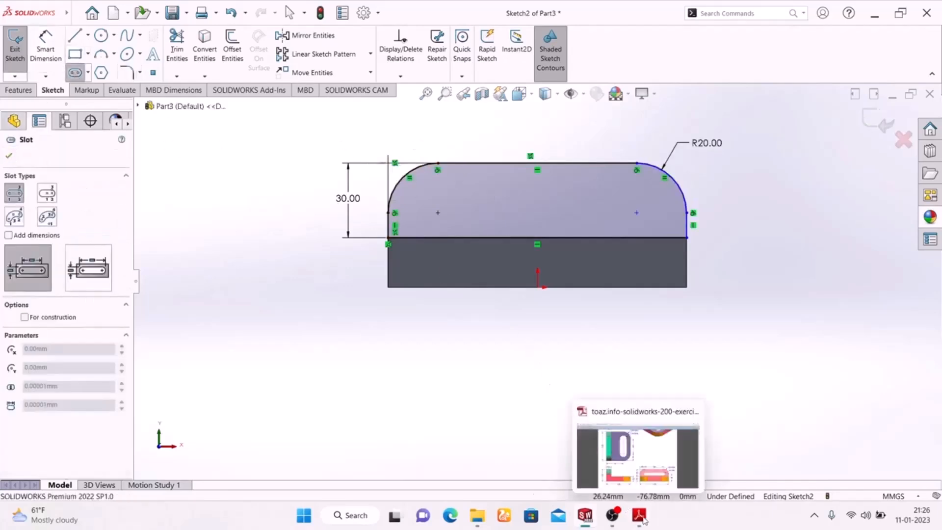
pyautogui.click(629, 457)
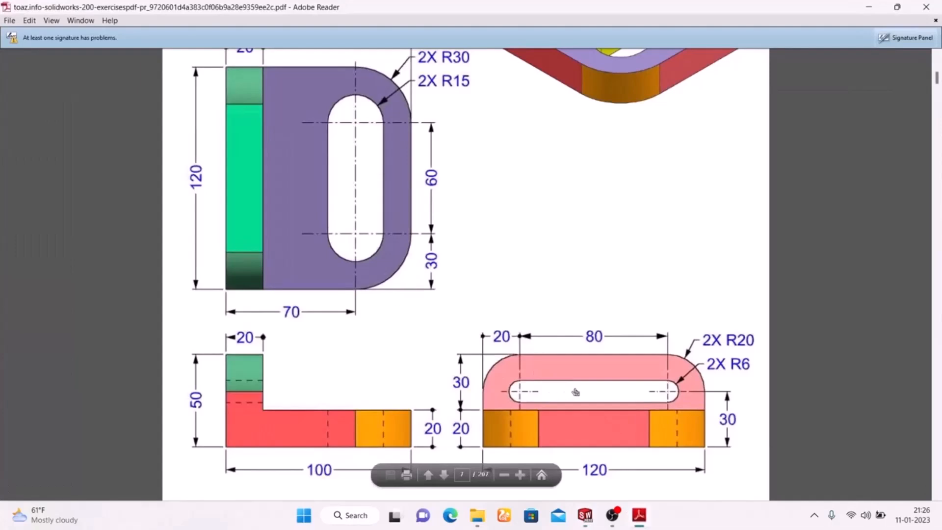
pyautogui.click(640, 520)
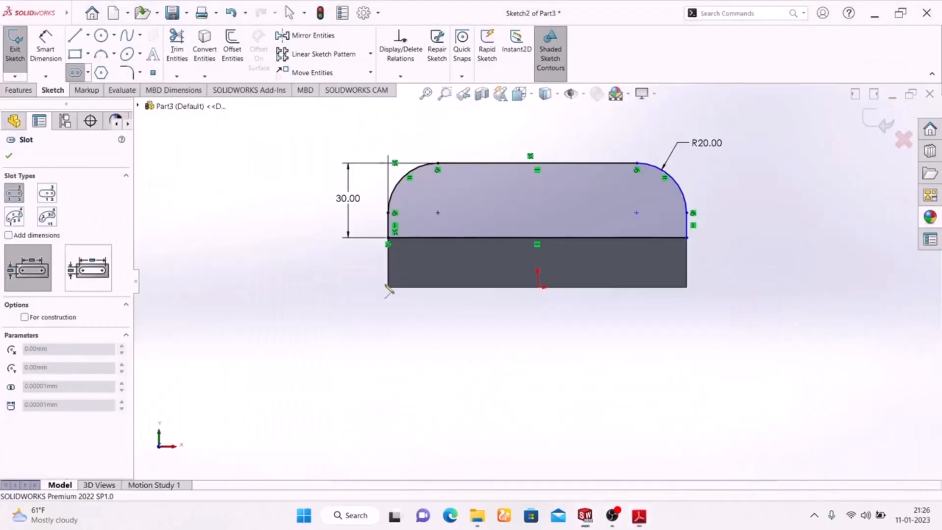
pyautogui.click(437, 212)
pyautogui.click(647, 210)
pyautogui.click(564, 222)
pyautogui.rightClick(754, 184)
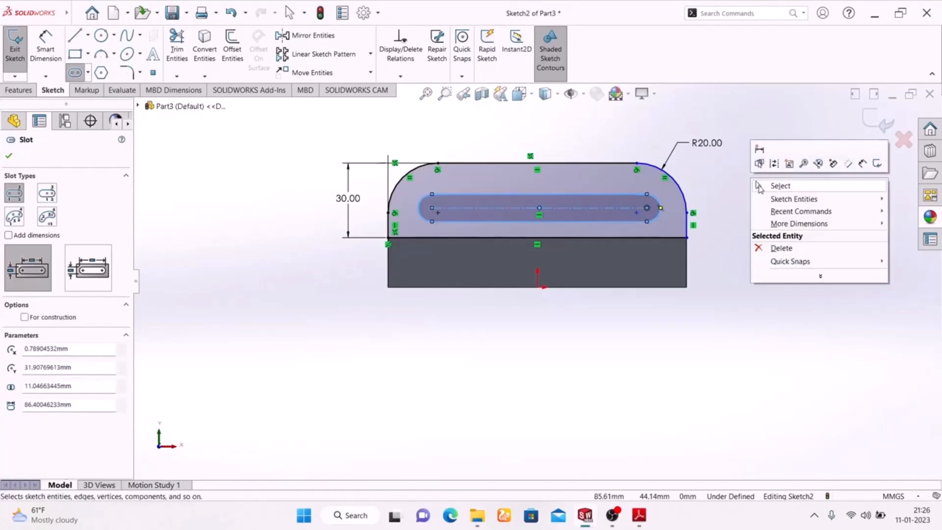
pyautogui.click(763, 187)
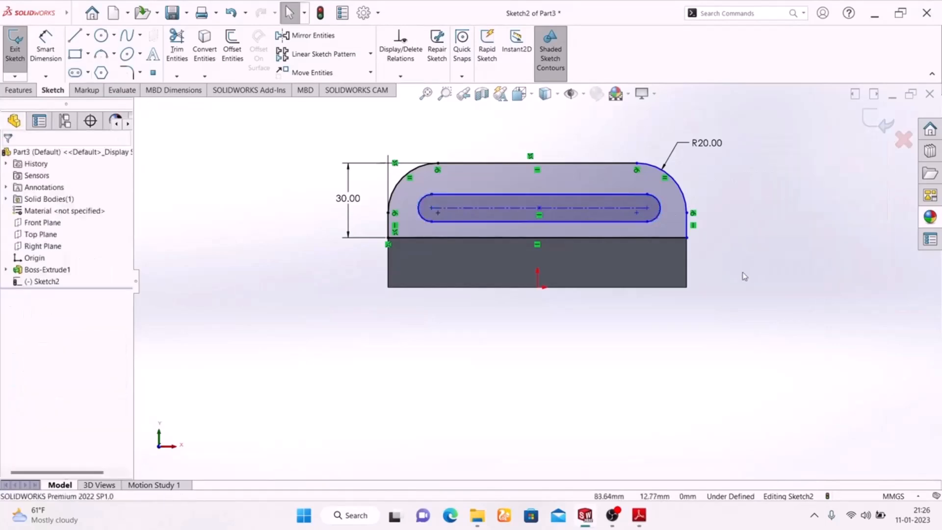
# Check the slot's length in the drawing and dimension its centre-to-centre distance as 80 mm above the profile
pyautogui.click(639, 515)
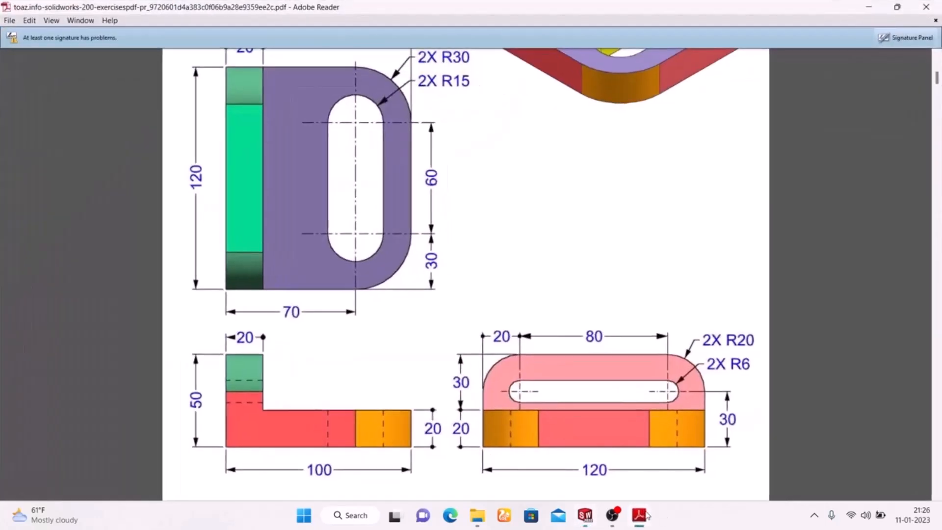
pyautogui.click(639, 515)
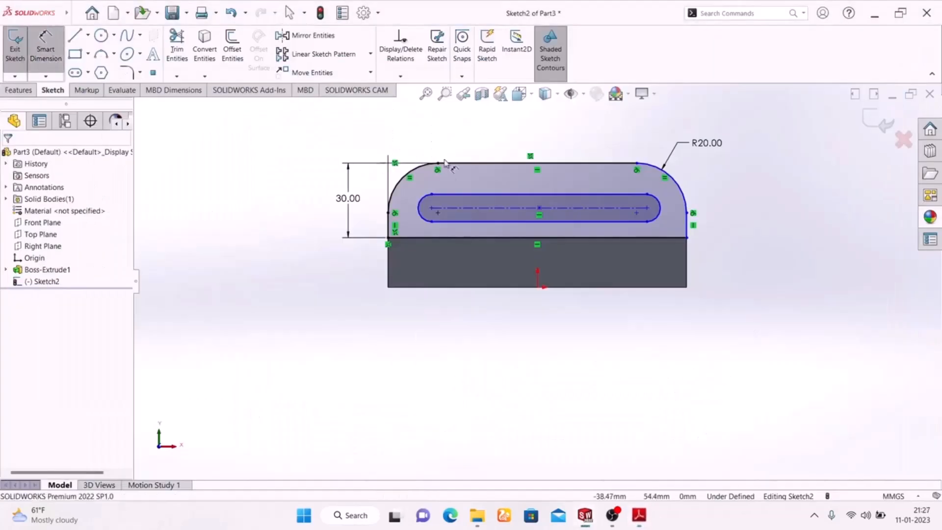
pyautogui.click(481, 212)
pyautogui.click(545, 126)
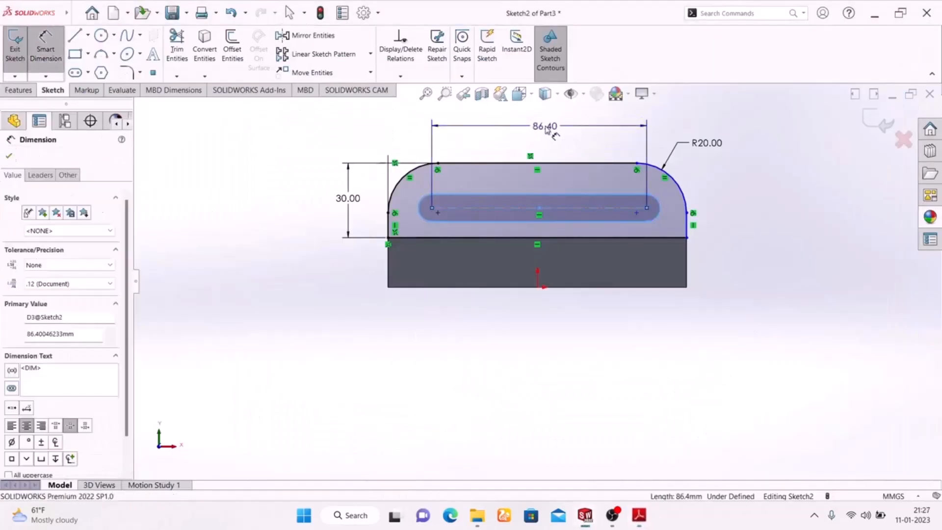
pyautogui.write('80')
pyautogui.press('Return')
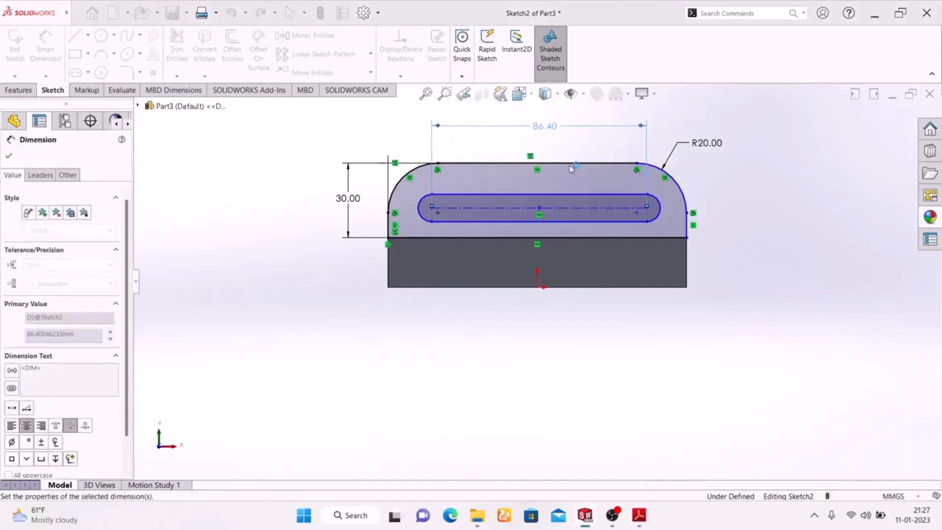
pyautogui.click(762, 220)
# Check the slot's end radius in the drawing and dimension the slot's rounded end as R6 mm
pyautogui.click(639, 517)
pyautogui.click(639, 518)
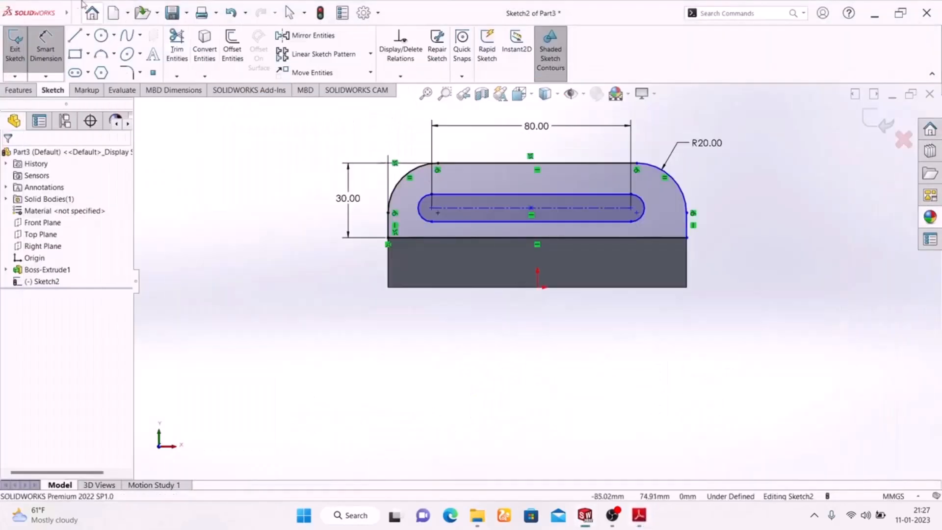
pyautogui.click(644, 209)
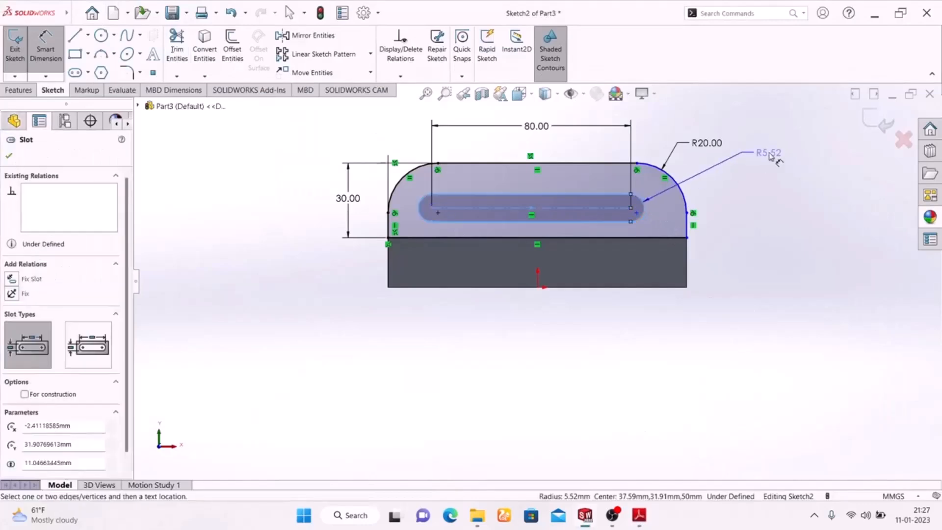
pyautogui.click(768, 153)
pyautogui.write('6')
pyautogui.press('Return')
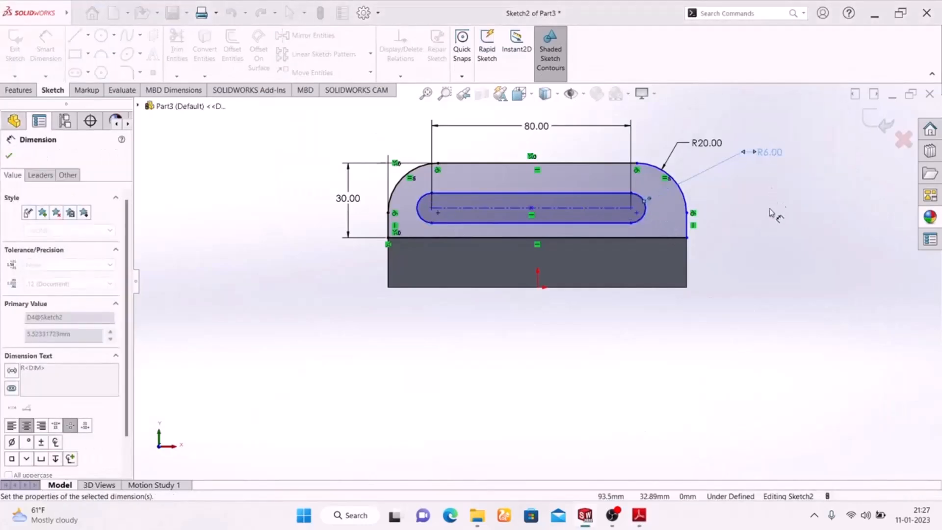
# Dimension the slot's left arc centre 20 mm from the upright's left side per the drawing, aligning the dimension with the 80 mm one
pyautogui.click(639, 518)
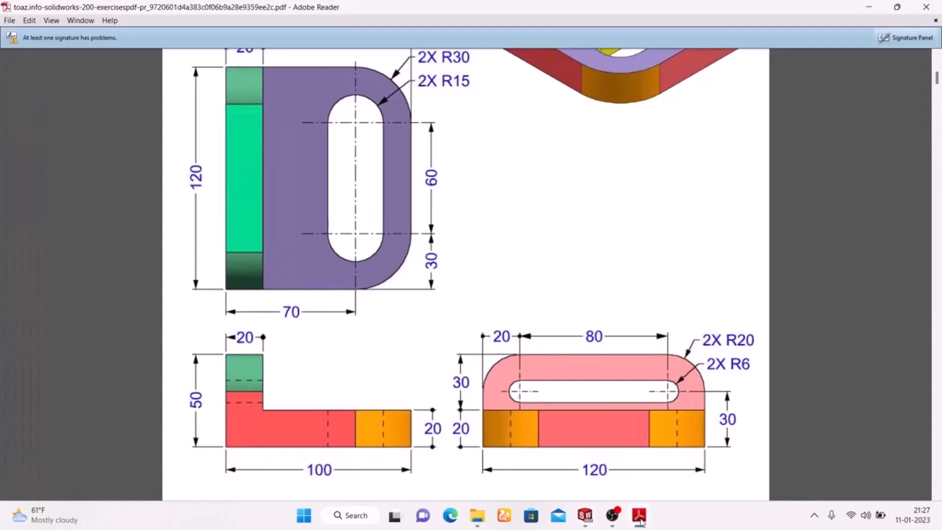
pyautogui.click(639, 518)
pyautogui.click(639, 517)
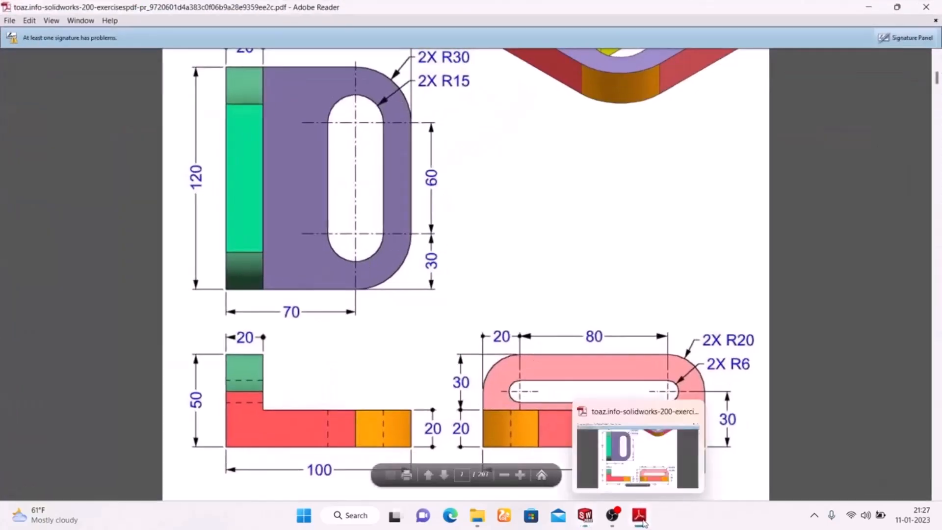
pyautogui.click(639, 515)
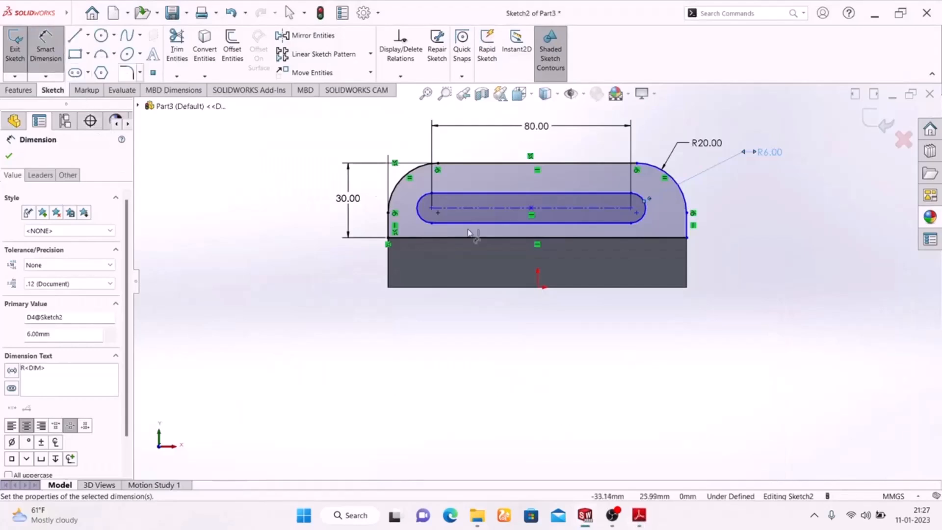
pyautogui.click(392, 227)
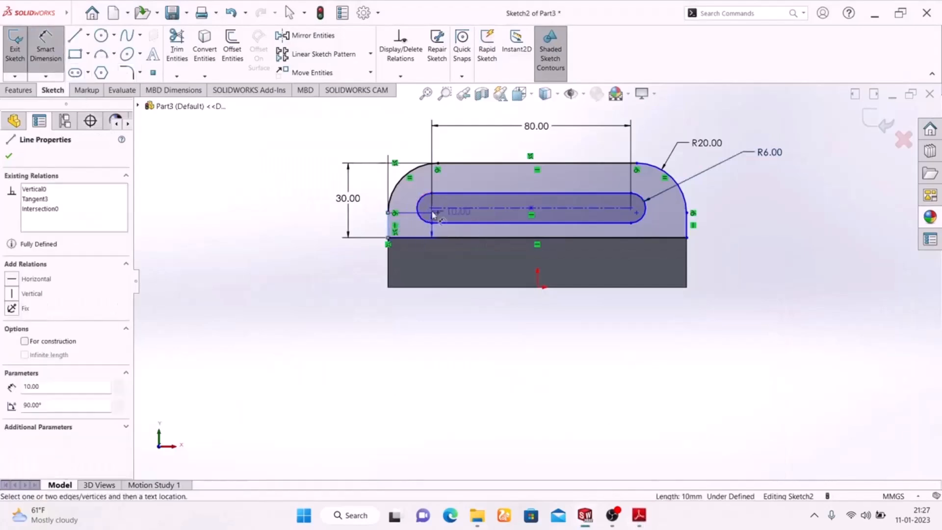
pyautogui.click(431, 208)
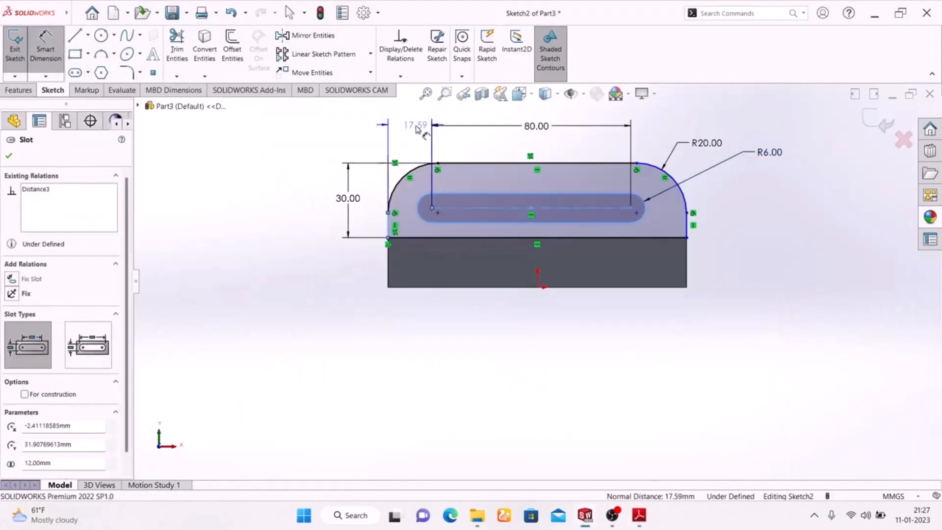
pyautogui.click(406, 137)
pyautogui.write('20')
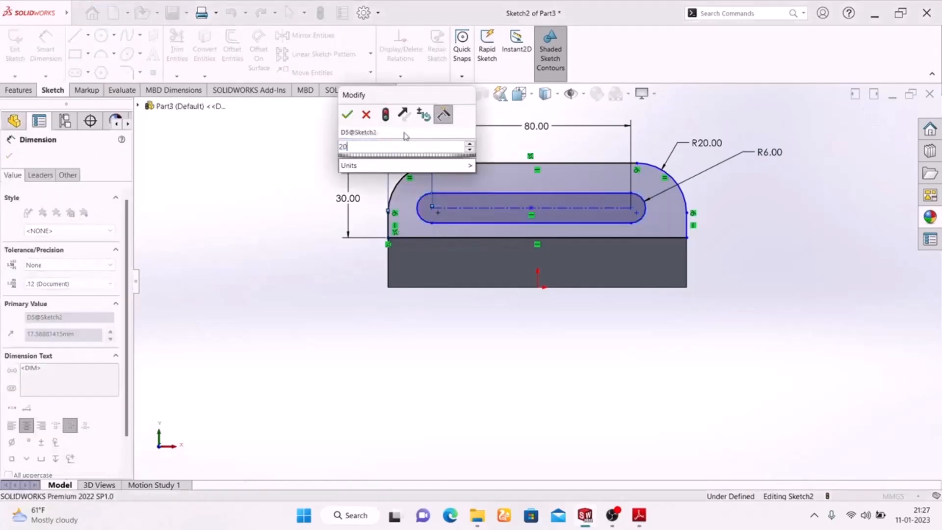
pyautogui.press('Return')
pyautogui.moveTo(412, 137); pyautogui.dragTo(413, 126)
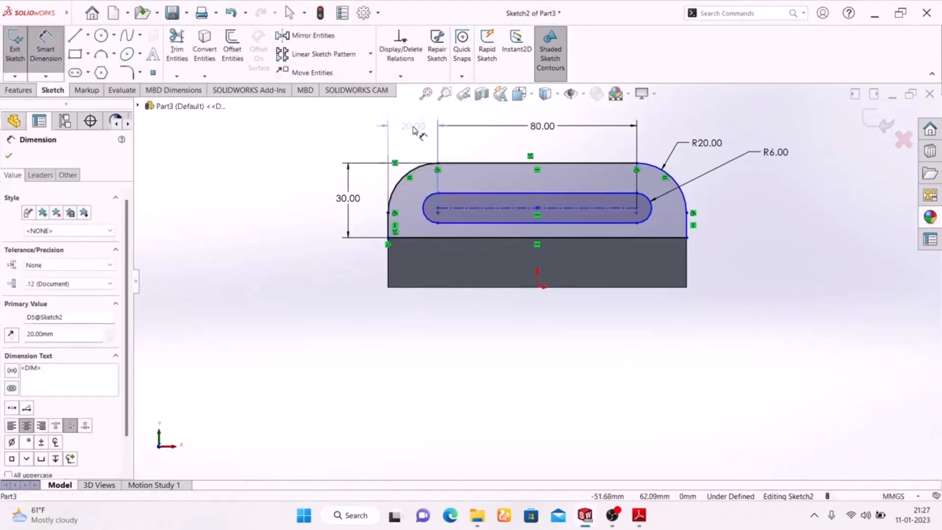
pyautogui.click(270, 232)
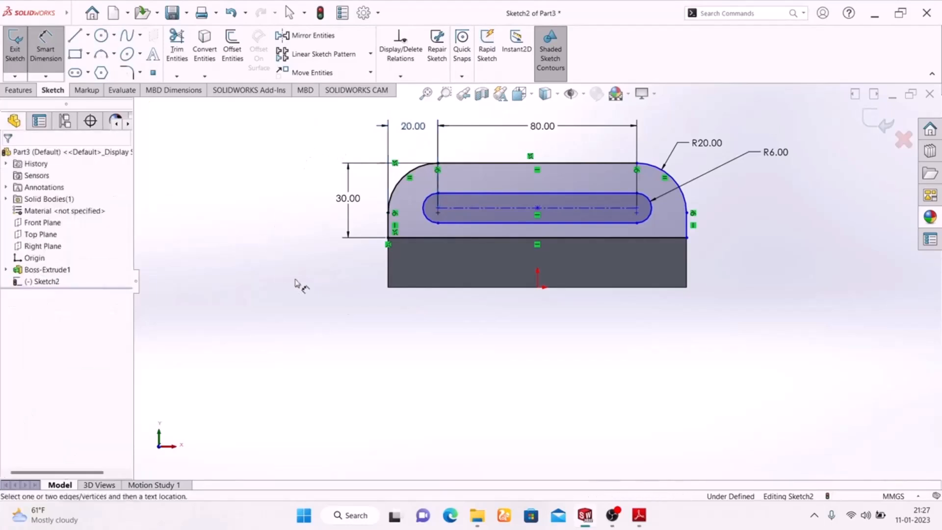
# Compare the upright profile with the Exercise-02 drawing, close the sketch and show the part in isometric view
pyautogui.click(638, 516)
pyautogui.click(638, 519)
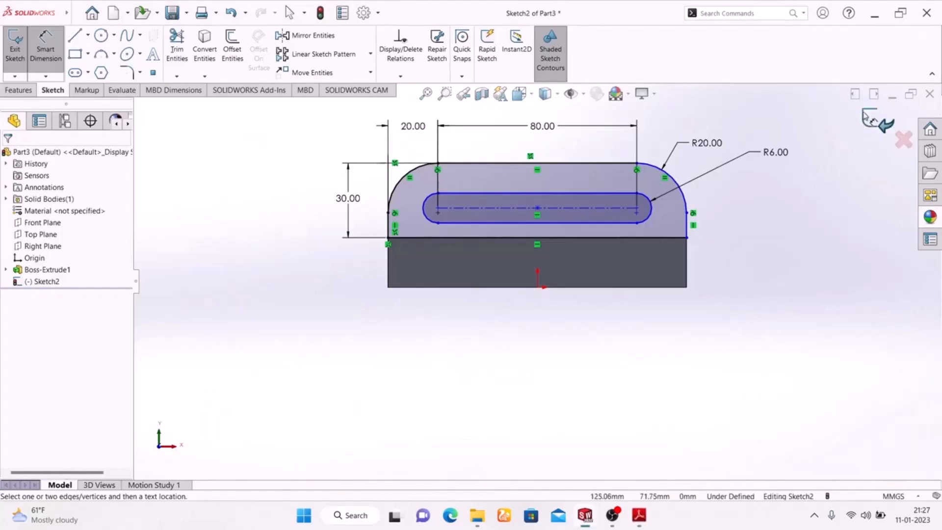
pyautogui.click(876, 122)
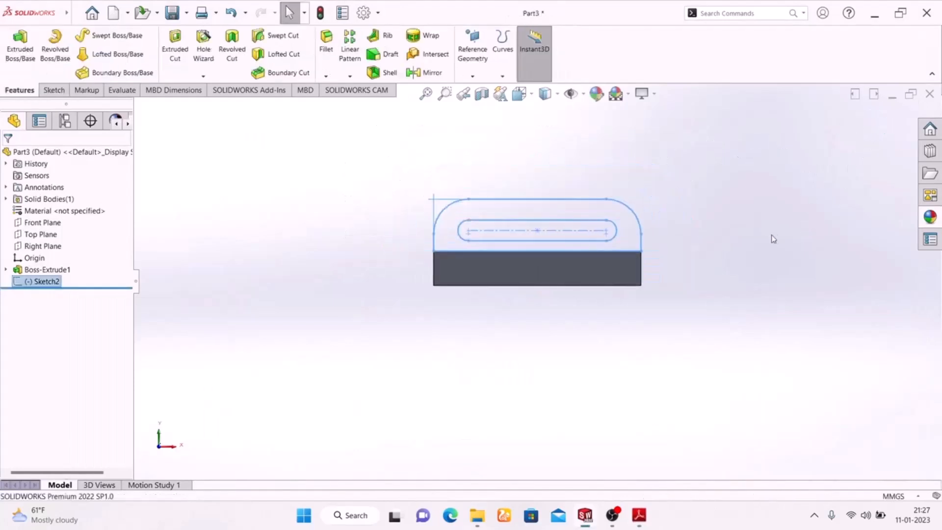
pyautogui.press('space')
pyautogui.click(890, 229)
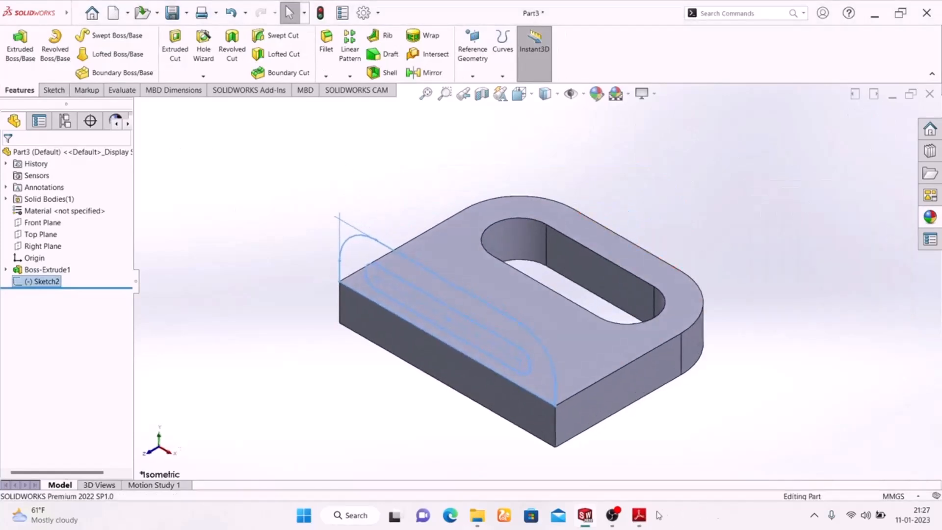
# Check the wall thickness in the drawing and extrude the upright profile 20 mm blind, reversed over the base, merging the result
pyautogui.click(634, 518)
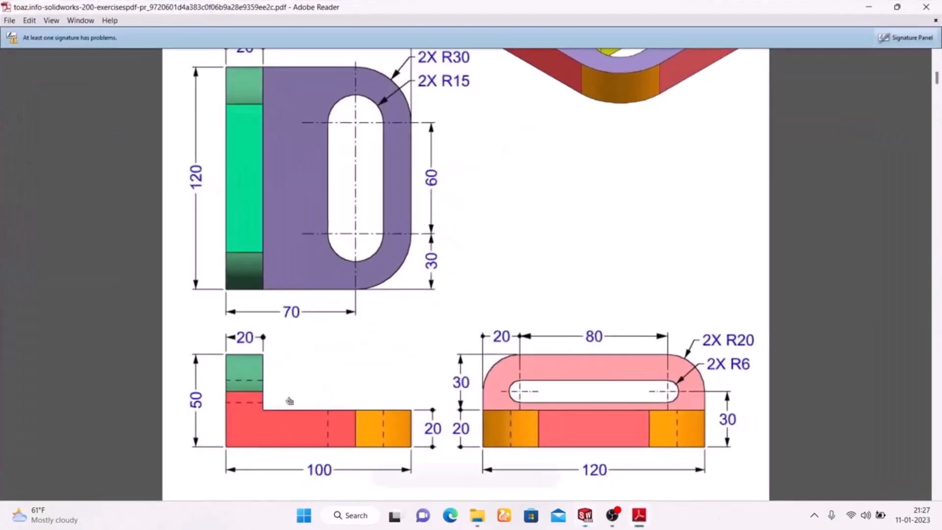
pyautogui.moveTo(519, 480)
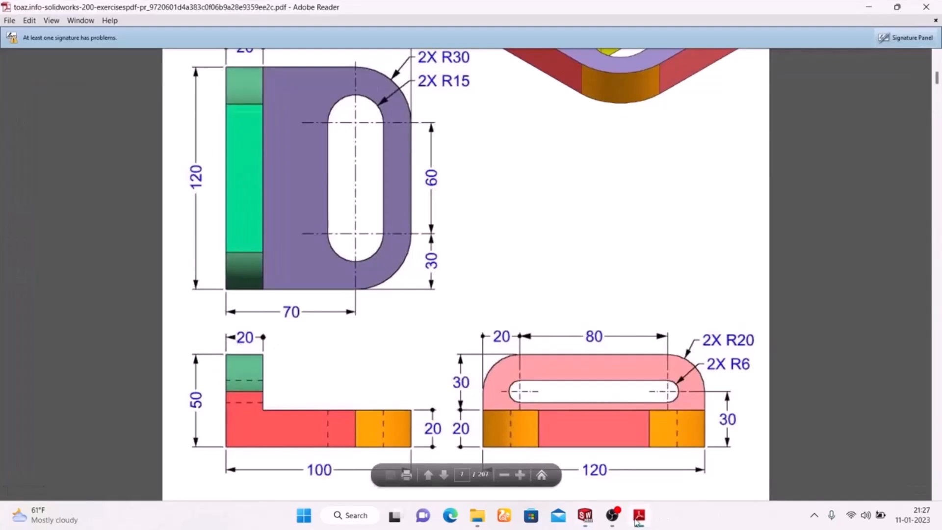
pyautogui.click(637, 516)
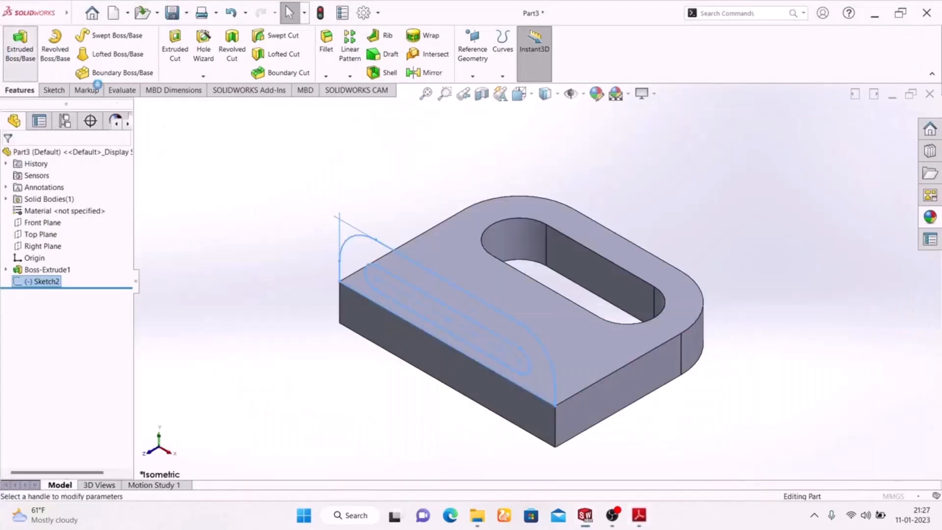
pyautogui.click(20, 47)
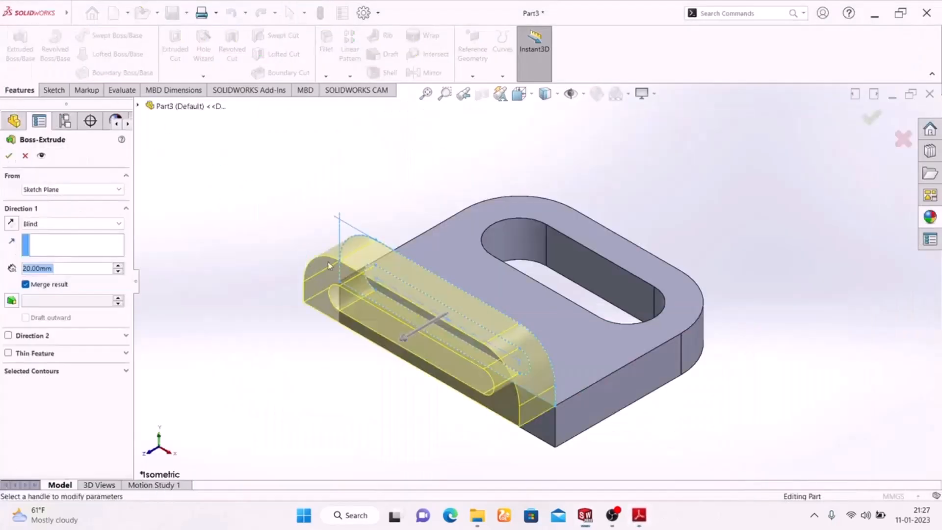
pyautogui.click(11, 224)
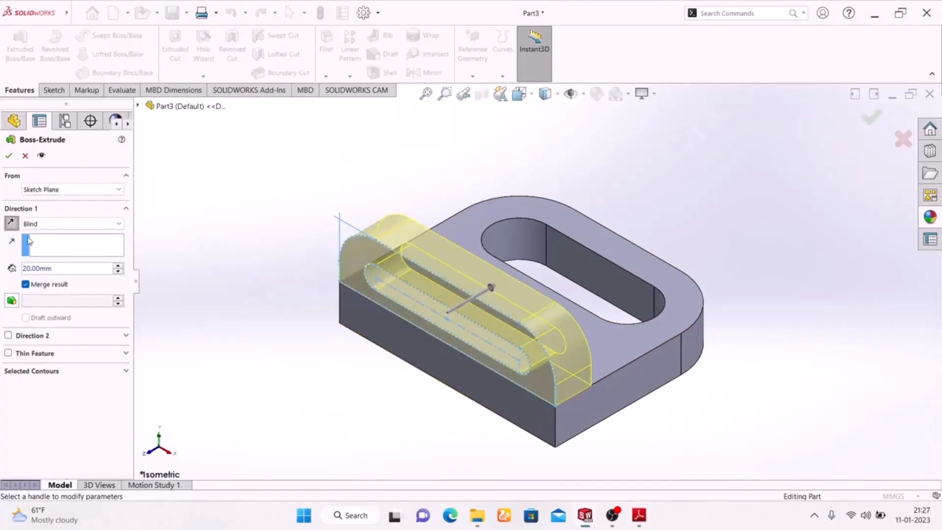
pyautogui.click(8, 157)
pyautogui.moveTo(250, 342); pyautogui.dragTo(157, 366, button='middle')
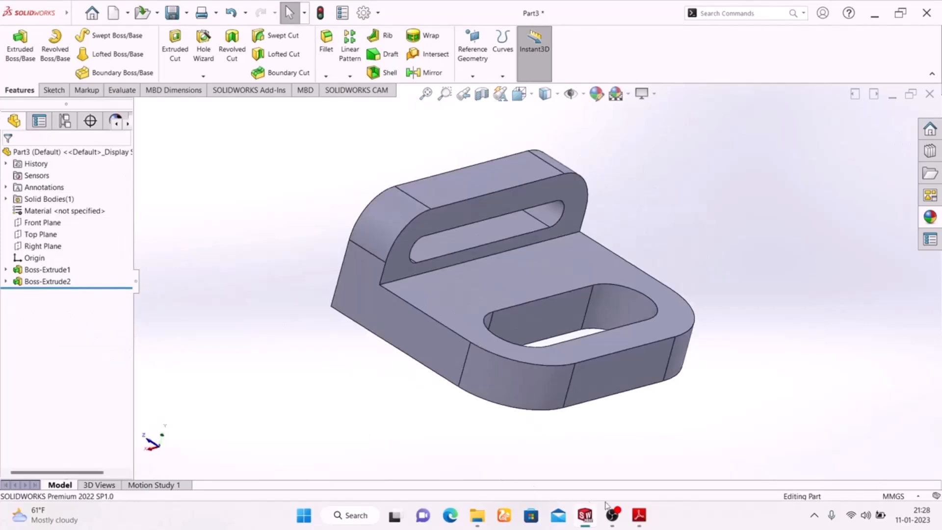
# Compare the finished bracket with the coloured isometric view of Exercise-02 in the Adobe Reader PDF
pyautogui.click(638, 515)
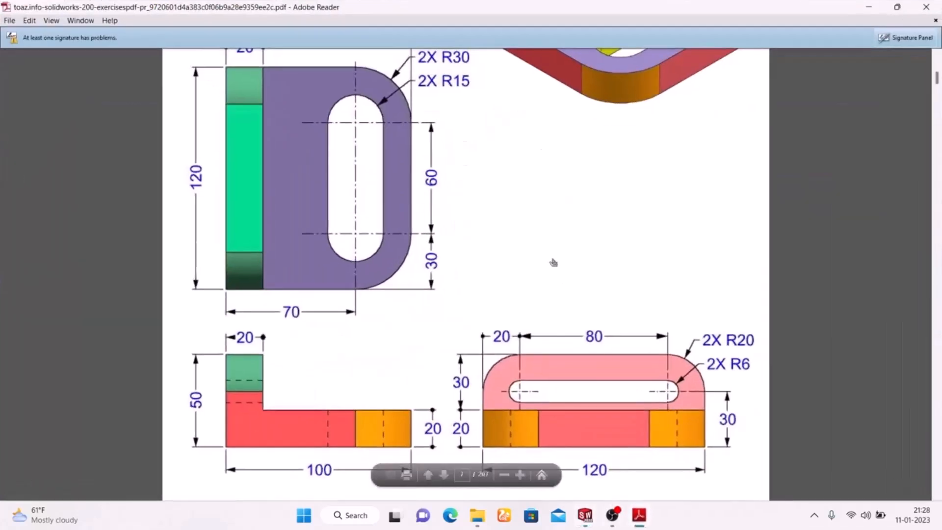
pyautogui.scroll(3, 553, 263)
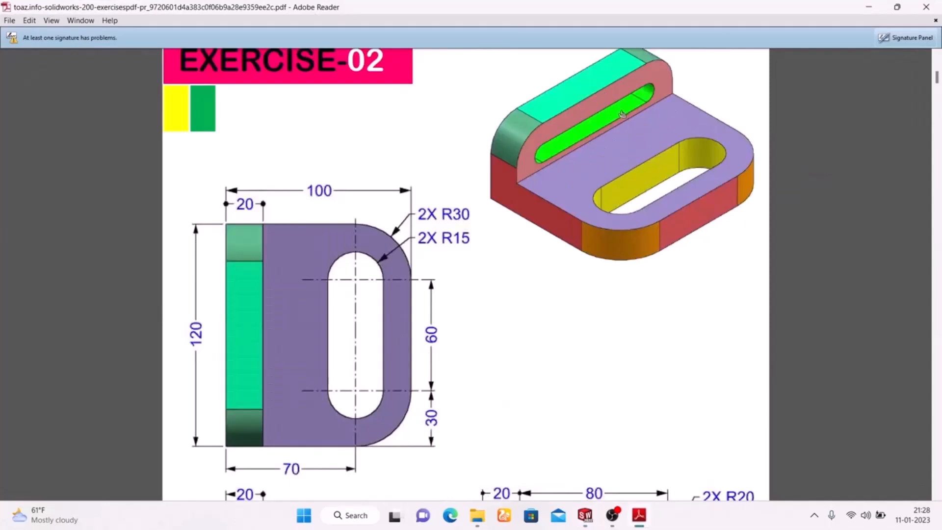
pyautogui.click(638, 514)
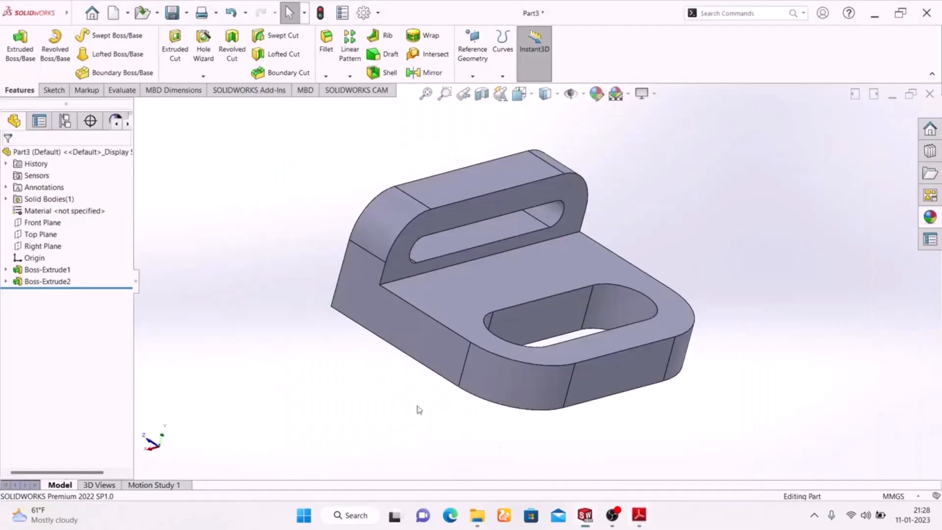
pyautogui.click(596, 93)
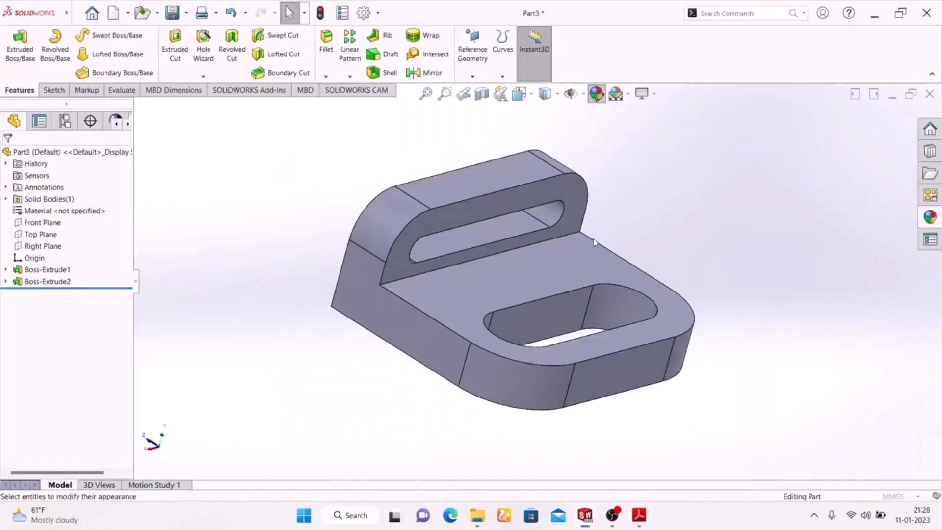
pyautogui.click(546, 315)
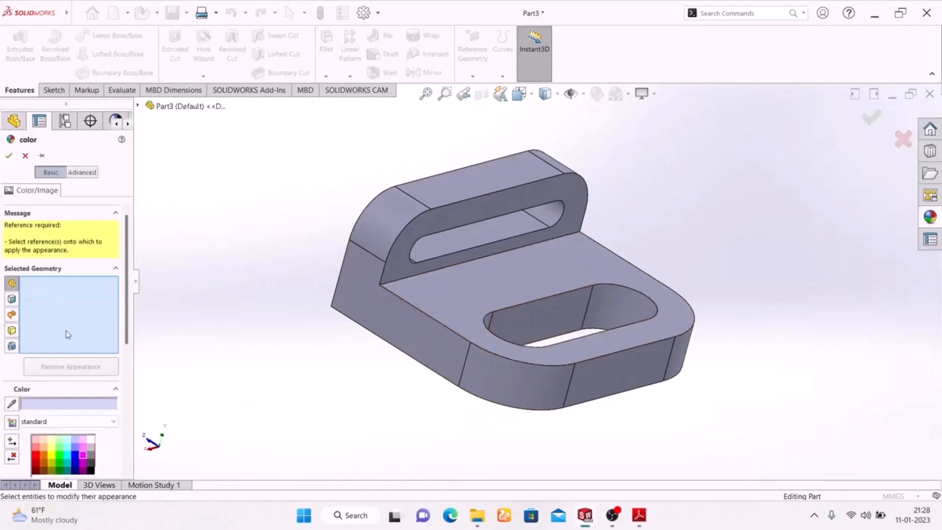
pyautogui.click(532, 314)
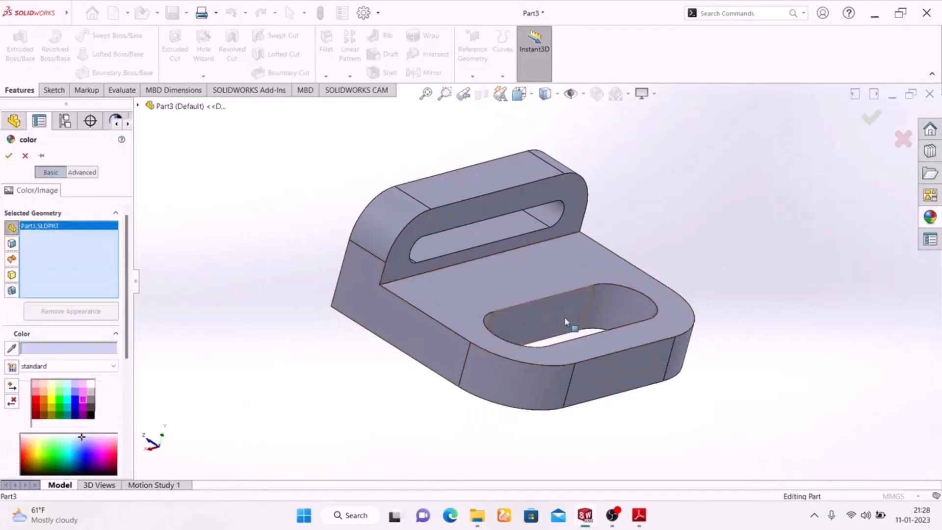
pyautogui.click(626, 308)
pyautogui.moveTo(289, 330); pyautogui.dragTo(470, 373, button='middle')
pyautogui.scroll(-2, 572, 299)
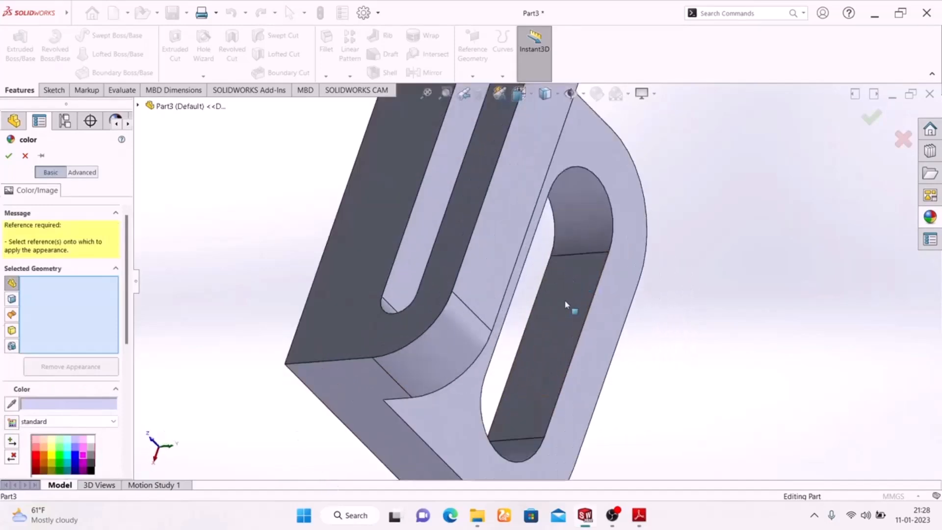
pyautogui.click(563, 331)
pyautogui.click(514, 453)
pyautogui.click(25, 156)
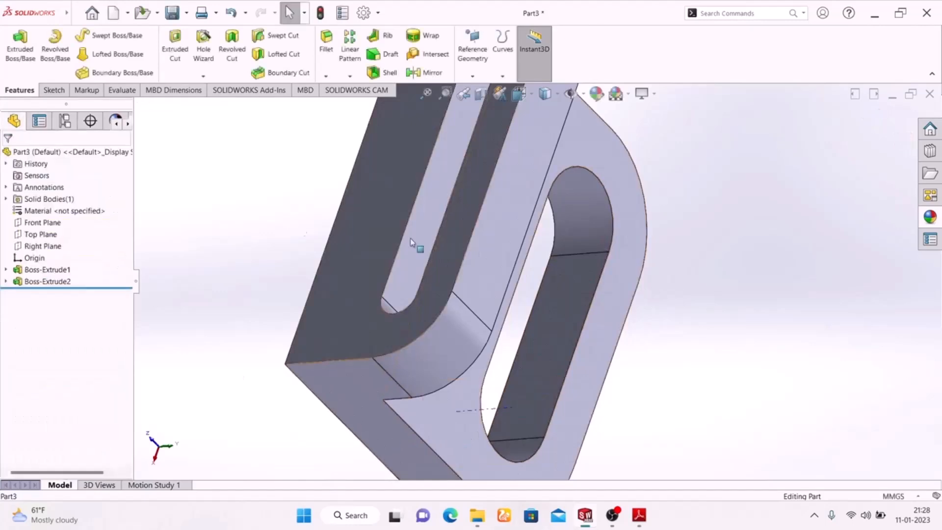
# Select all four inner faces of the base slot and all four of the upright's slot and colour them bright green
pyautogui.moveTo(690, 278); pyautogui.dragTo(534, 278, button='middle')
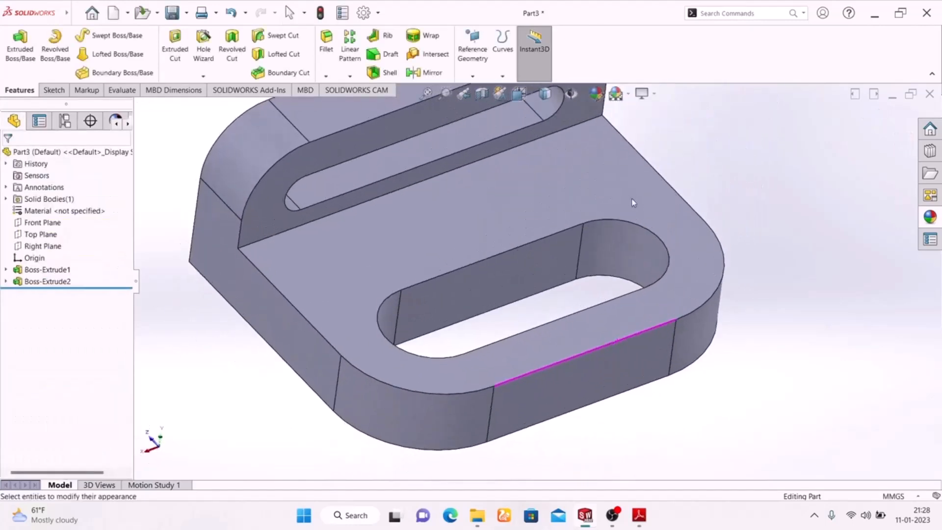
pyautogui.click(535, 277)
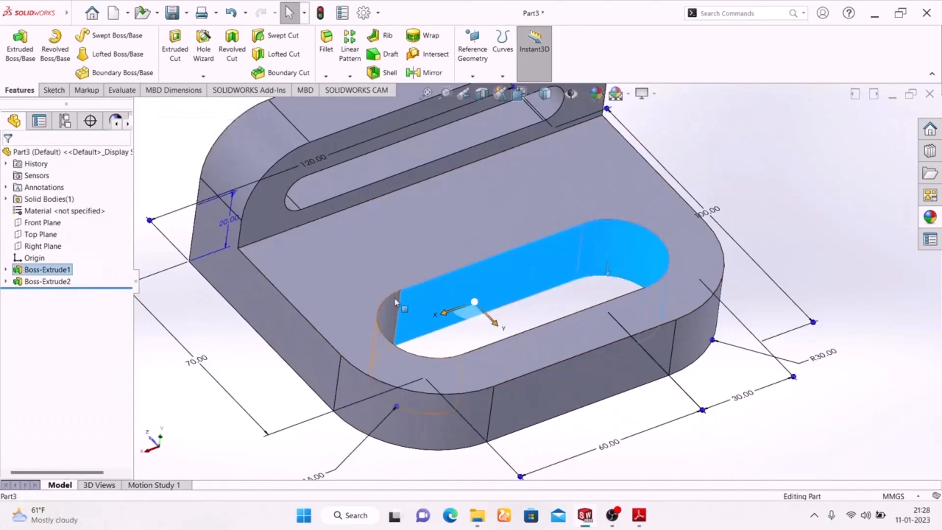
pyautogui.keyDown('ctrl'); pyautogui.click(387, 308); pyautogui.keyUp('ctrl')
pyautogui.moveTo(479, 288); pyautogui.dragTo(540, 333, button='middle')
pyautogui.click(559, 330)
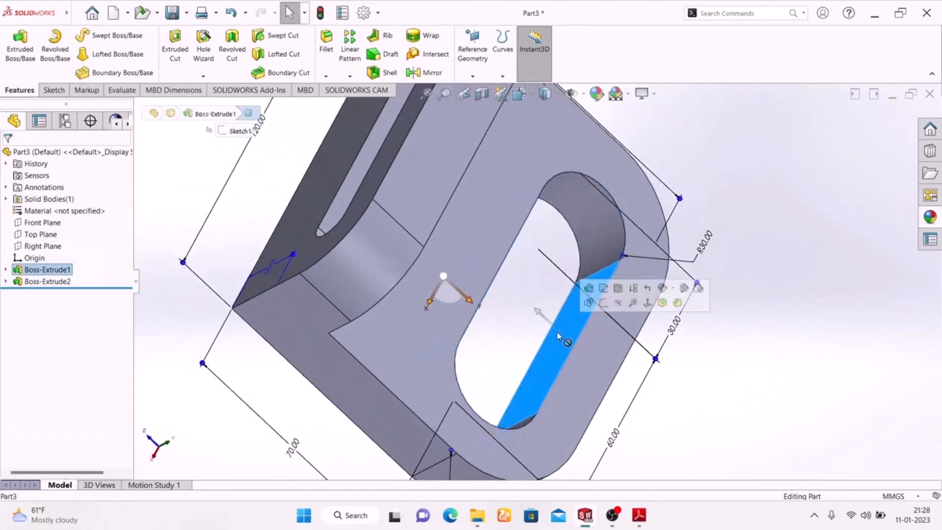
pyautogui.click(587, 245)
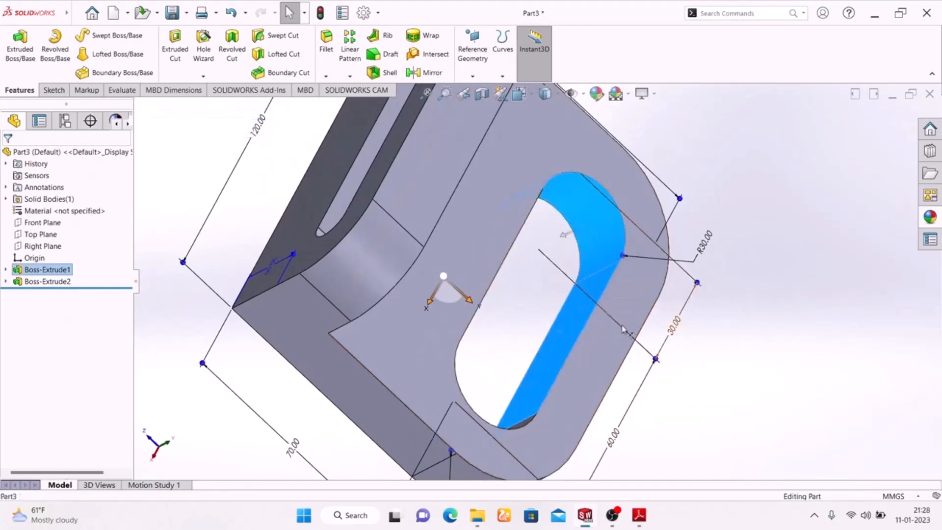
pyautogui.moveTo(737, 373); pyautogui.dragTo(491, 255, button='middle')
pyautogui.keyDown('ctrl'); pyautogui.click(463, 258); pyautogui.keyUp('ctrl')
pyautogui.keyDown('ctrl'); pyautogui.click(383, 283); pyautogui.keyUp('ctrl')
pyautogui.scroll(3, 506, 302)
pyautogui.scroll(-5, 517, 212)
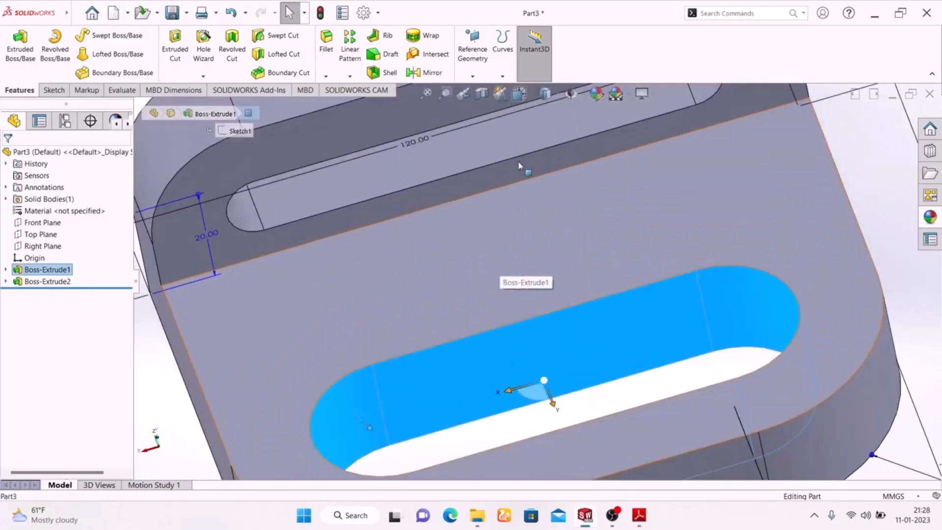
pyautogui.keyDown('ctrl'); pyautogui.click(454, 146); pyautogui.keyUp('ctrl')
pyautogui.scroll(3, 473, 224)
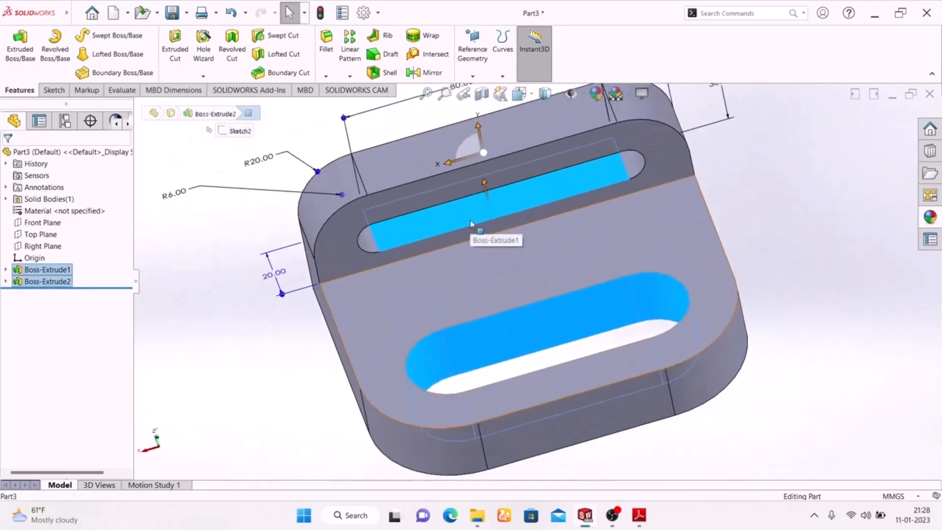
pyautogui.keyDown('ctrl'); pyautogui.click(627, 167); pyautogui.keyUp('ctrl')
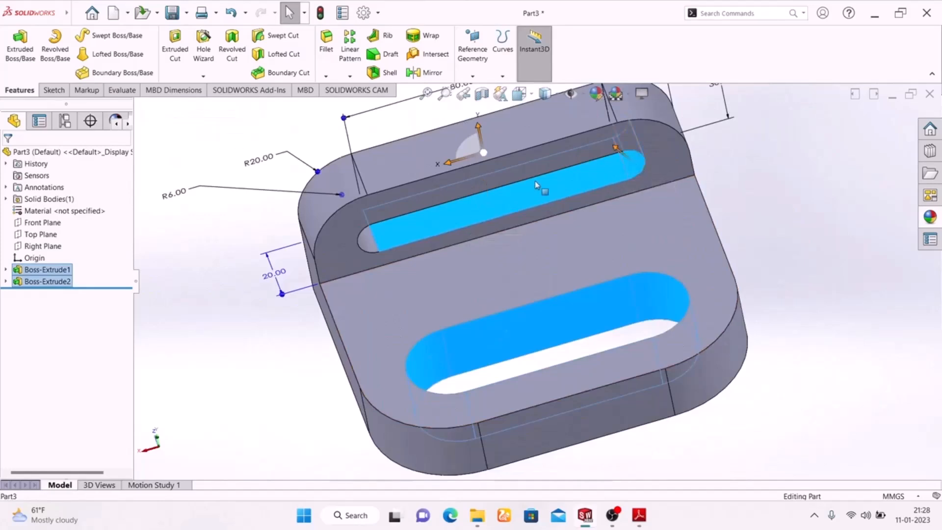
pyautogui.keyDown('ctrl'); pyautogui.click(369, 240); pyautogui.keyUp('ctrl')
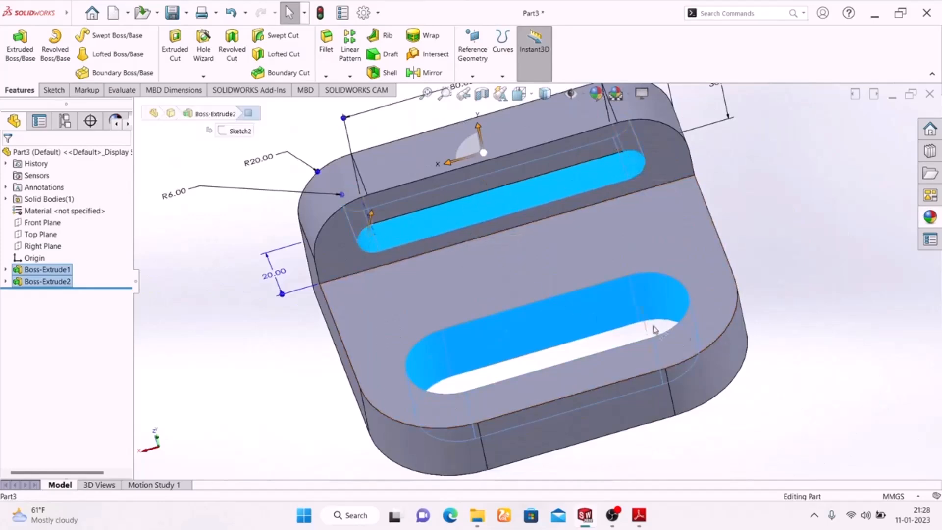
pyautogui.moveTo(804, 270); pyautogui.dragTo(633, 165, button='middle')
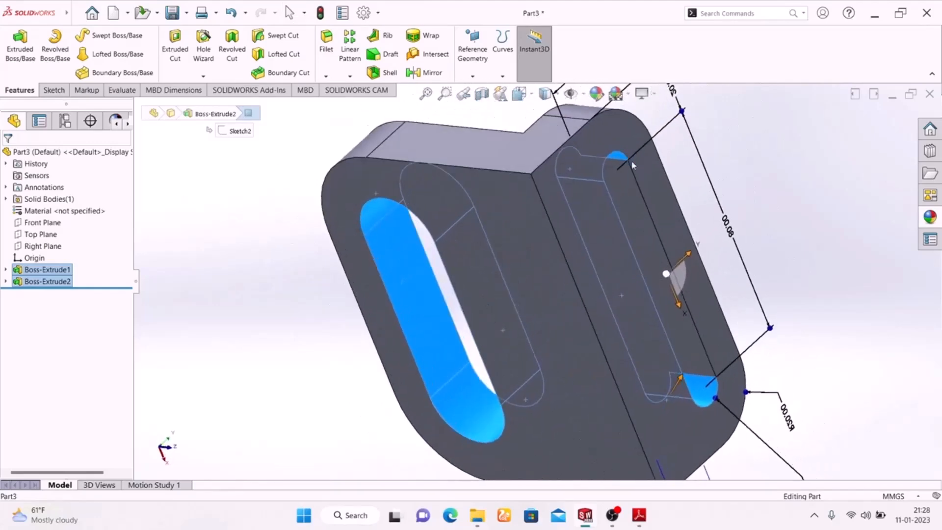
pyautogui.keyDown('ctrl'); pyautogui.click(686, 346); pyautogui.keyUp('ctrl')
pyautogui.moveTo(285, 232); pyautogui.dragTo(486, 434, button='middle')
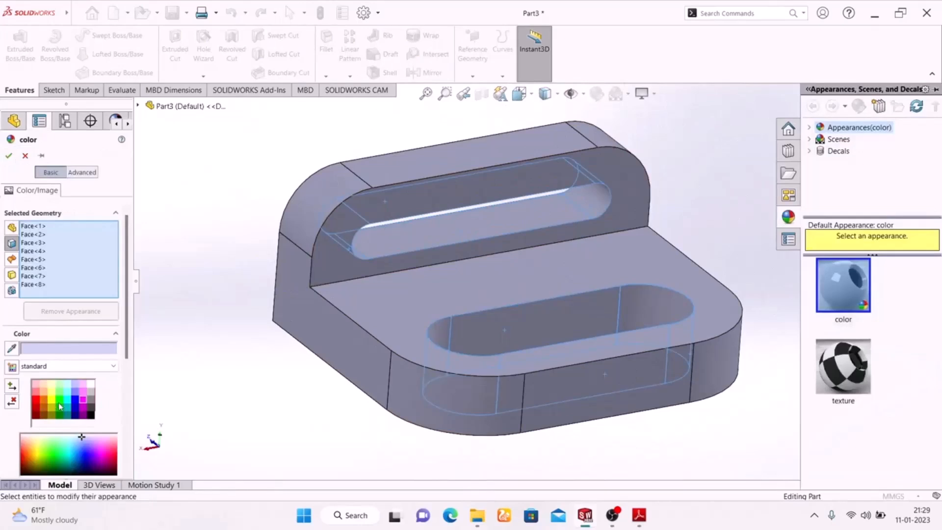
pyautogui.click(60, 402)
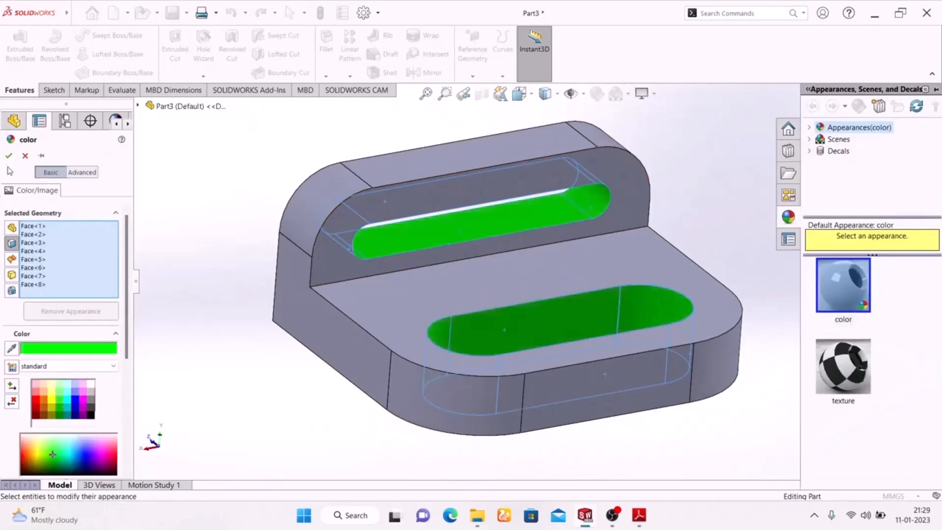
pyautogui.click(6, 155)
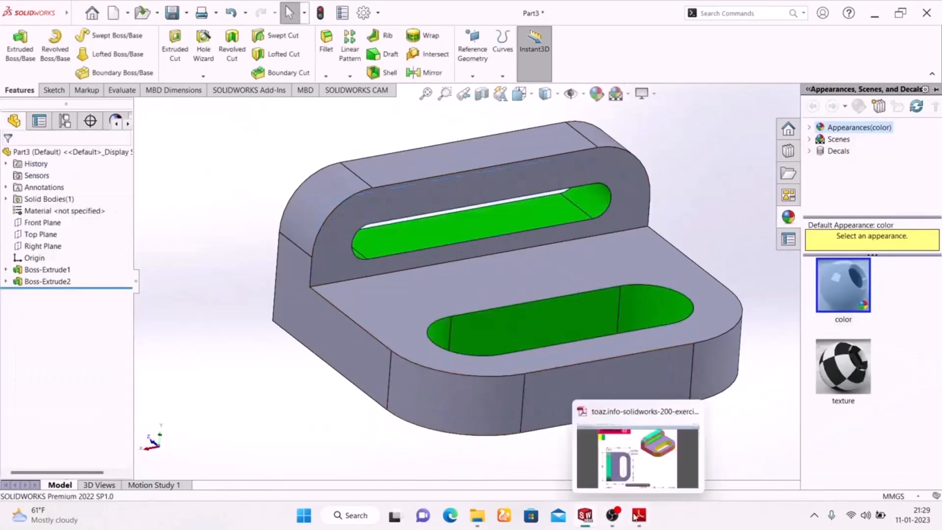
# Check the face colours in the Exercise-02 drawing and colour the base's two flat side faces and flat front face red
pyautogui.click(639, 515)
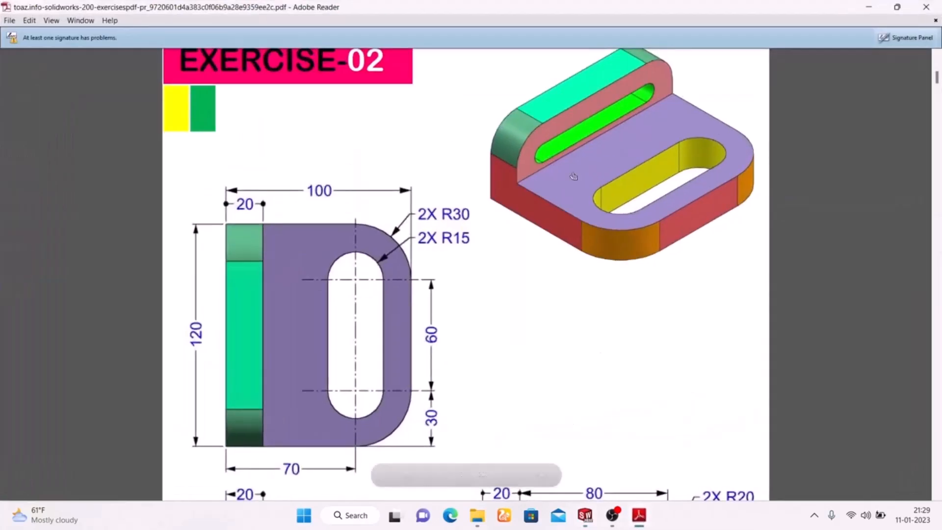
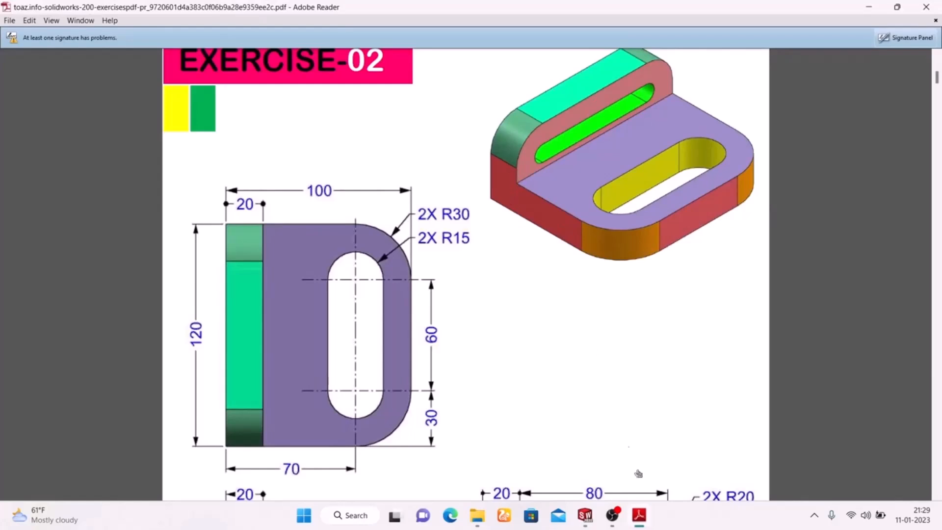
pyautogui.click(639, 515)
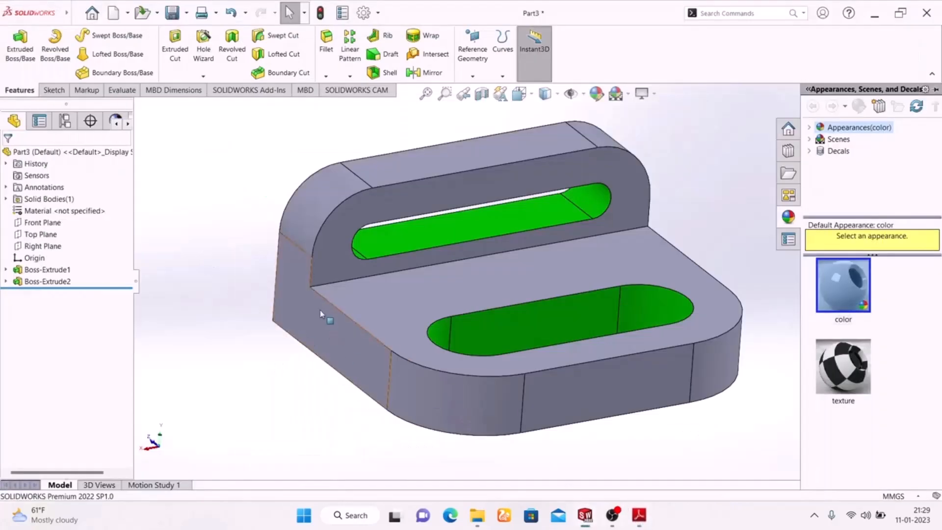
pyautogui.click(301, 310)
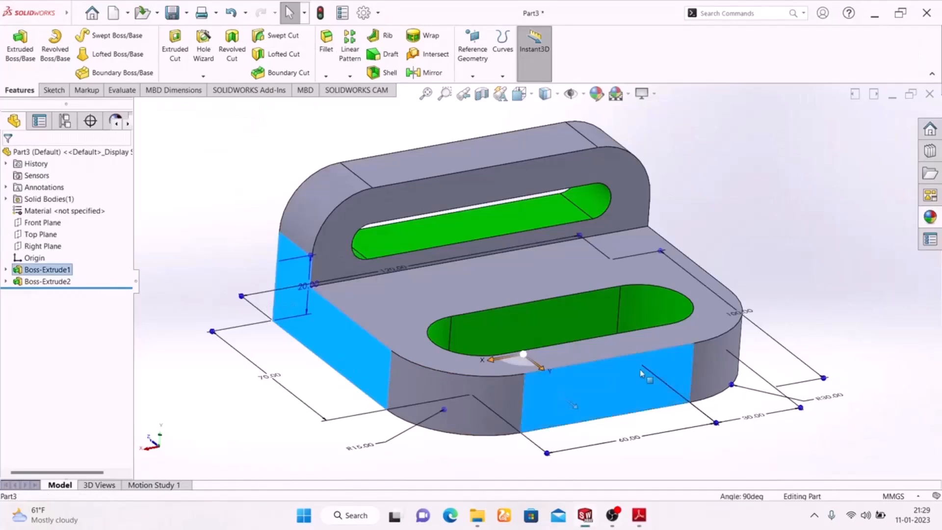
pyautogui.moveTo(810, 275); pyautogui.dragTo(375, 255, button='middle')
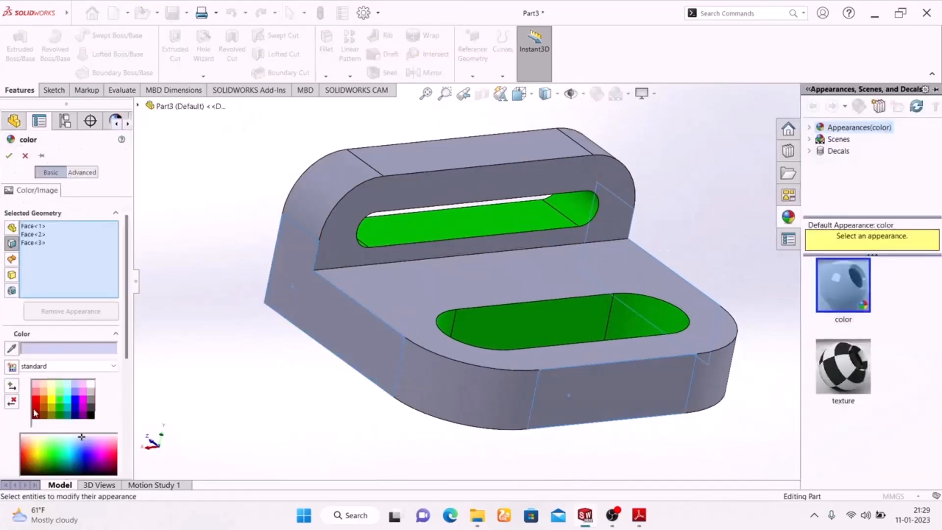
pyautogui.click(37, 404)
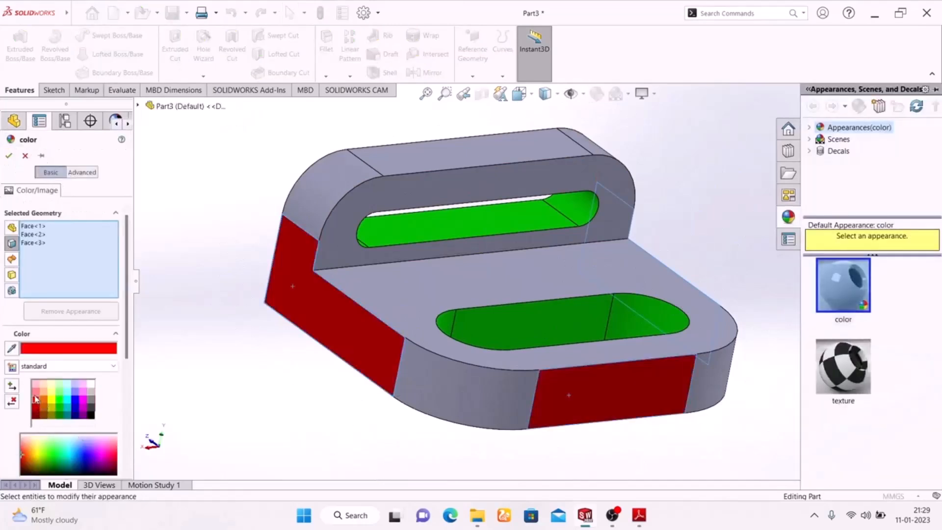
pyautogui.click(35, 392)
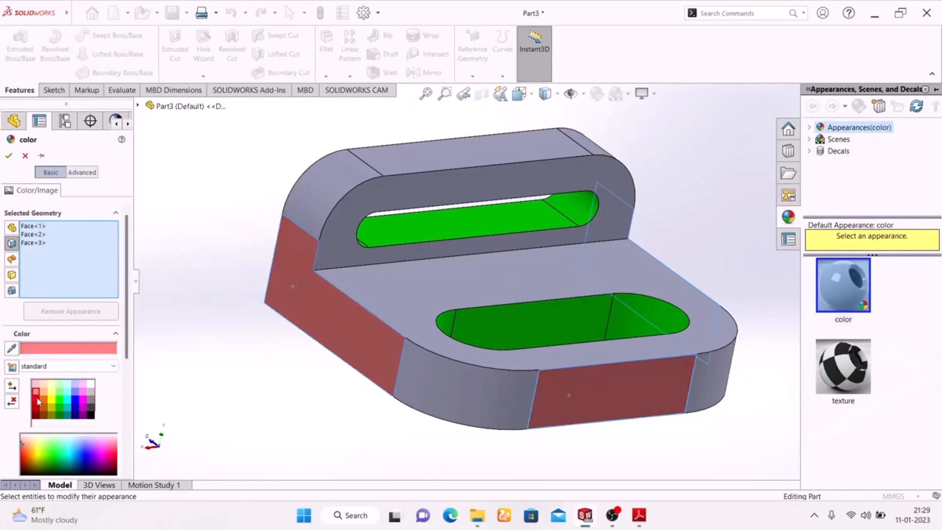
pyautogui.click(38, 402)
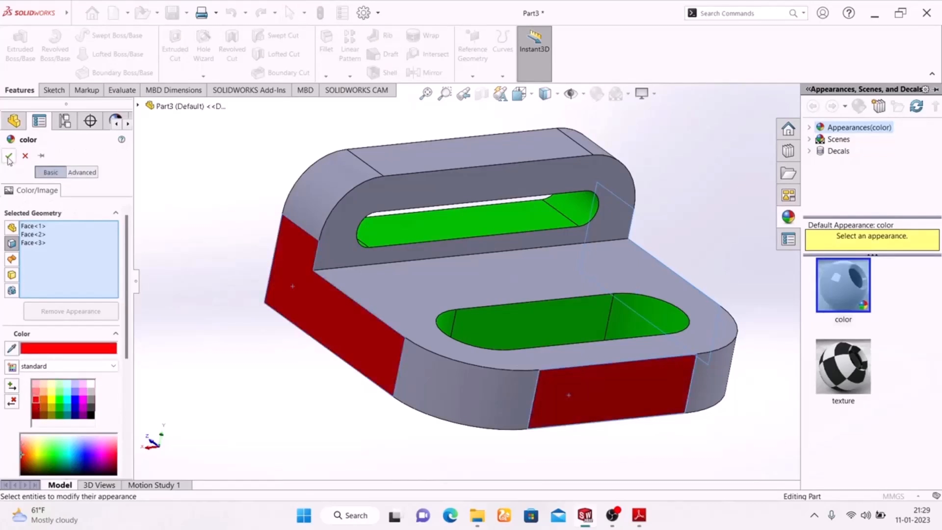
pyautogui.click(9, 157)
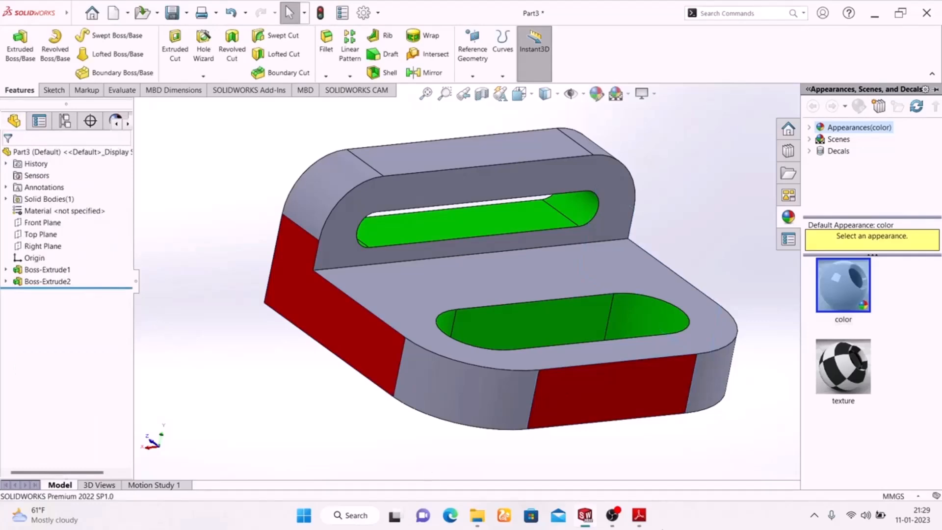
# Check the rounded-face colours in the Exercise-02 drawing and colour the base's two rounded corners and the upright's two rounded corners yellow
pyautogui.click(639, 515)
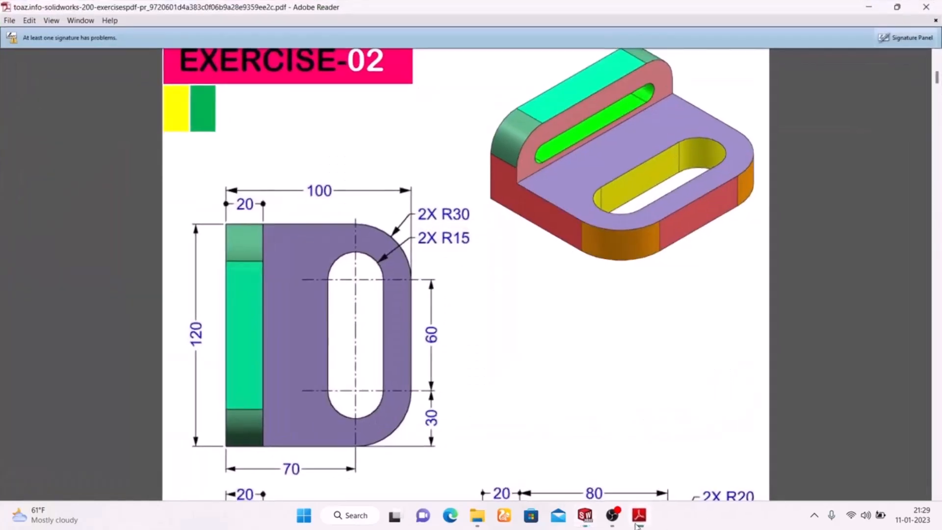
pyautogui.scroll(-10, 533, 369)
pyautogui.scroll(2, 533, 369)
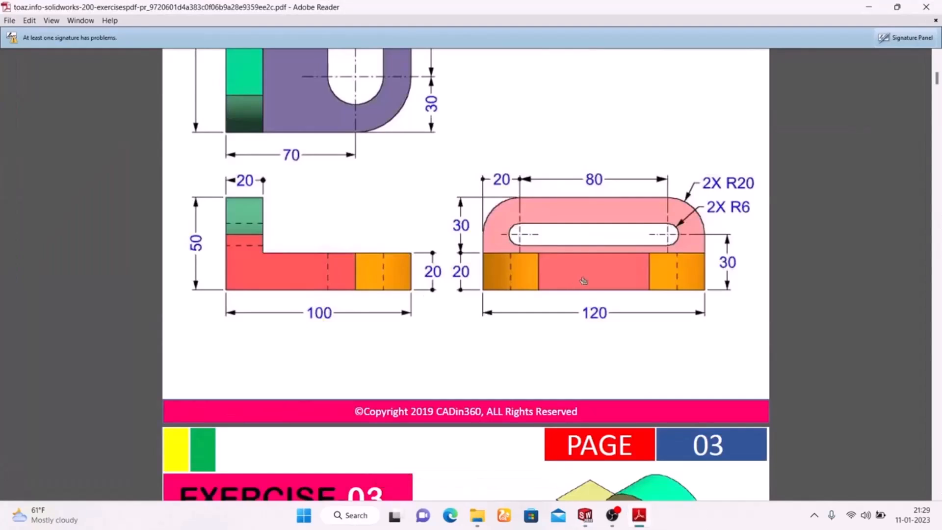
pyautogui.scroll(3, 334, 293)
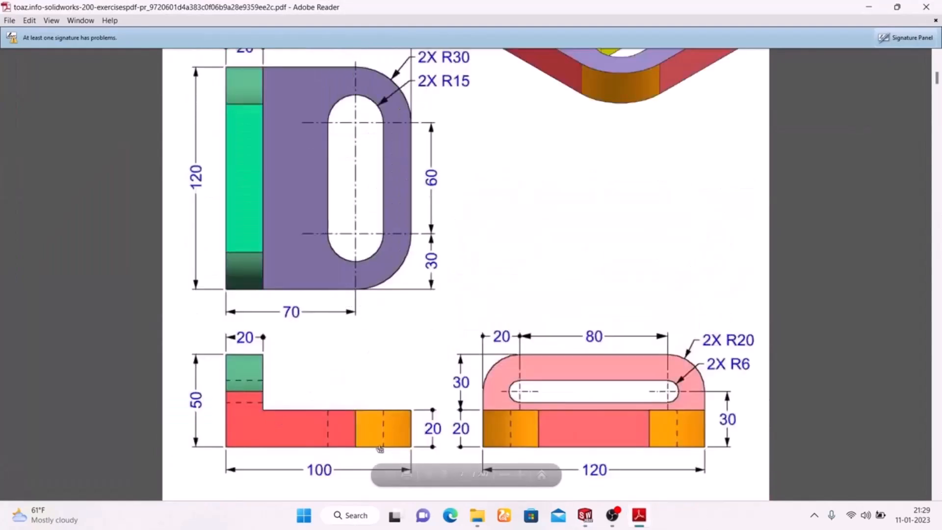
pyautogui.click(638, 515)
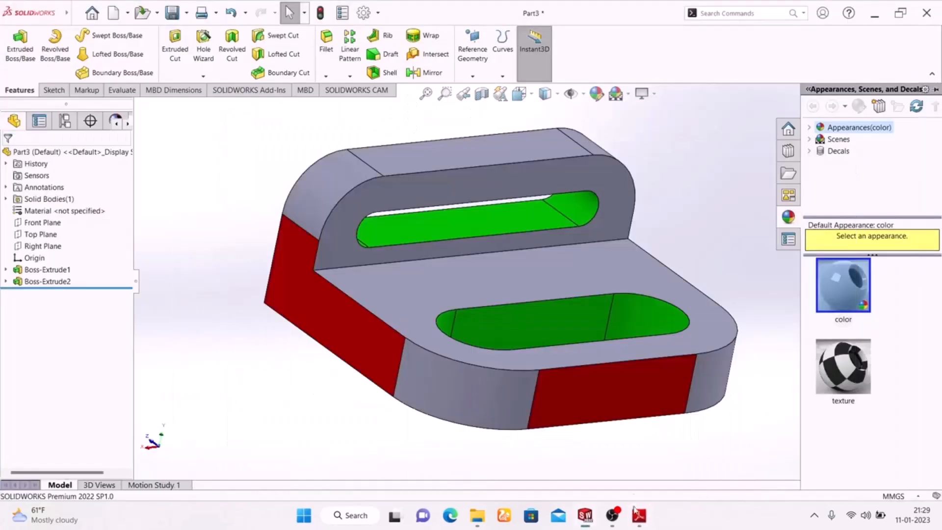
pyautogui.click(392, 343)
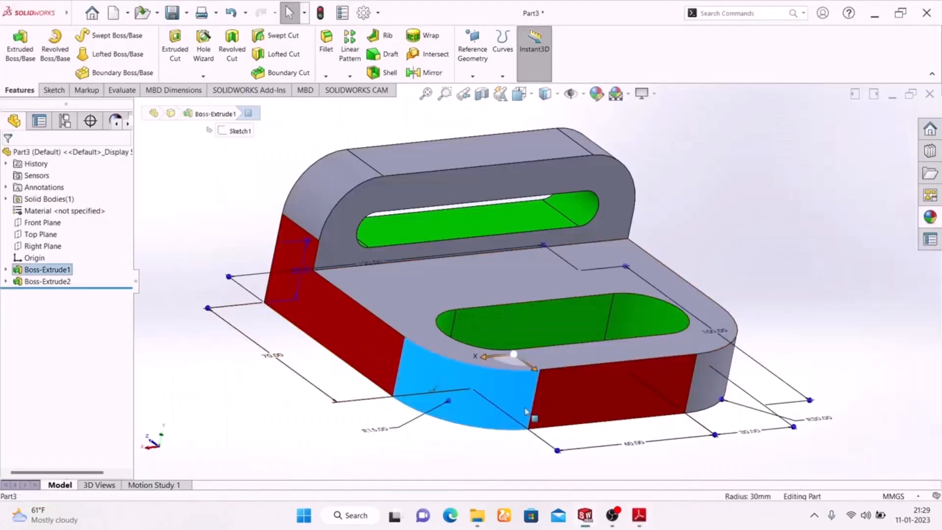
pyautogui.keyDown('ctrl'); pyautogui.click(323, 197); pyautogui.keyUp('ctrl')
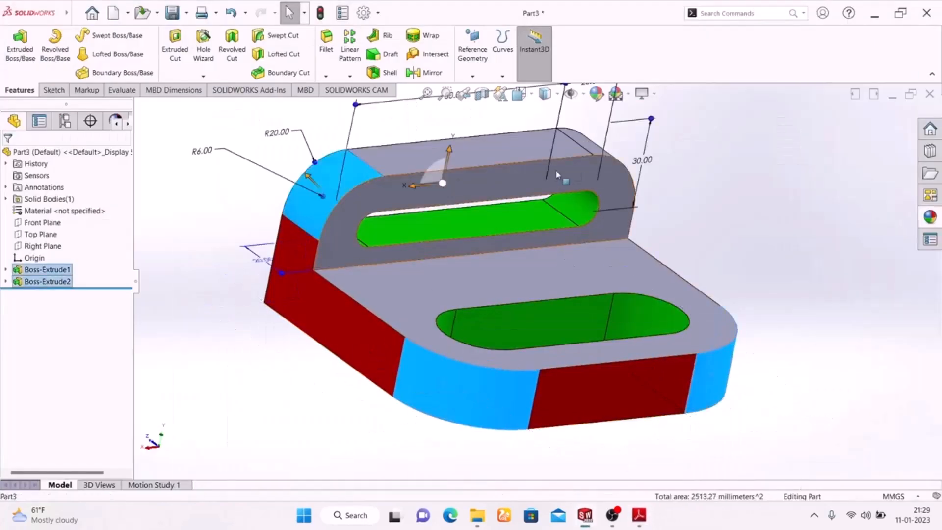
pyautogui.moveTo(731, 242); pyautogui.dragTo(677, 244, button='middle')
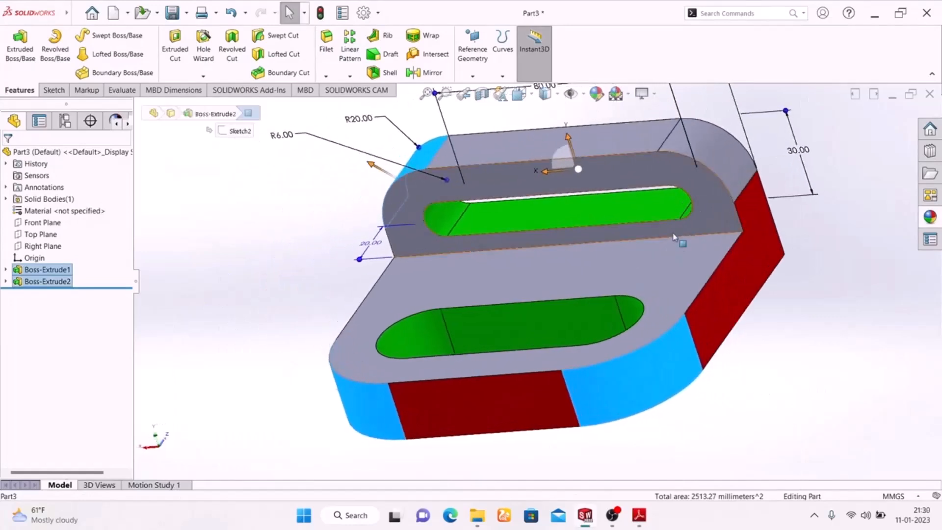
pyautogui.keyDown('ctrl'); pyautogui.click(704, 170); pyautogui.keyUp('ctrl')
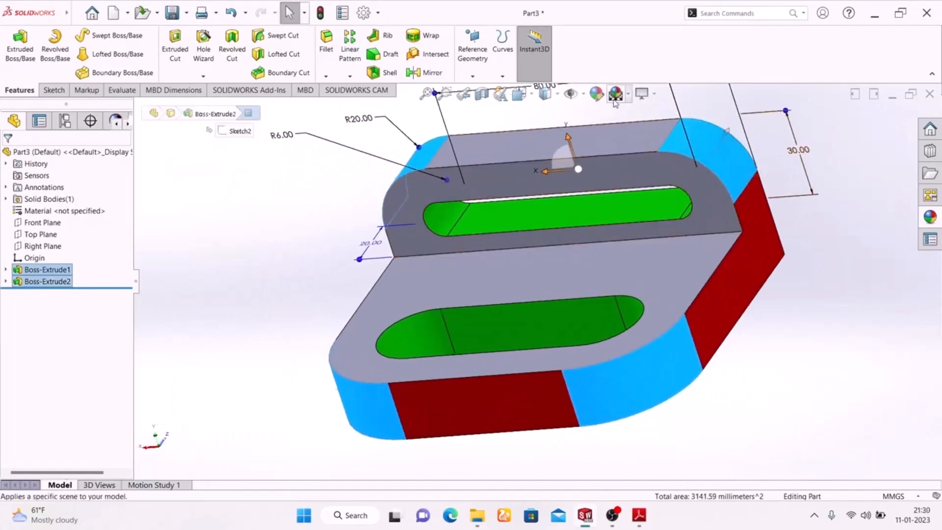
pyautogui.click(596, 94)
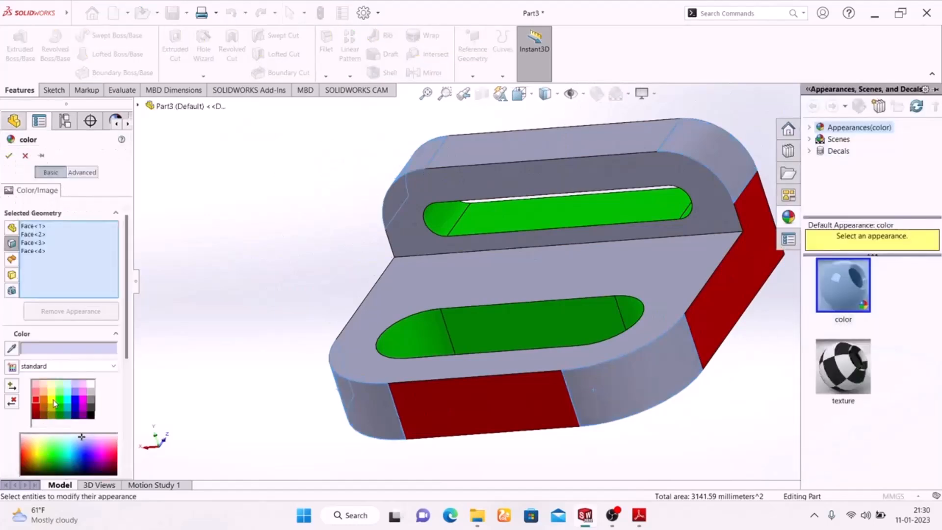
pyautogui.click(54, 403)
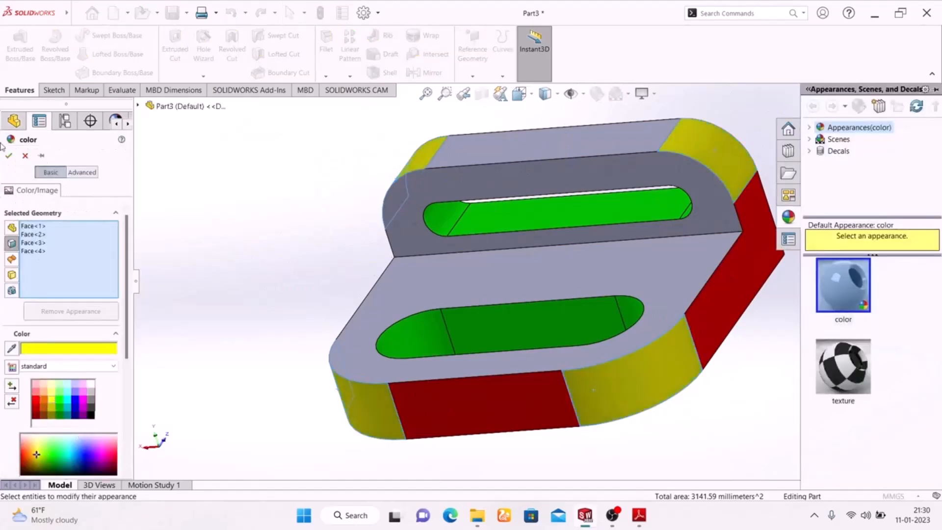
pyautogui.click(8, 157)
# Select the bracket's flat bottom face and the slotted back face and colour both cyan
pyautogui.moveTo(230, 288); pyautogui.dragTo(315, 130, button='middle')
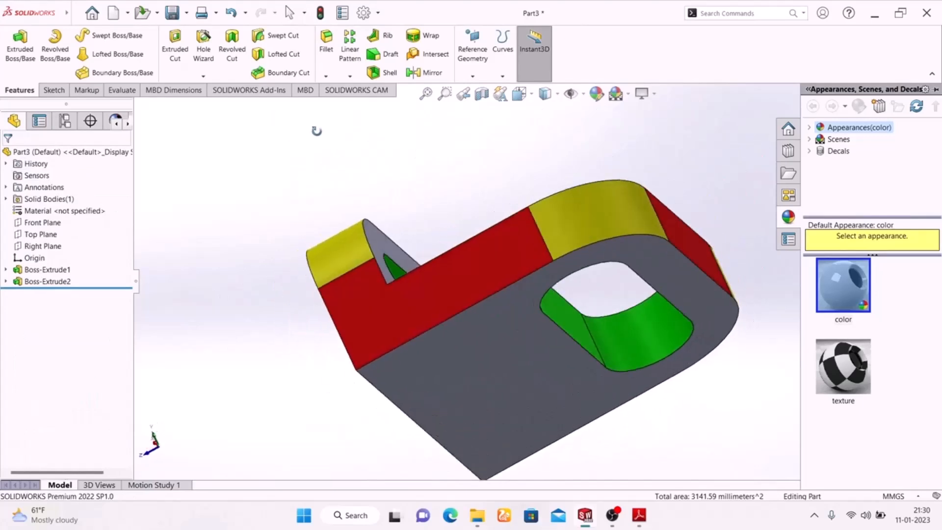
pyautogui.click(454, 398)
pyautogui.moveTo(227, 318); pyautogui.dragTo(317, 284, button='middle')
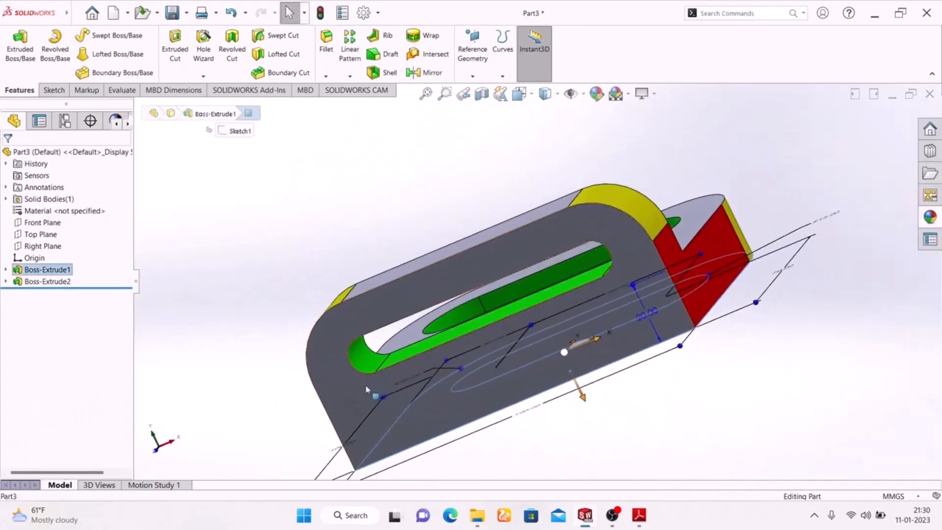
pyautogui.click(363, 395)
pyautogui.moveTo(745, 396); pyautogui.dragTo(603, 448, button='middle')
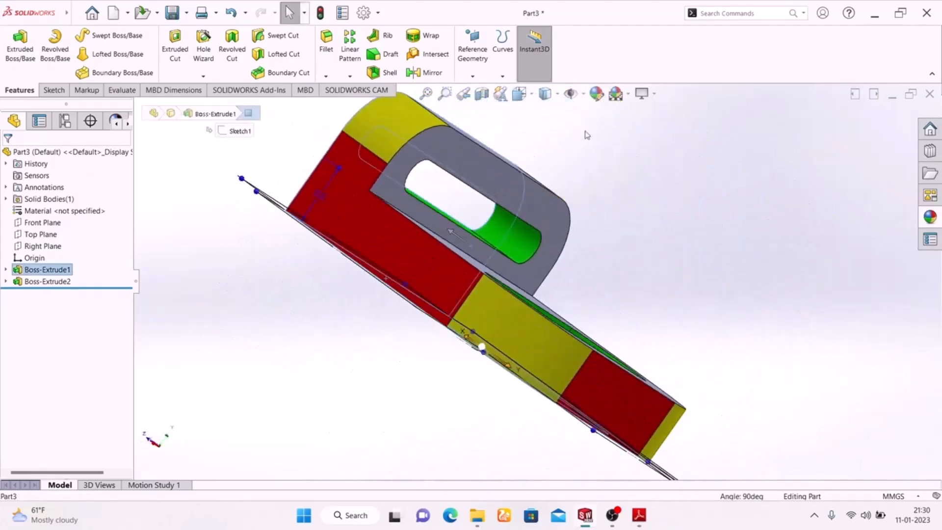
pyautogui.click(596, 93)
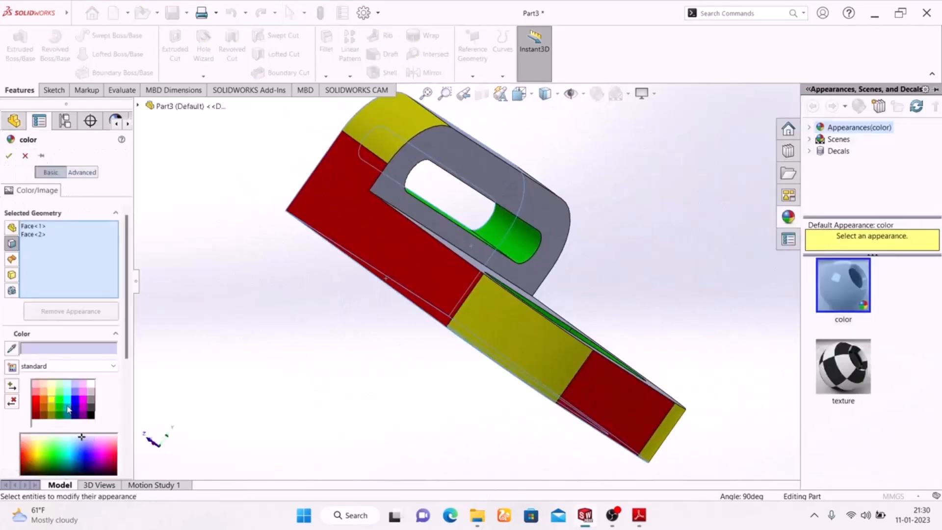
pyautogui.click(68, 403)
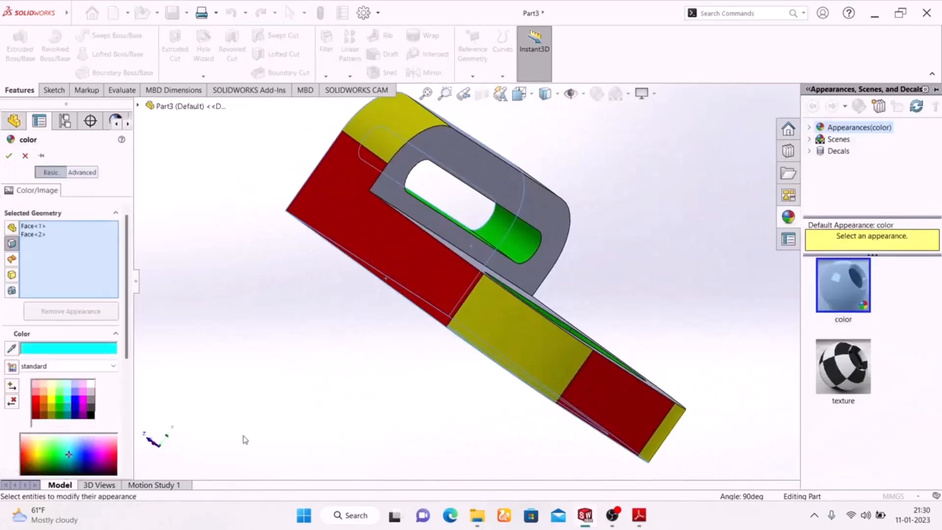
pyautogui.click(9, 156)
# Select the base's top face and the upright's front face, try orange on them, and colour both magenta
pyautogui.moveTo(252, 352); pyautogui.dragTo(228, 443, button='middle')
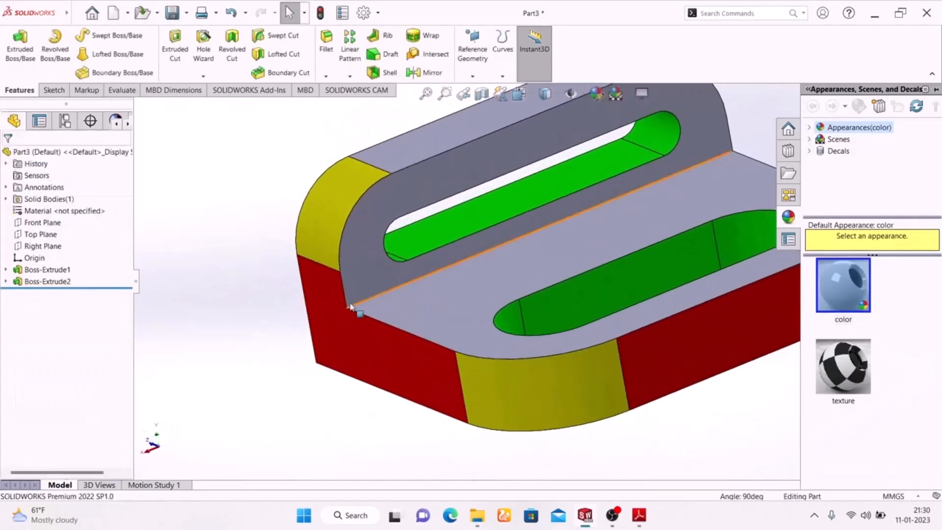
pyautogui.click(415, 311)
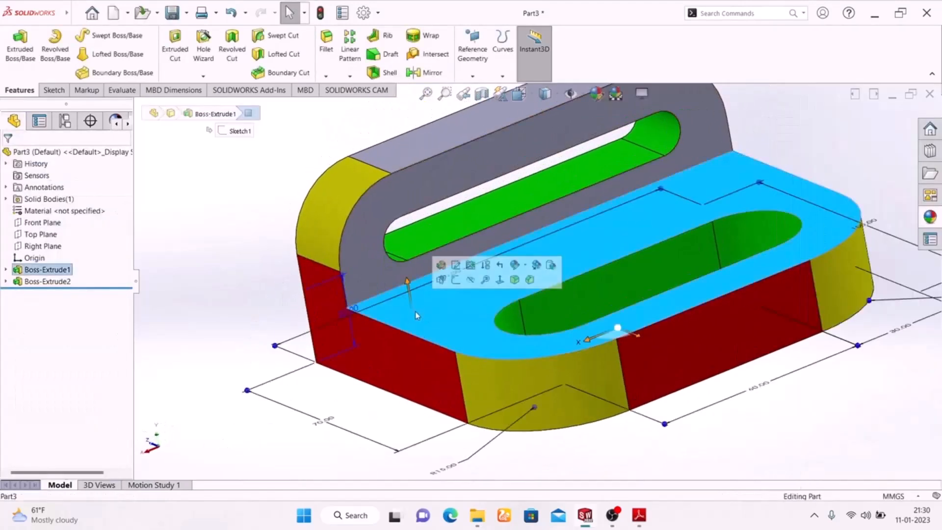
pyautogui.keyDown('ctrl'); pyautogui.click(372, 245); pyautogui.keyUp('ctrl')
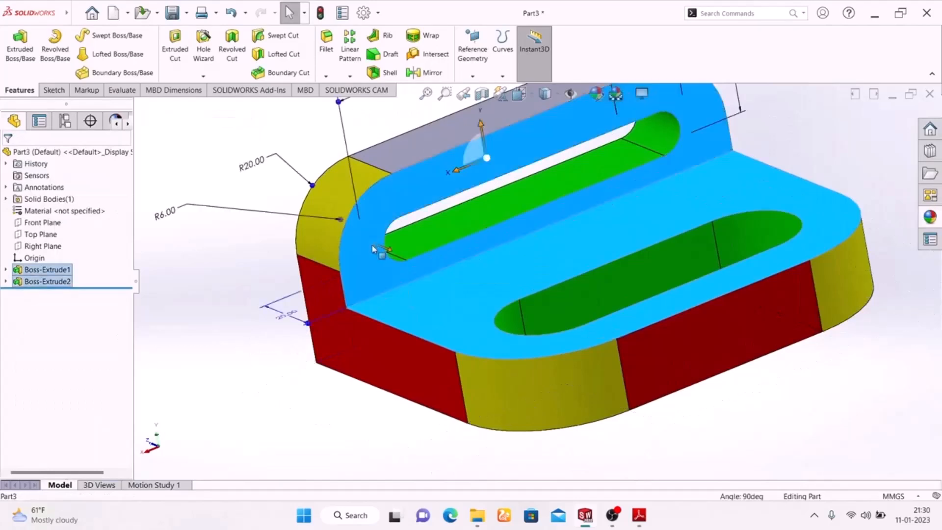
pyautogui.click(593, 105)
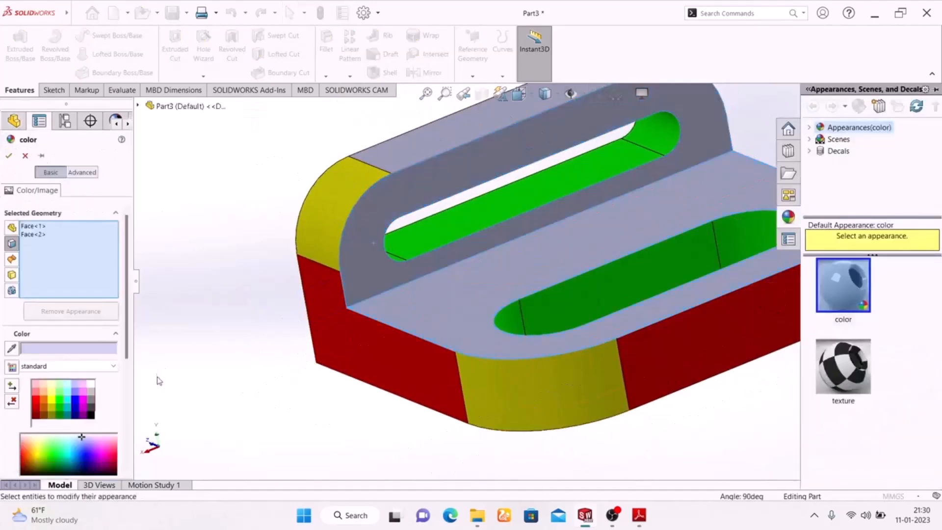
pyautogui.click(45, 402)
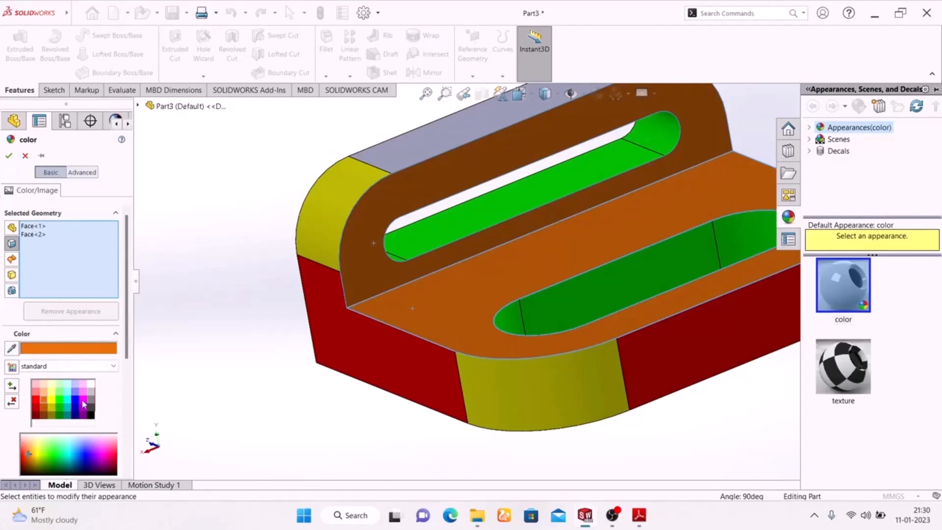
pyautogui.click(84, 403)
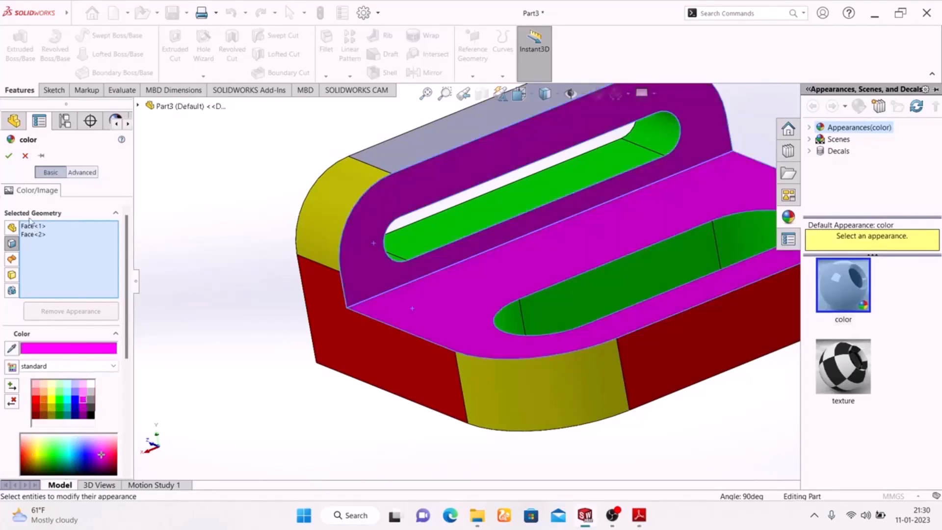
pyautogui.click(8, 157)
# Colour the upright's flat top face red
pyautogui.moveTo(372, 431); pyautogui.dragTo(328, 389, button='middle')
pyautogui.scroll(5, 322, 386)
pyautogui.moveTo(641, 380); pyautogui.dragTo(647, 473, button='middle')
pyautogui.scroll(-6, 588, 250)
pyautogui.click(523, 120)
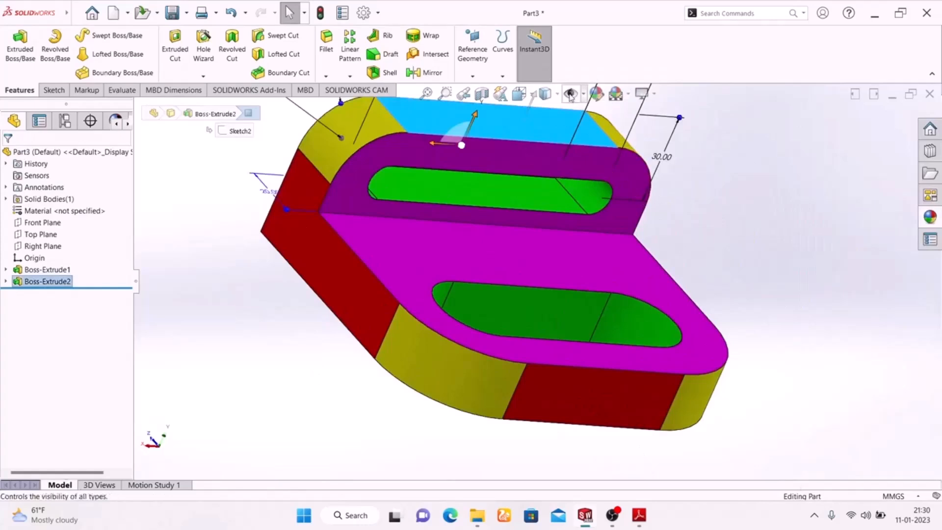
pyautogui.click(608, 99)
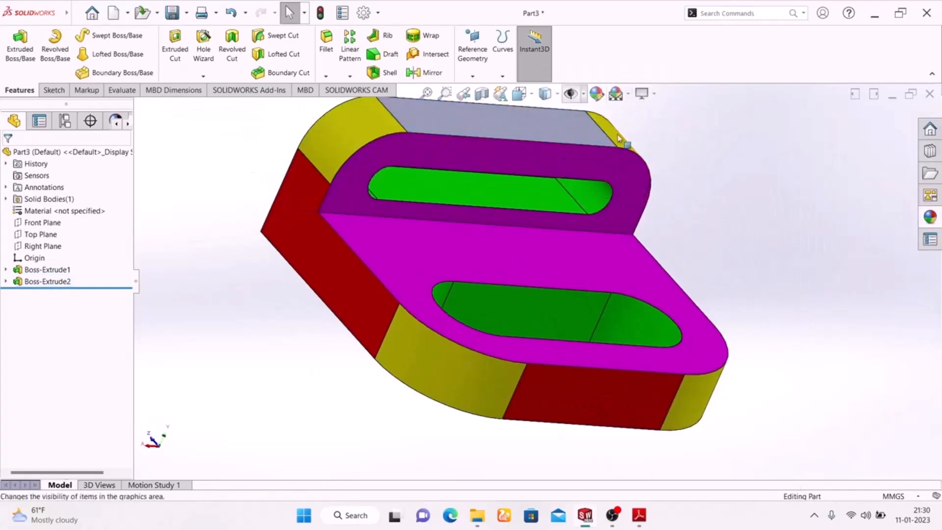
pyautogui.click(541, 119)
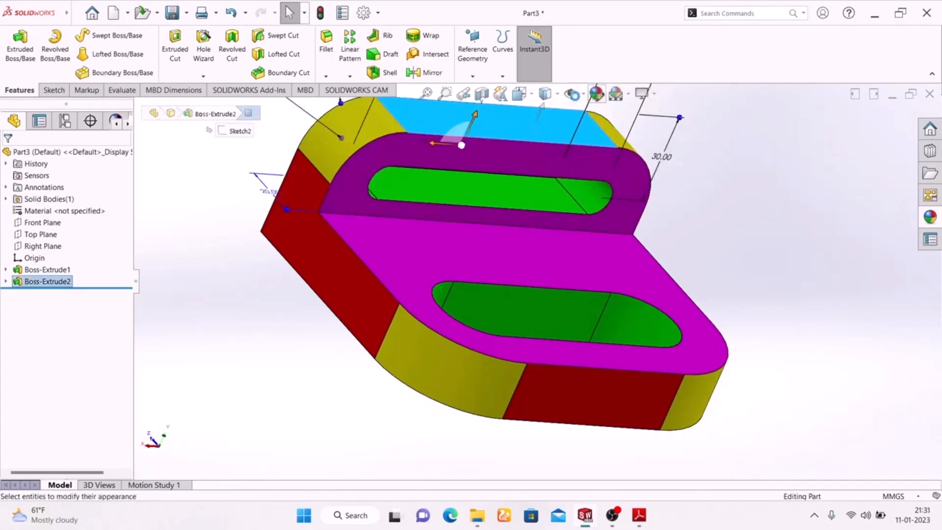
pyautogui.click(596, 93)
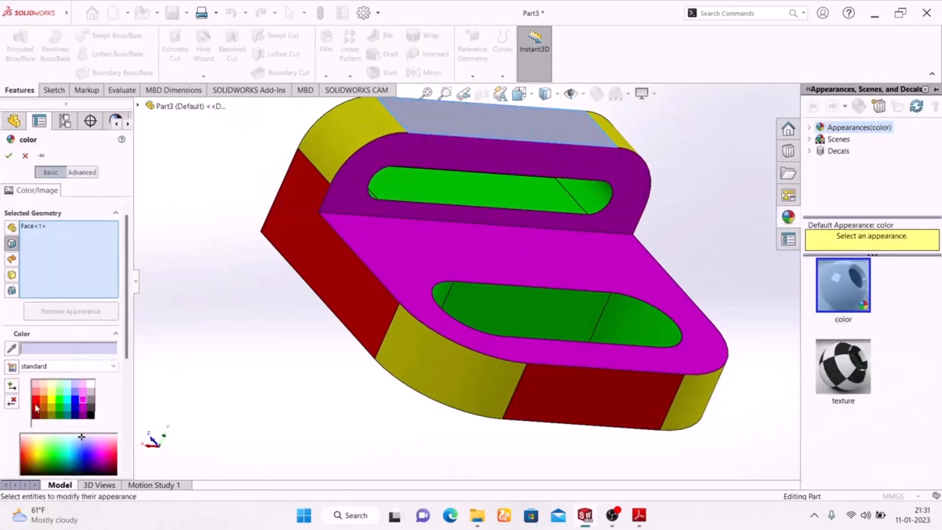
pyautogui.click(36, 401)
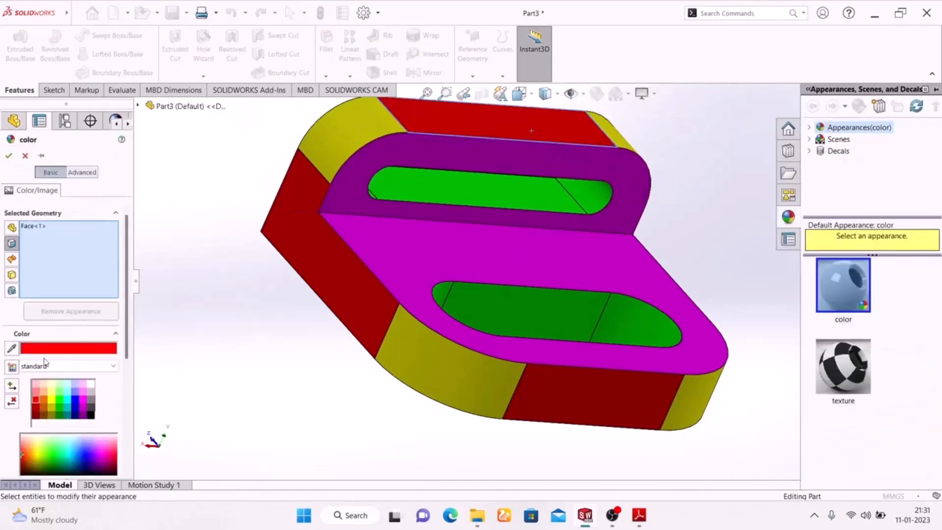
pyautogui.click(7, 157)
pyautogui.moveTo(283, 290); pyautogui.dragTo(267, 380, button='middle')
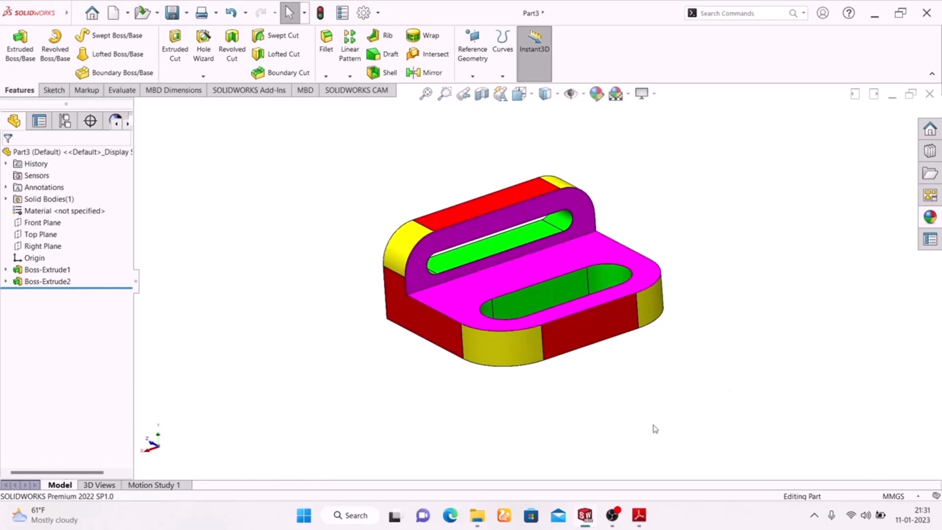
# Try RealView Graphics on the coloured bracket and switch it back off
pyautogui.moveTo(721, 376)
pyautogui.mouseDown(button='middle')
pyautogui.moveTo(687, 377)
pyautogui.moveTo(679, 404)
pyautogui.moveTo(736, 368)
pyautogui.moveTo(720, 394)
pyautogui.mouseUp(button='middle')
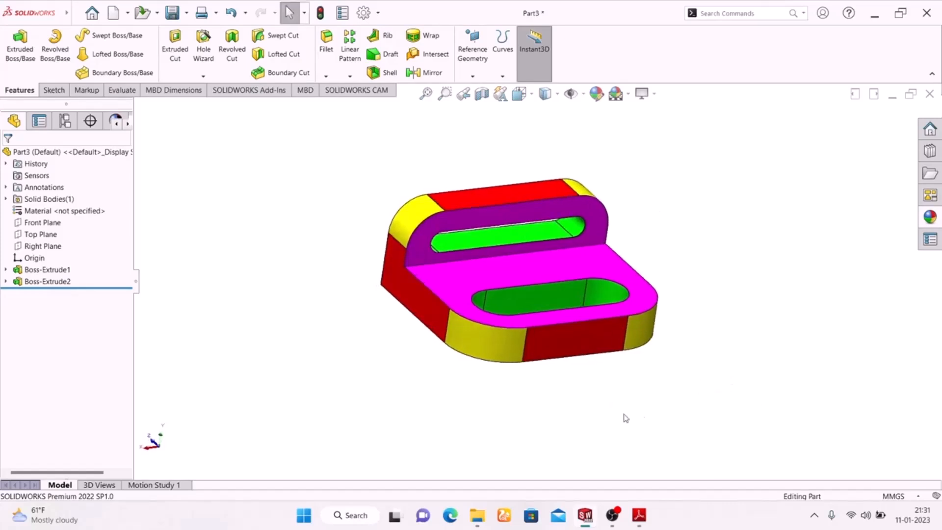
pyautogui.click(641, 93)
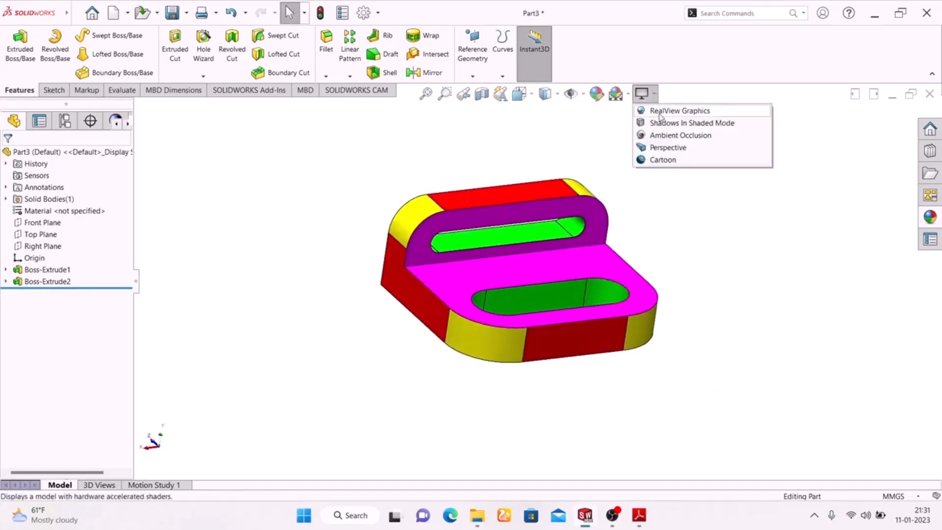
pyautogui.click(661, 133)
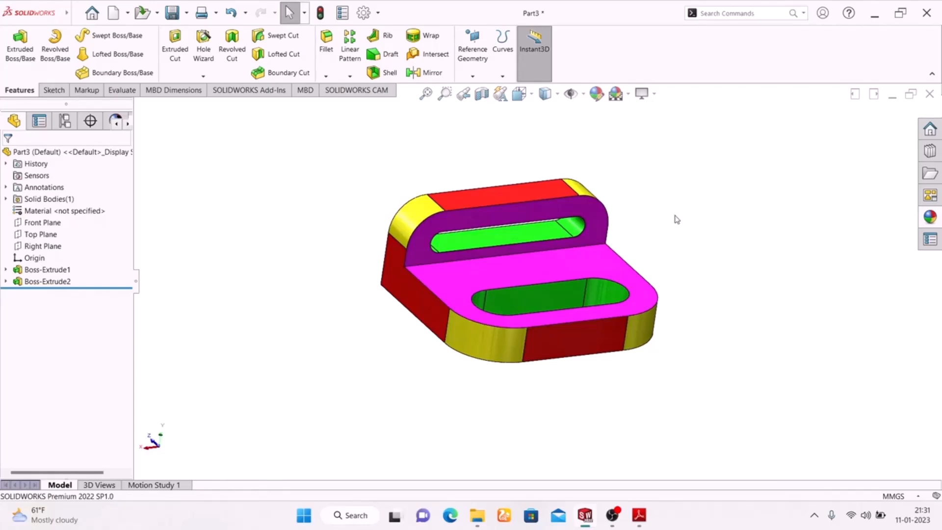
pyautogui.moveTo(675, 225); pyautogui.dragTo(623, 314, button='middle')
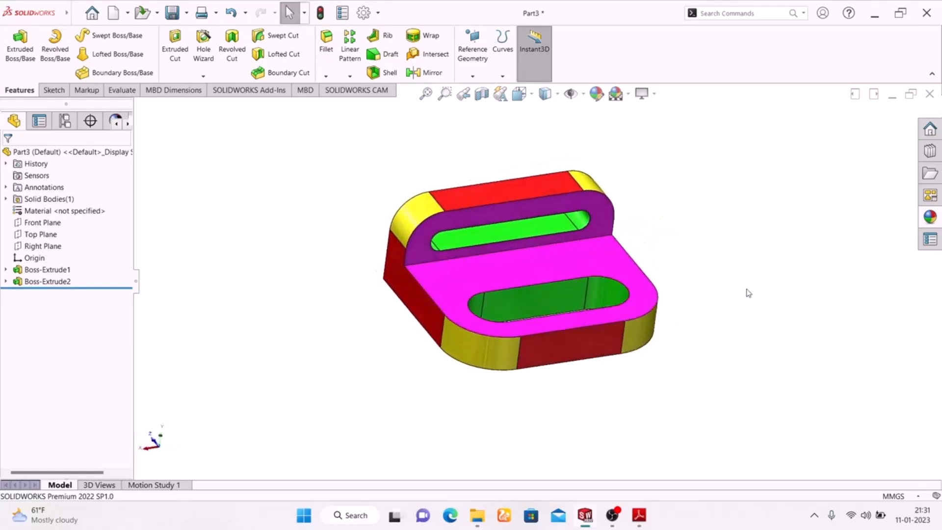
pyautogui.click(654, 93)
pyautogui.click(658, 112)
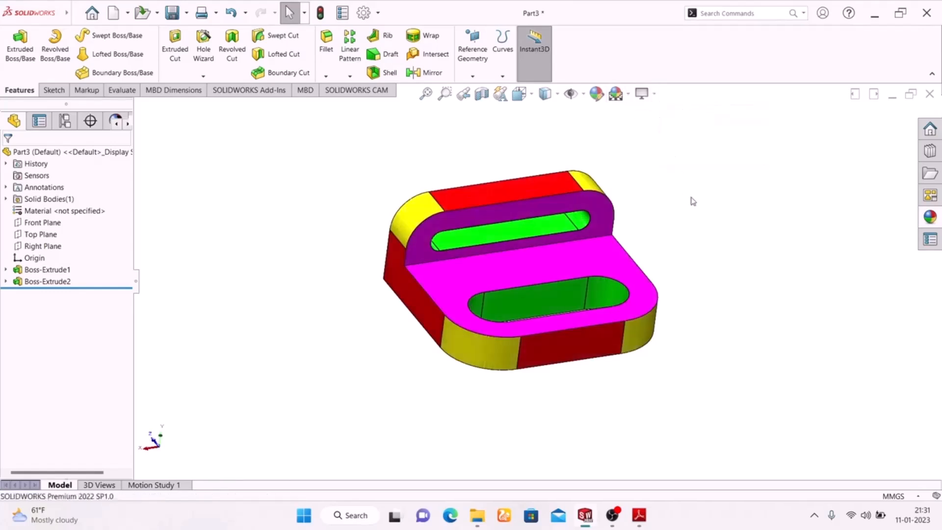